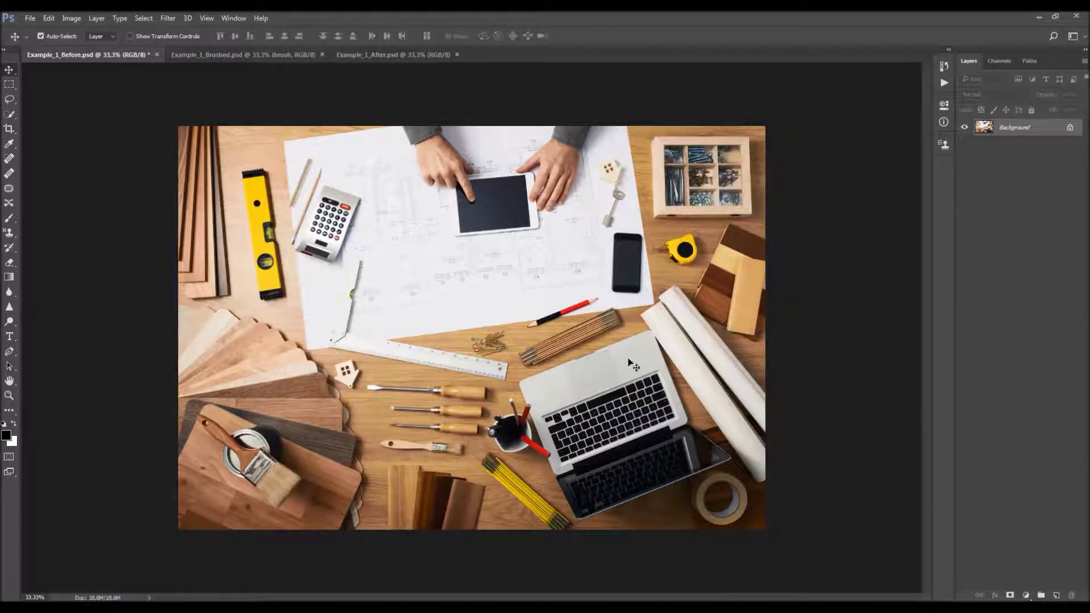
# View the Example_1_Brushed.psd and Example_1_After.psd documents and close both, keeping Example_1_Before.psd open
pyautogui.click(287, 57)
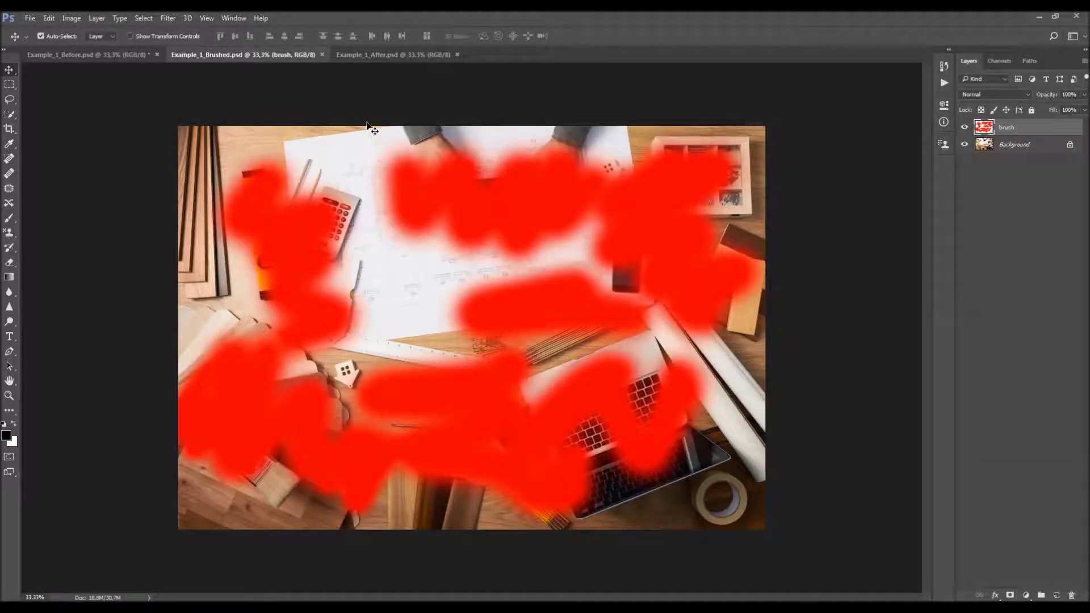
pyautogui.click(357, 54)
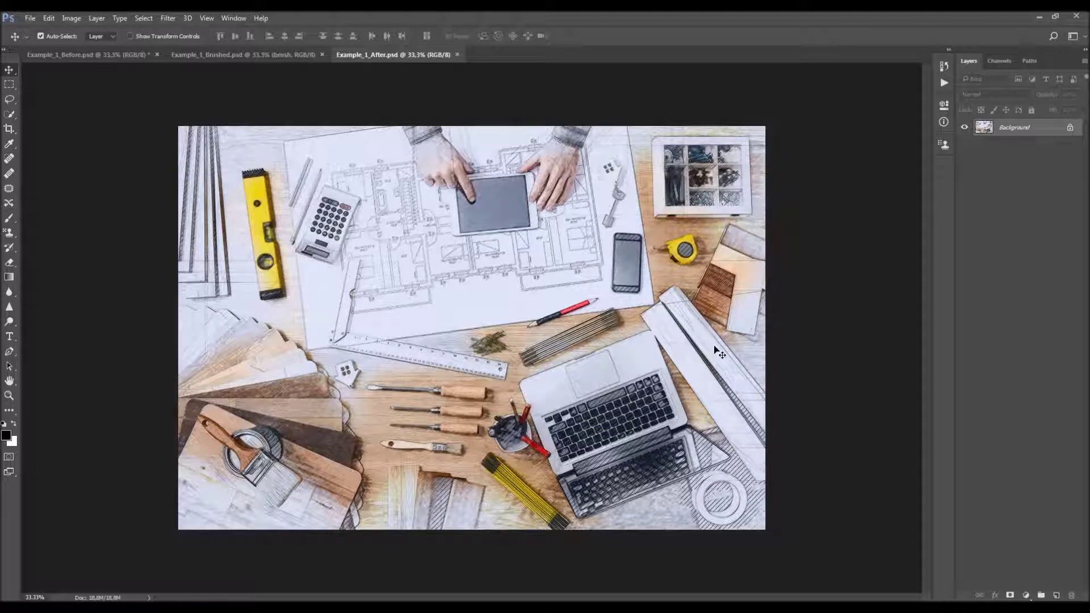
pyautogui.click(458, 55)
pyautogui.click(322, 54)
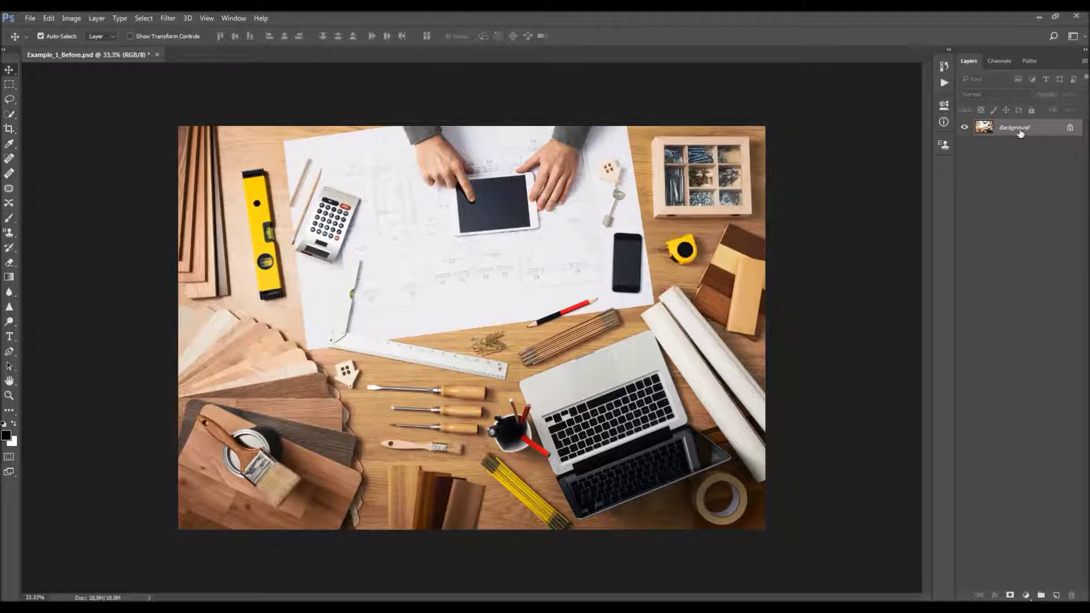
# Unlock the Background as a regular layer and convert that layer back into the Background
pyautogui.doubleClick(1048, 130)
pyautogui.press('Return')
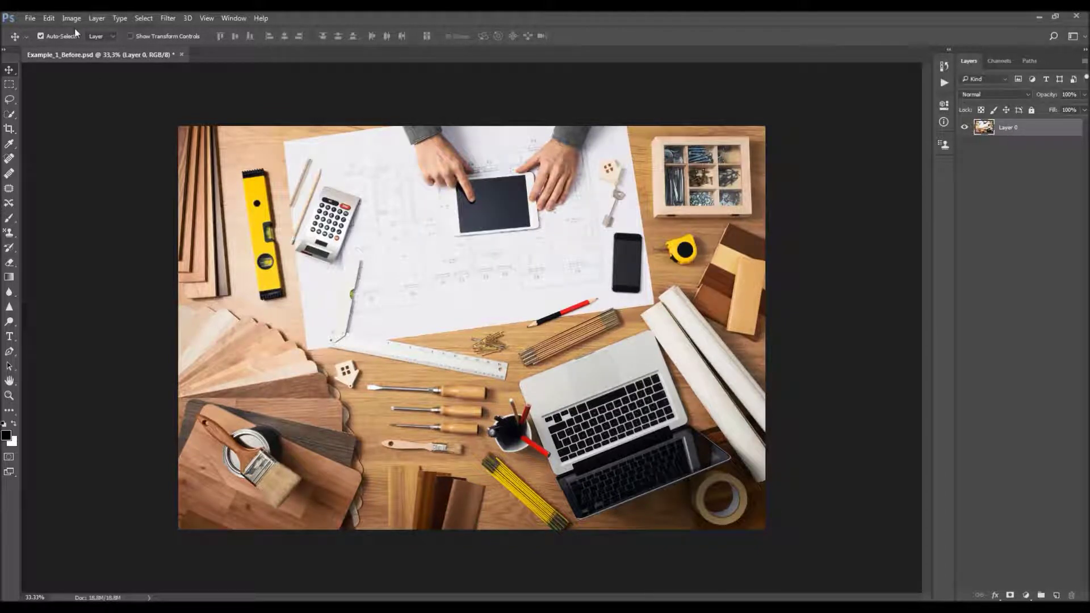
pyautogui.click(97, 18)
pyautogui.moveTo(97, 31)
pyautogui.click(267, 41)
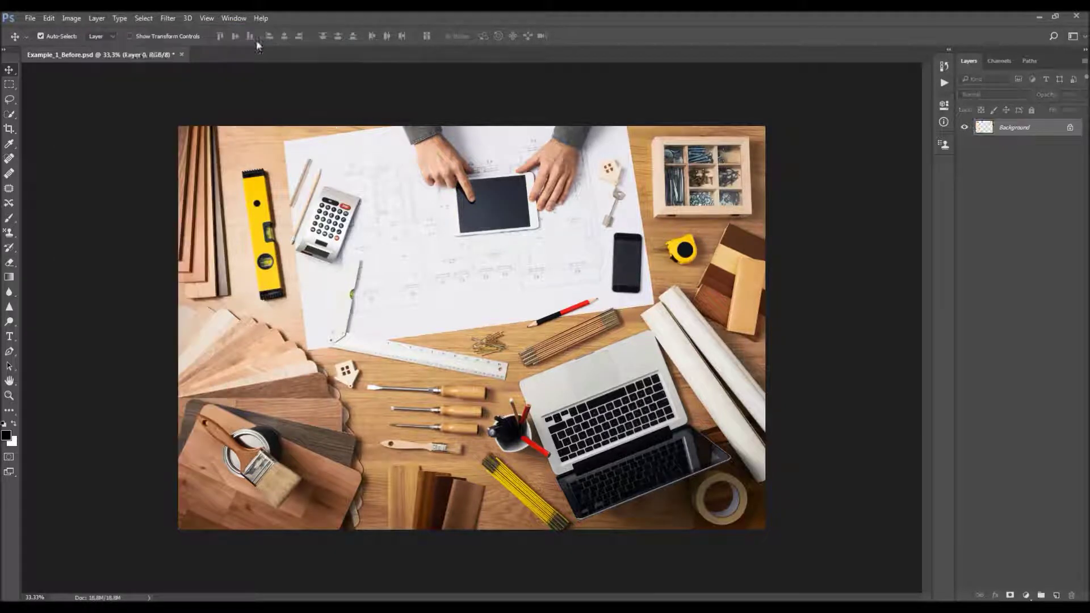
# Check the Layers panel options for default masks on fill layers and the "copy" suffix on copied layers
pyautogui.click(1084, 61)
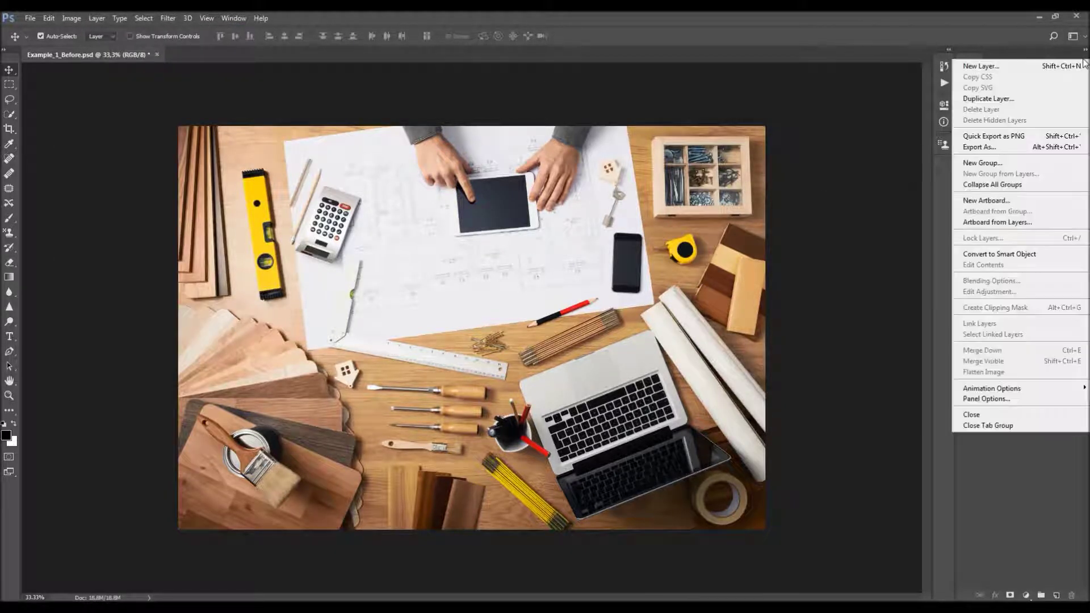
pyautogui.click(985, 399)
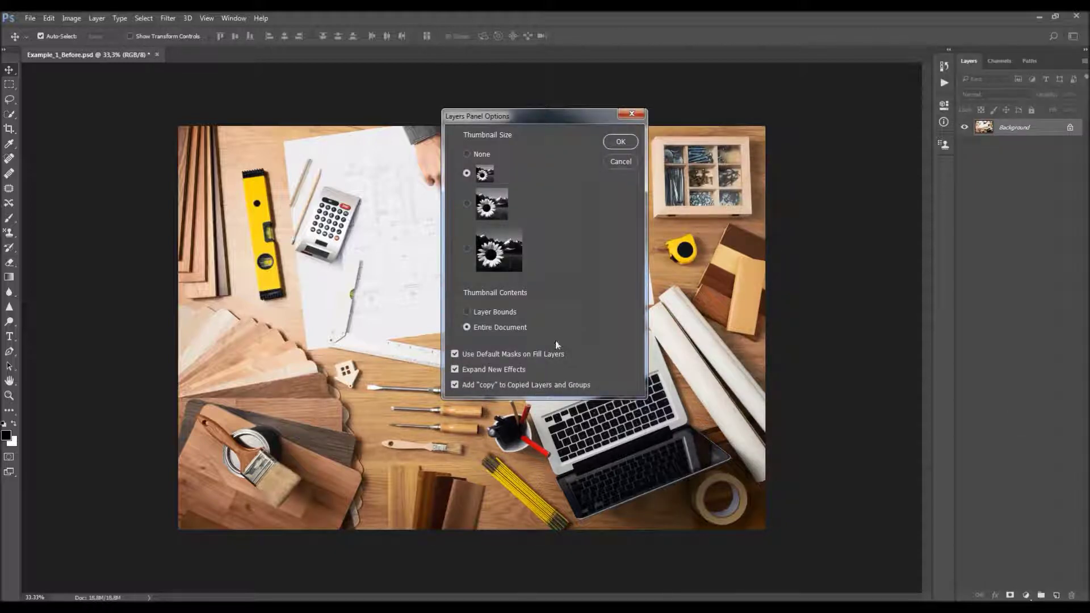
pyautogui.click(632, 114)
# Check the photo's color mode, bit depth, pixel dimensions and resolution
pyautogui.click(71, 19)
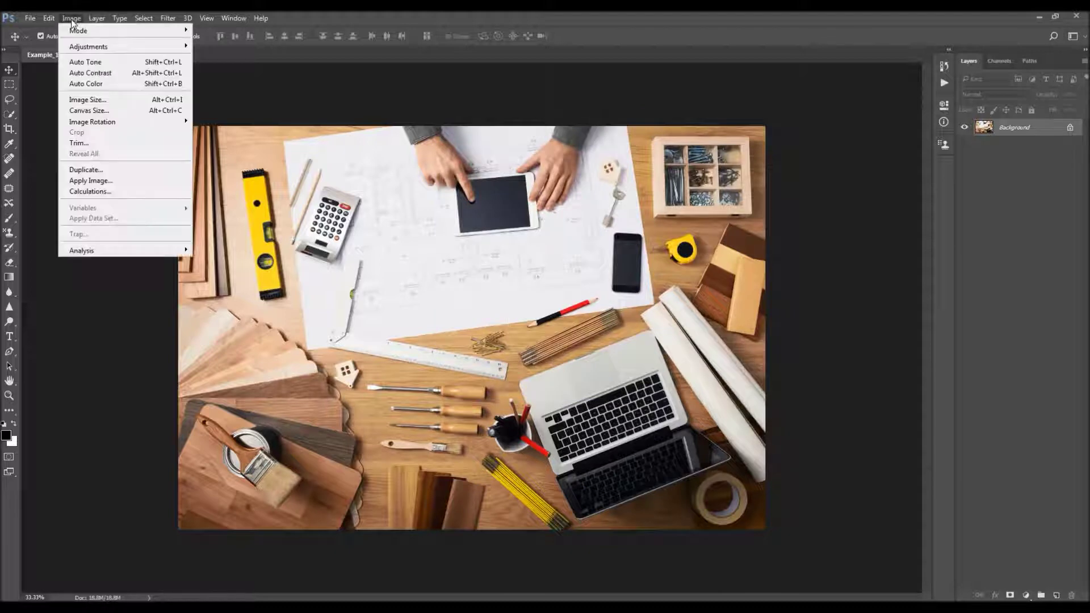
pyautogui.moveTo(78, 31)
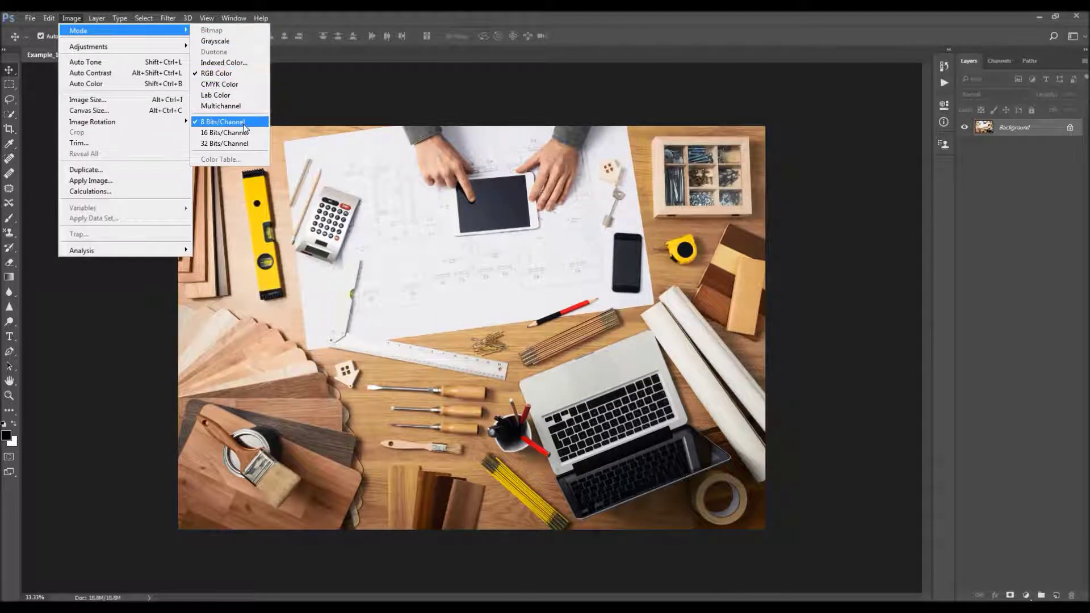
pyautogui.click(116, 100)
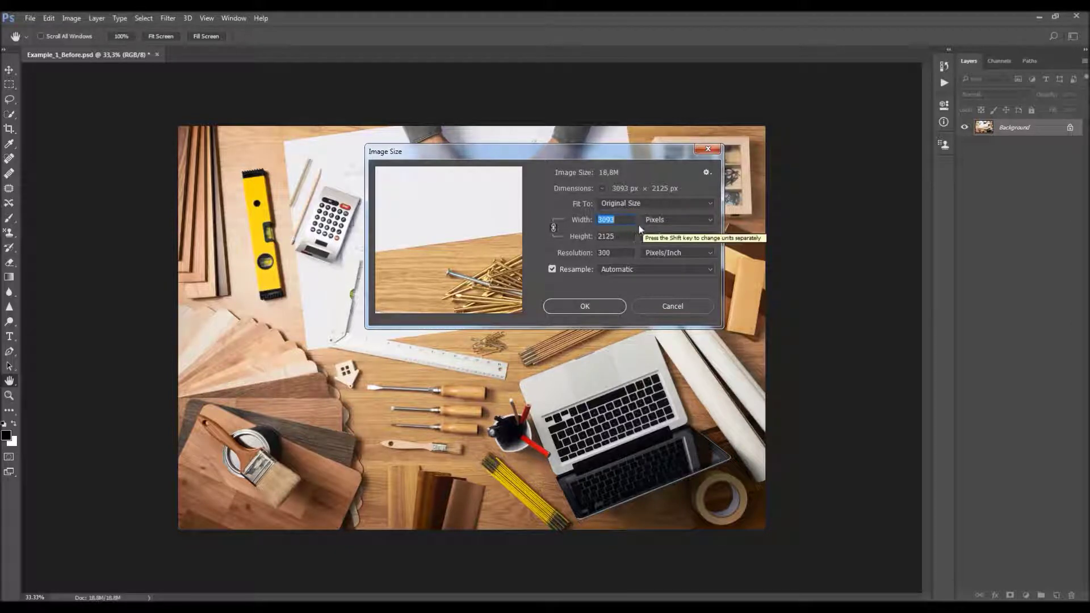
pyautogui.click(703, 153)
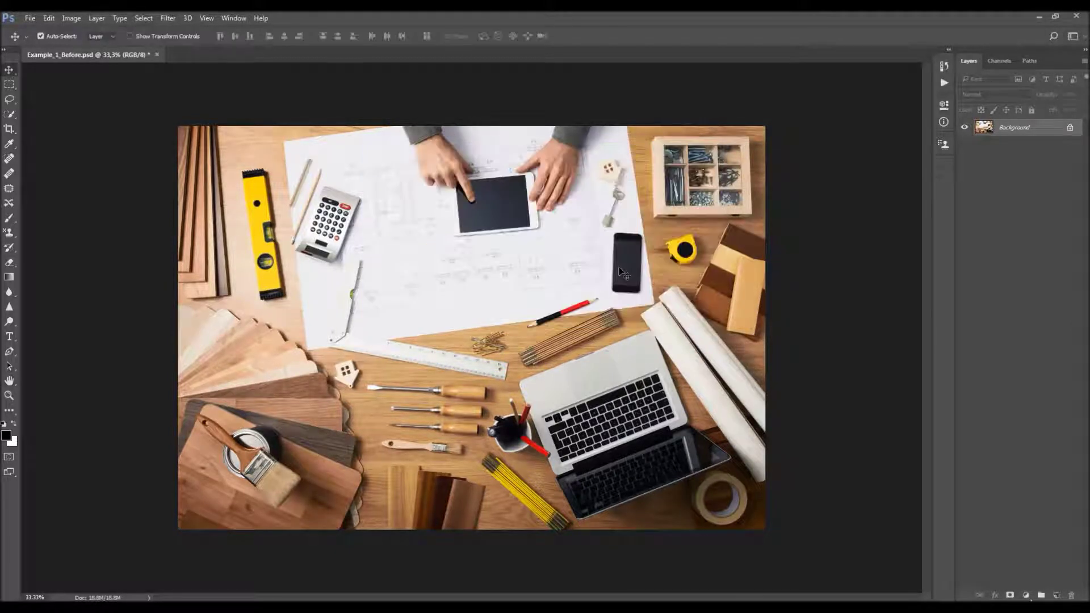
# Load the Construct action set from the "CS6, CC, CC 2015.5, CC 2017, CC 2018+" folder and select its Construct action
pyautogui.click(233, 18)
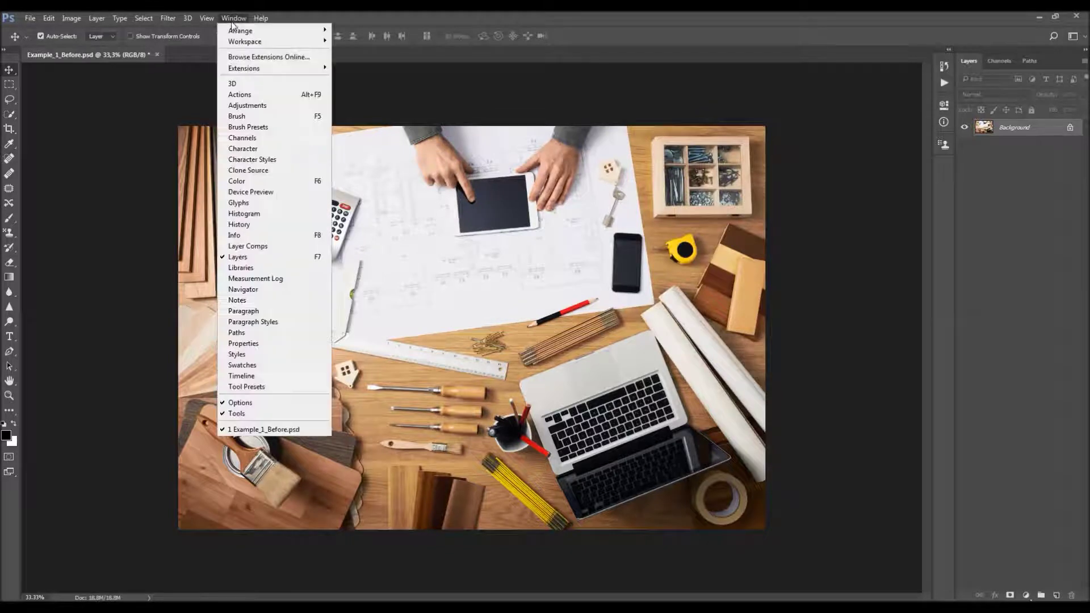
pyautogui.click(247, 92)
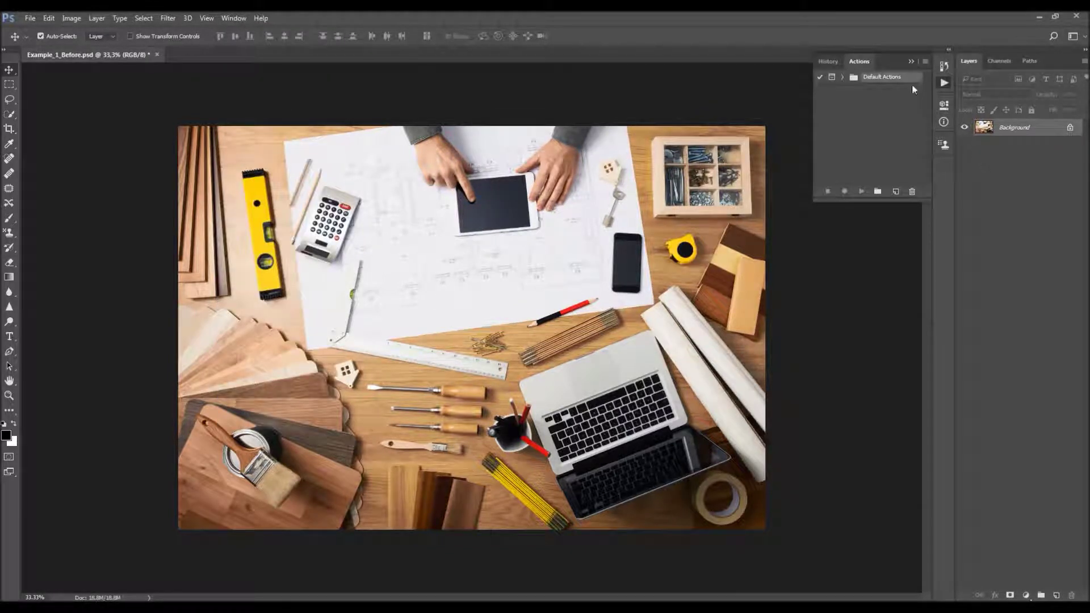
pyautogui.click(925, 62)
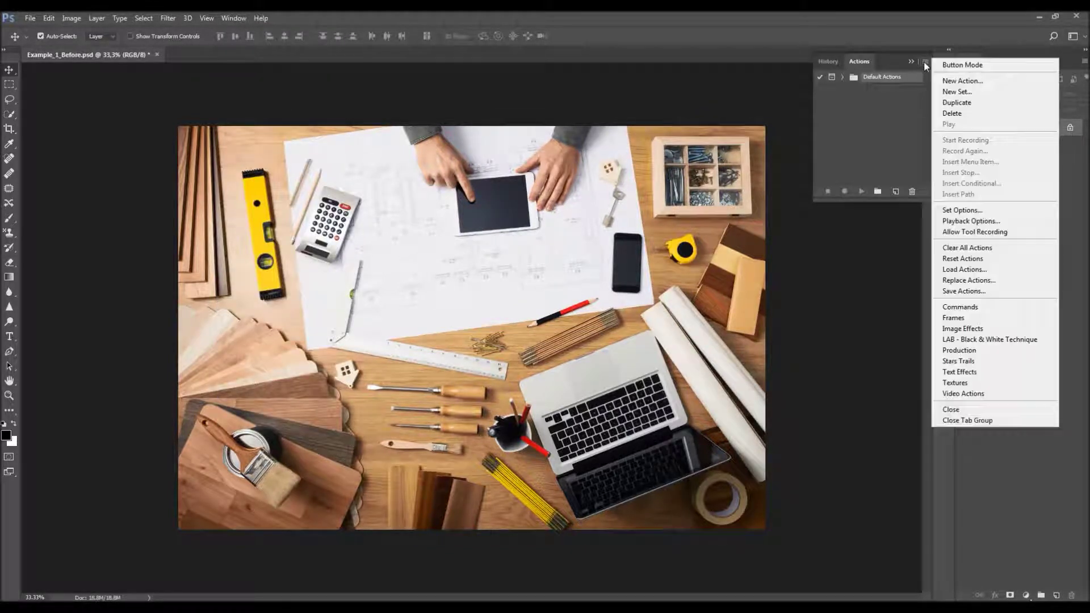
pyautogui.click(965, 265)
pyautogui.click(108, 36)
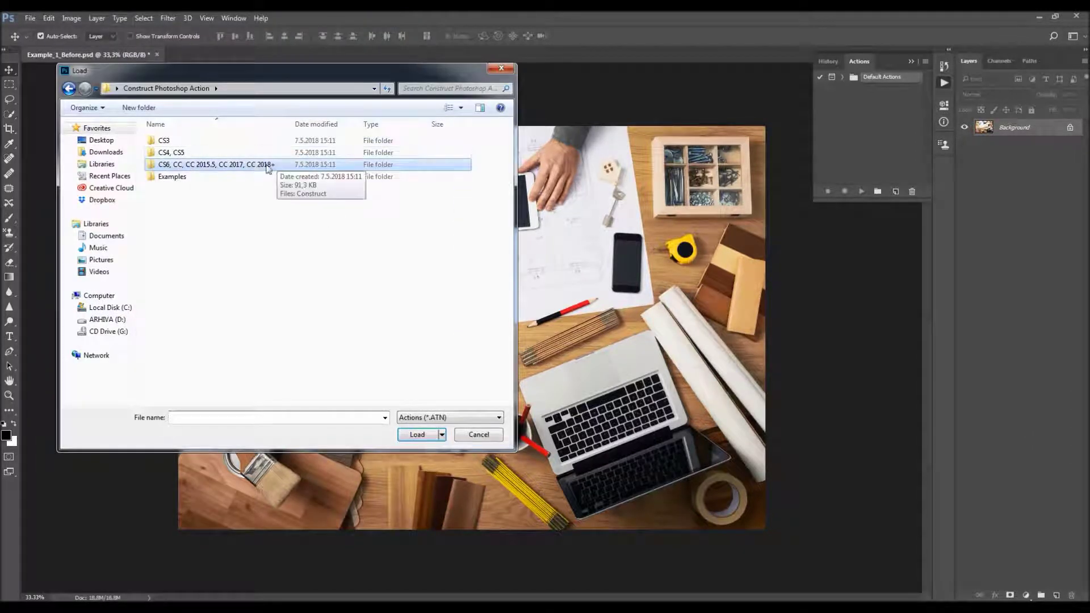
pyautogui.doubleClick(224, 166)
pyautogui.doubleClick(194, 141)
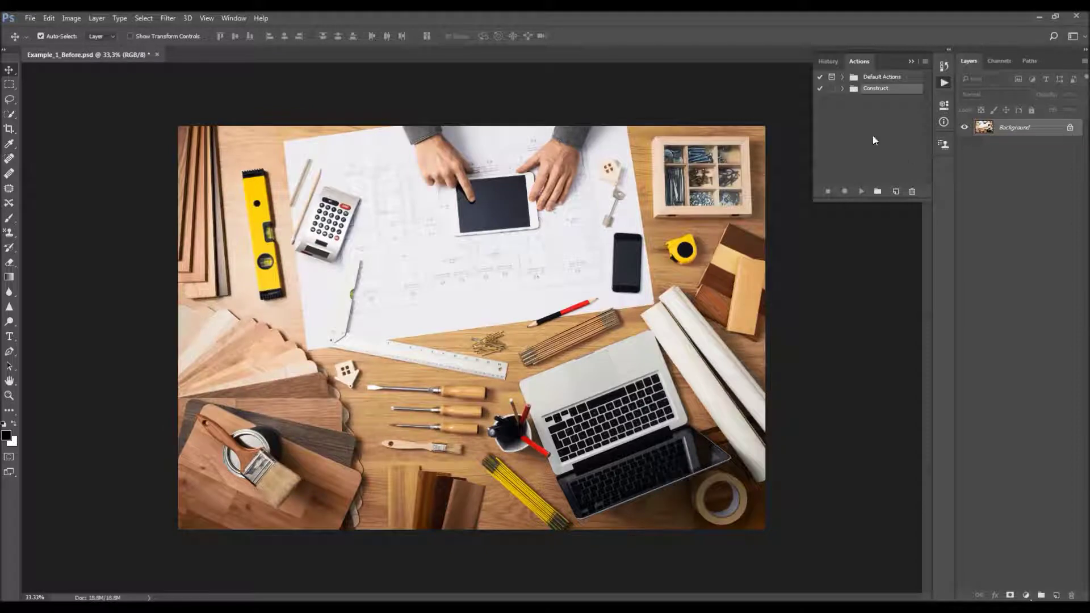
pyautogui.click(874, 103)
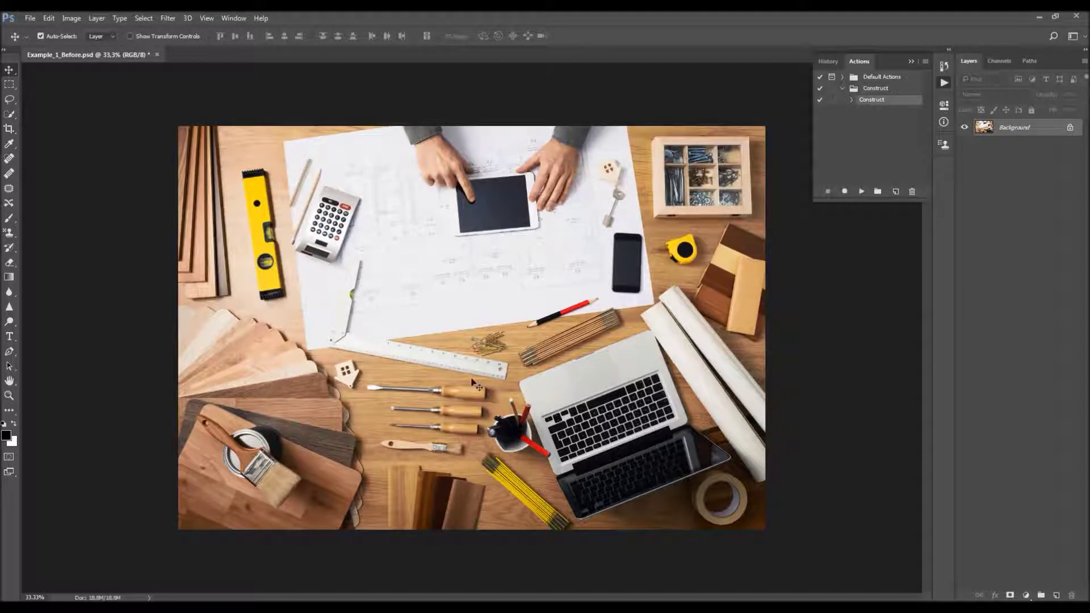
# Load the Construct_Patterns file into the Pattern Stamp tool's pattern presets and select the newly added pattern
pyautogui.click(9, 232)
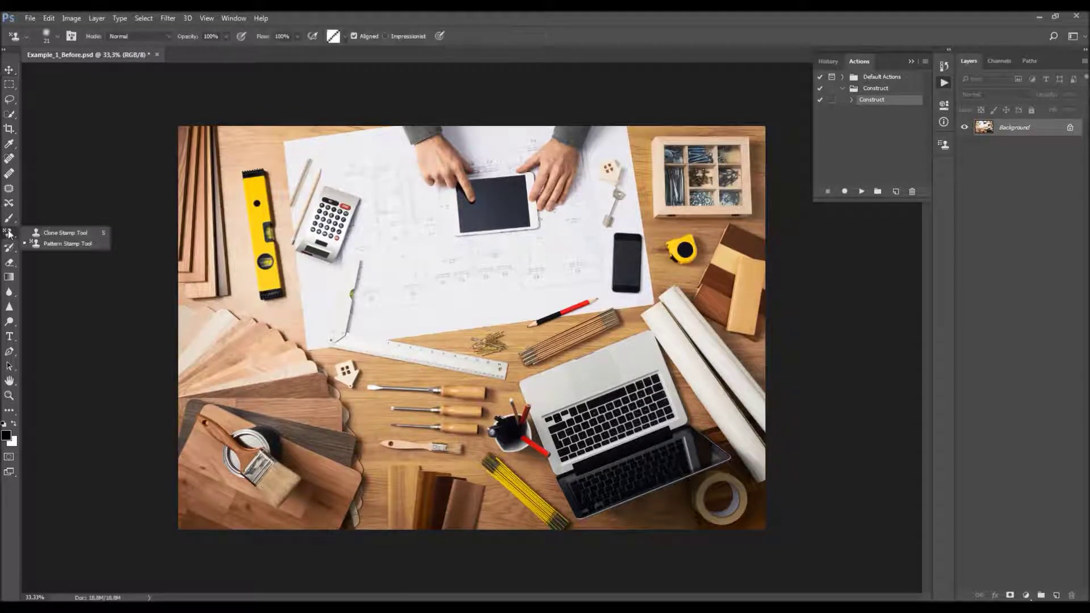
pyautogui.click(54, 243)
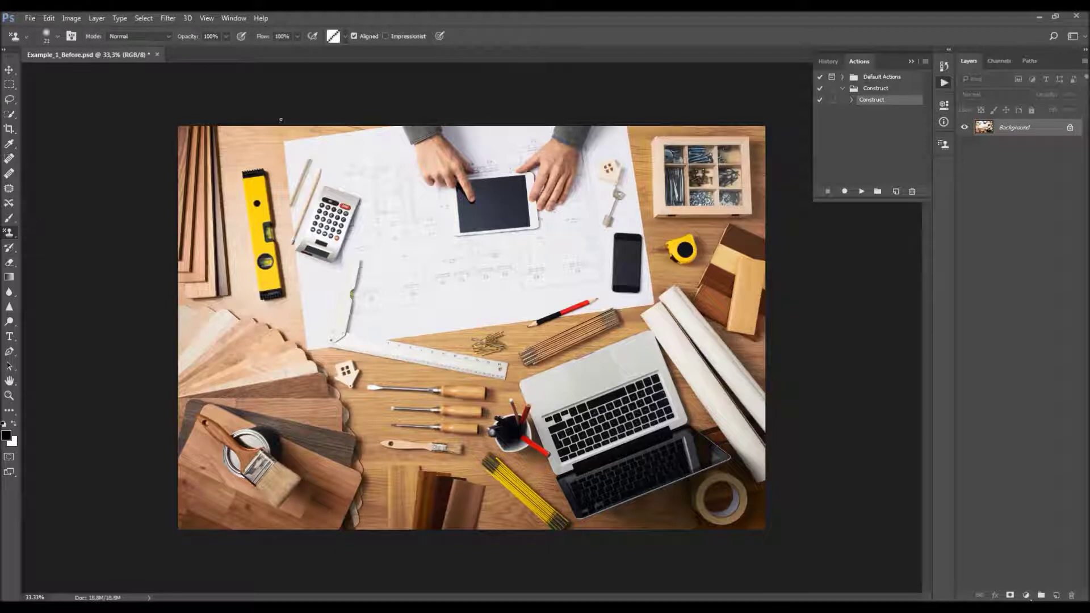
pyautogui.click(345, 37)
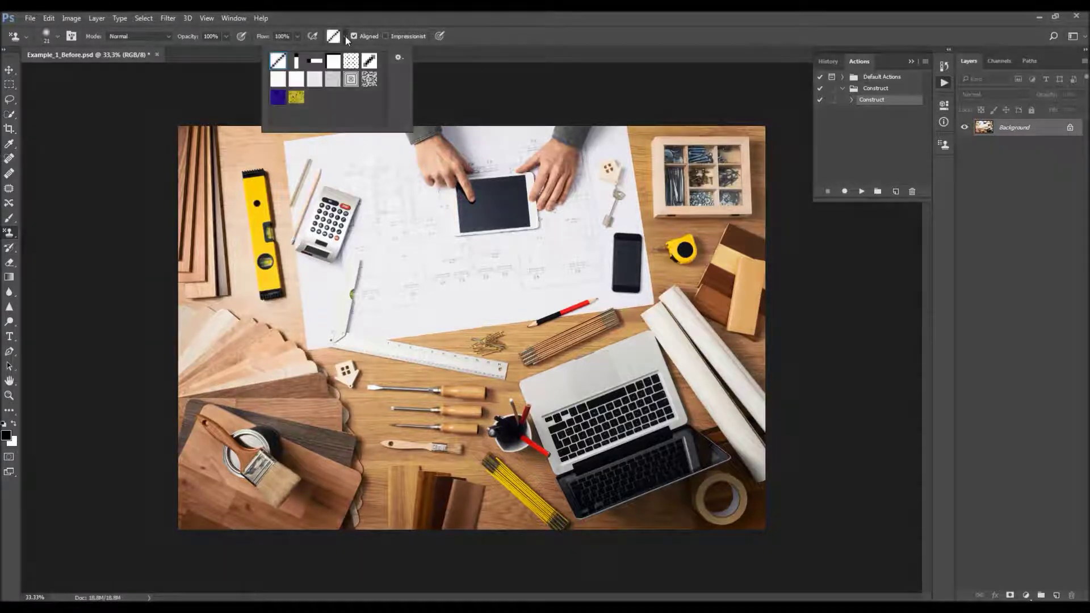
pyautogui.click(399, 55)
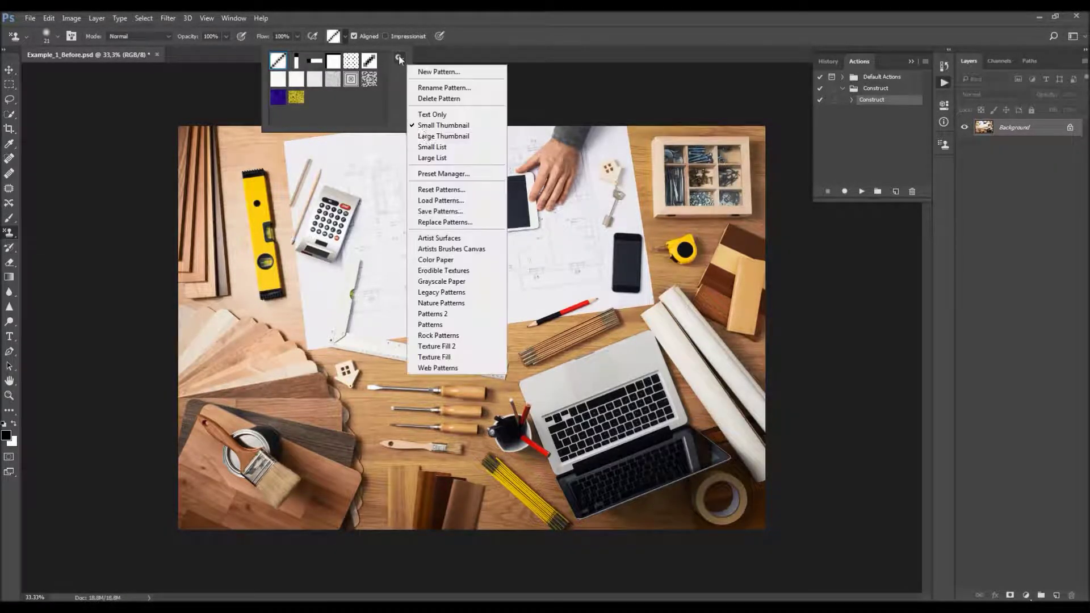
pyautogui.click(435, 198)
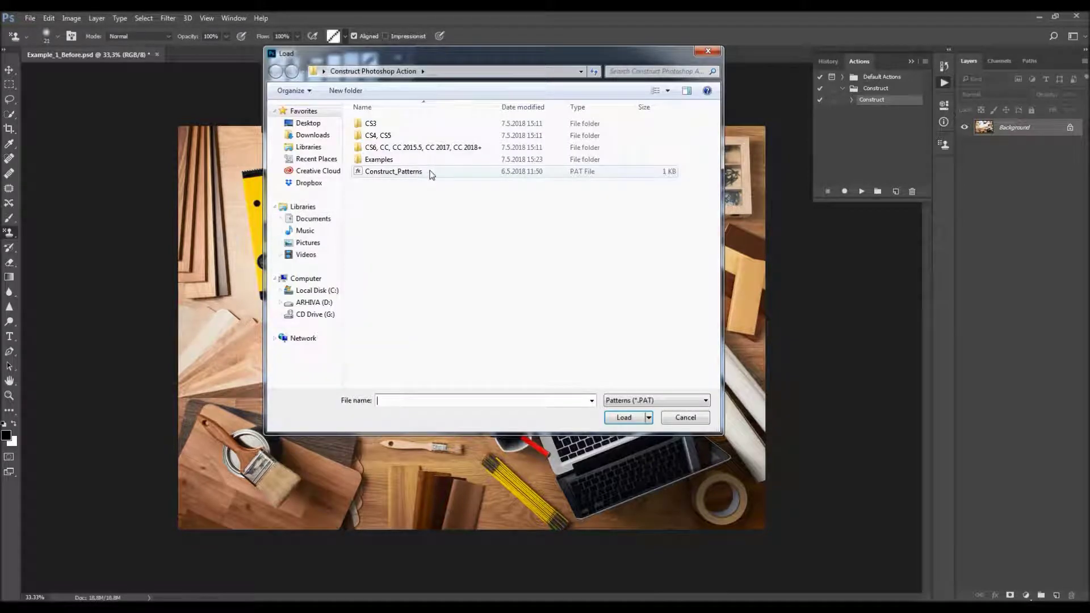
pyautogui.click(427, 171)
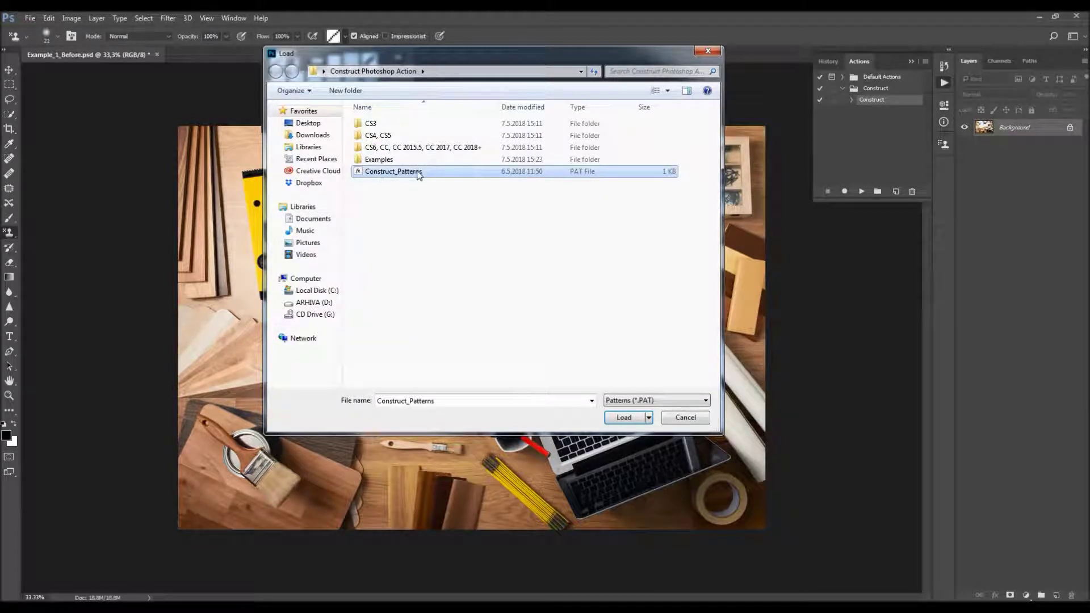
pyautogui.doubleClick(417, 172)
pyautogui.click(314, 97)
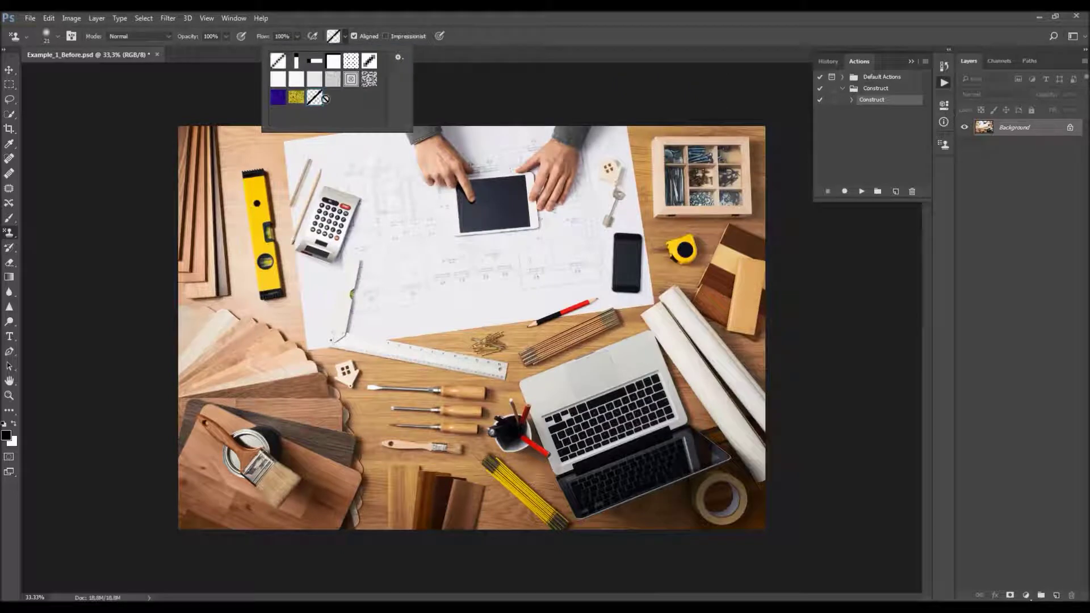
pyautogui.click(646, 37)
pyautogui.press('v')
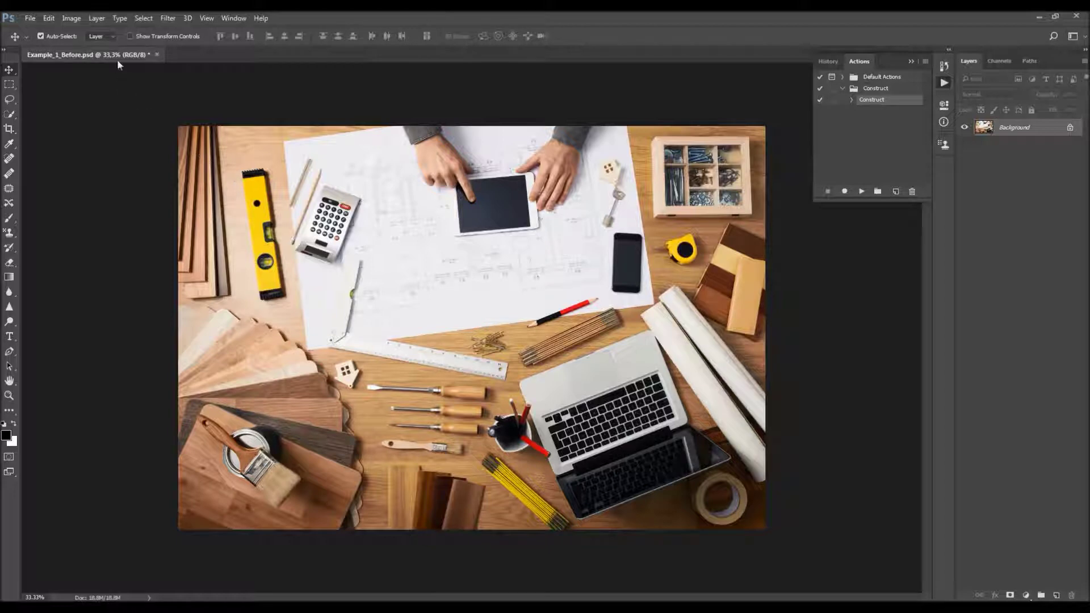
# Create a new layer named "brush" above the Background
pyautogui.click(97, 18)
pyautogui.moveTo(104, 31)
pyautogui.click(242, 31)
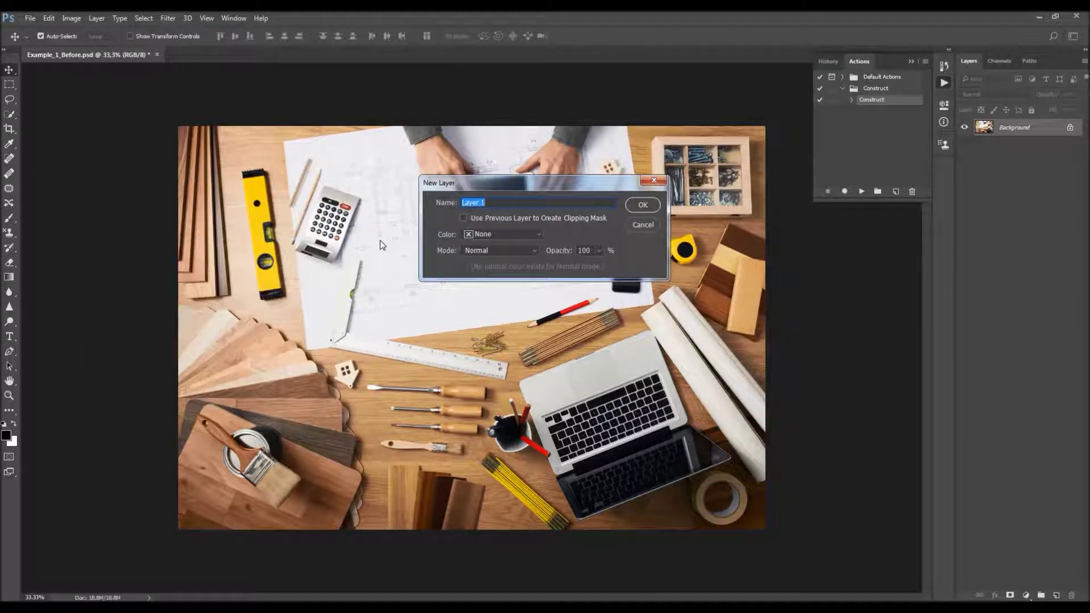
pyautogui.write('brush')
pyautogui.moveTo(471, 203); pyautogui.dragTo(439, 208)
pyautogui.click(482, 203)
pyautogui.click(649, 207)
# Choose a soft round tip with 0% hardness for the Brush tool and enlarge it to 500 px
pyautogui.scroll(1, 474, 321)
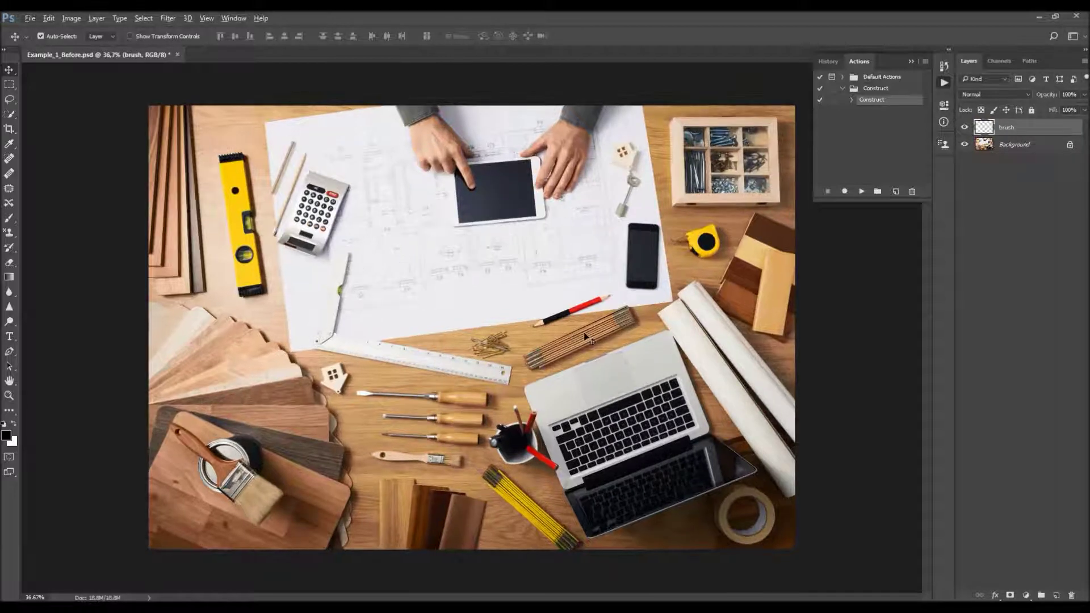
pyautogui.press('b')
pyautogui.rightClick(356, 362)
pyautogui.moveTo(415, 415); pyautogui.dragTo(414, 375)
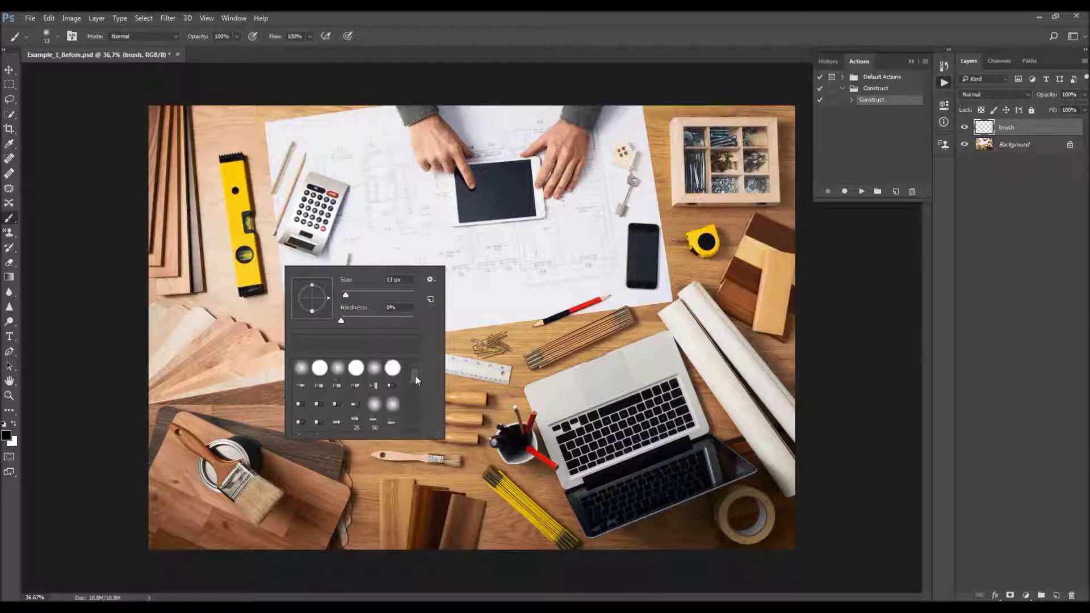
pyautogui.doubleClick(339, 369)
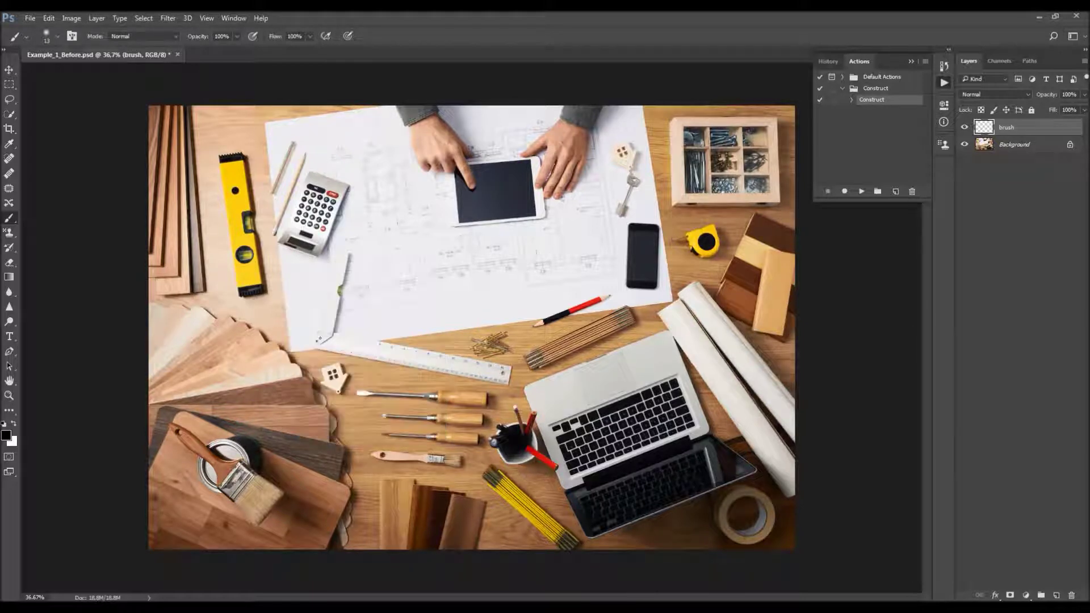
pyautogui.press(']')
pyautogui.press(']')
pyautogui.press(']')
pyautogui.press(']')
pyautogui.press(']')
pyautogui.press(']')
pyautogui.press(']')
pyautogui.press(']')
pyautogui.press(']')
pyautogui.press(']')
pyautogui.press(']')
pyautogui.press(']')
pyautogui.press(']')
pyautogui.press(']')
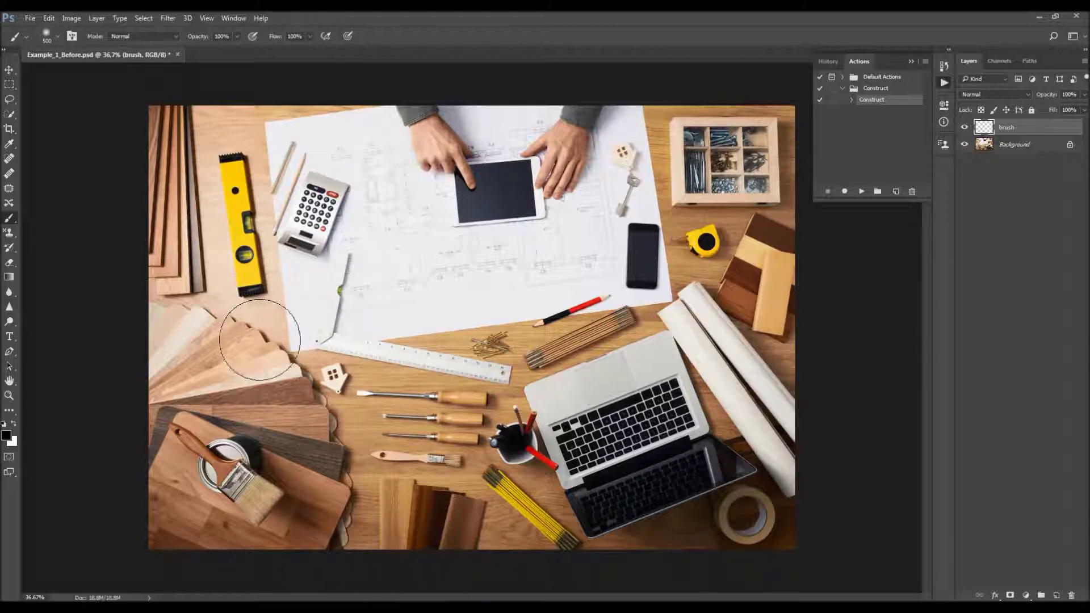
# Set the foreground color to pure red, ff0000
pyautogui.click(7, 435)
pyautogui.write('ff0000')
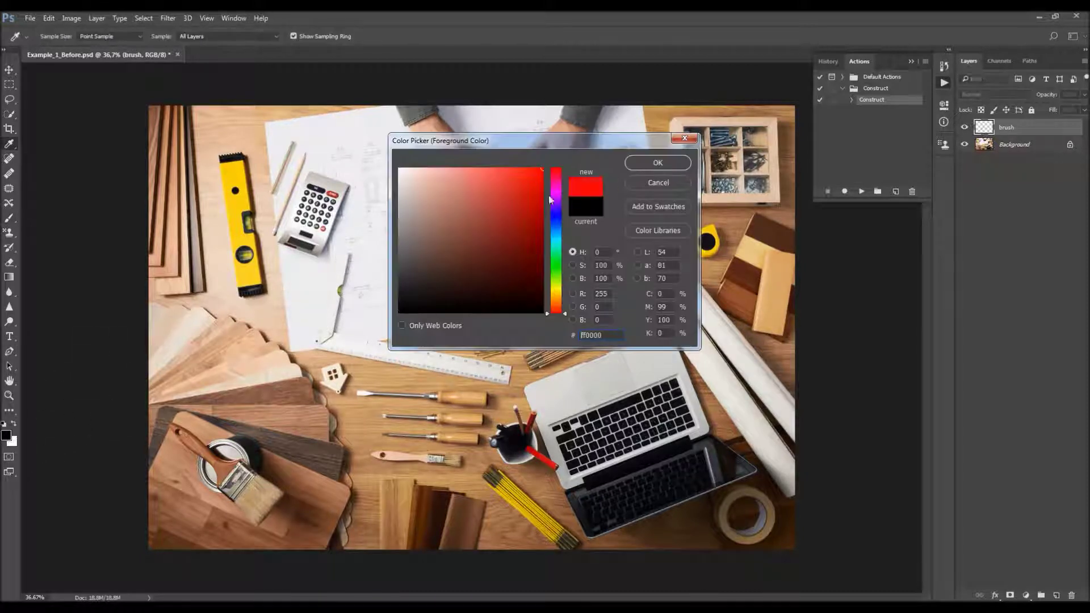
pyautogui.press('Return')
# Paint red strokes with a 250 px brush over the level, calculator, tablet and upper wood samples on the brush layer
pyautogui.click(257, 140)
pyautogui.moveTo(235, 190)
pyautogui.mouseDown()
pyautogui.moveTo(359, 140)
pyautogui.moveTo(420, 176)
pyautogui.moveTo(602, 216)
pyautogui.mouseUp()
pyautogui.moveTo(230, 224); pyautogui.dragTo(344, 383)
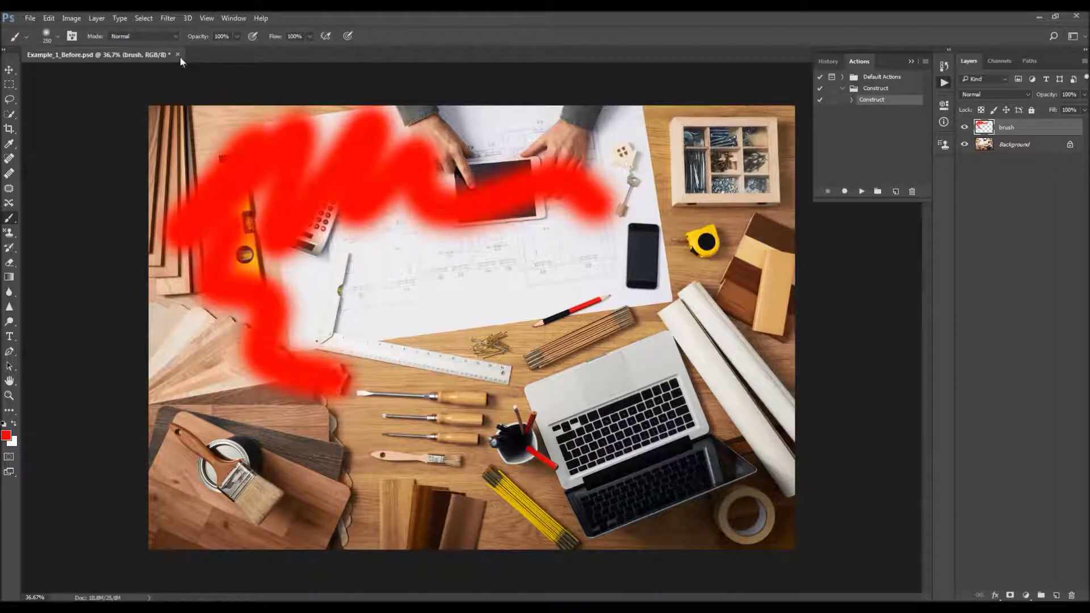
# Close Example_1_Before.psd without saving and open Example_1_Brushed.psd
pyautogui.click(177, 54)
pyautogui.press('n')
pyautogui.click(30, 18)
pyautogui.click(34, 41)
pyautogui.doubleClick(237, 136)
pyautogui.press('v')
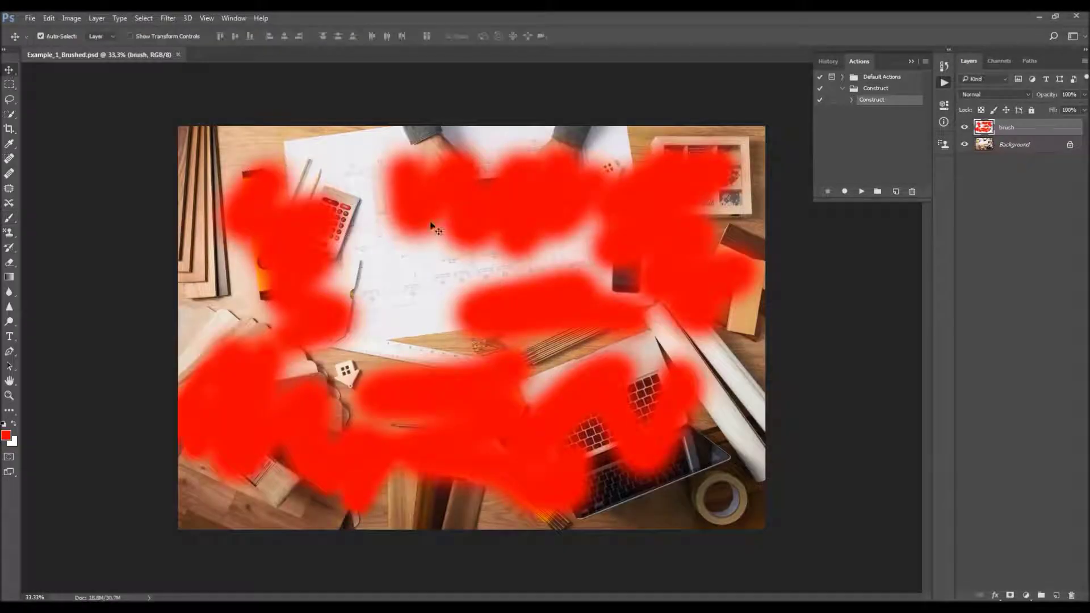
# Toggle the brush layer's visibility repeatedly to compare the red painted areas with the photo underneath
pyautogui.scroll(1, 448, 273)
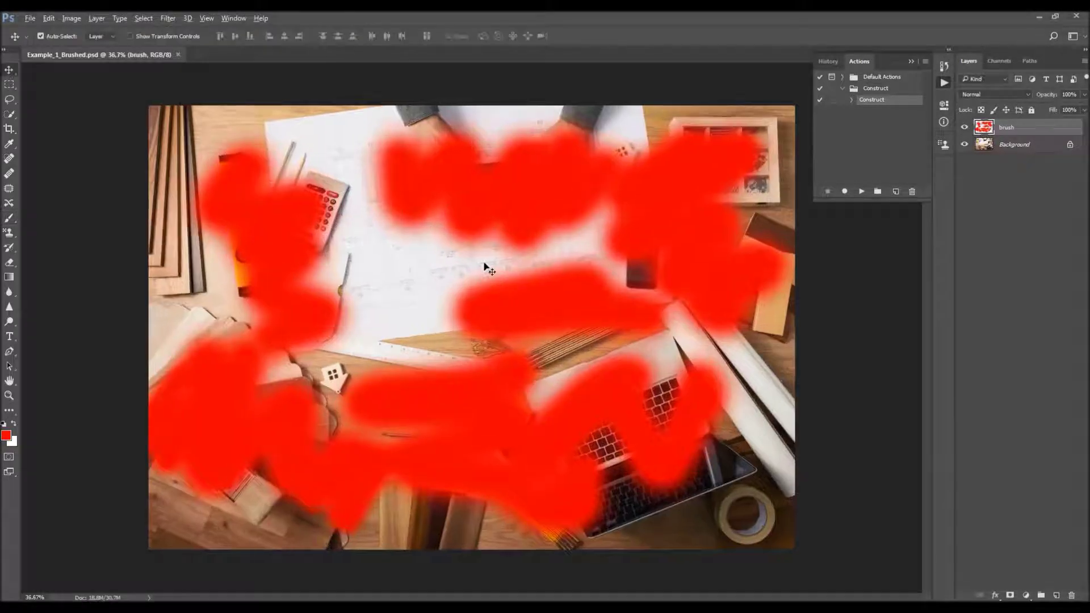
pyautogui.click(964, 127)
pyautogui.click(965, 127)
pyautogui.click(965, 127)
pyautogui.click(965, 127)
pyautogui.click(965, 127)
pyautogui.click(965, 127)
pyautogui.hotkey('ctrl', '-')
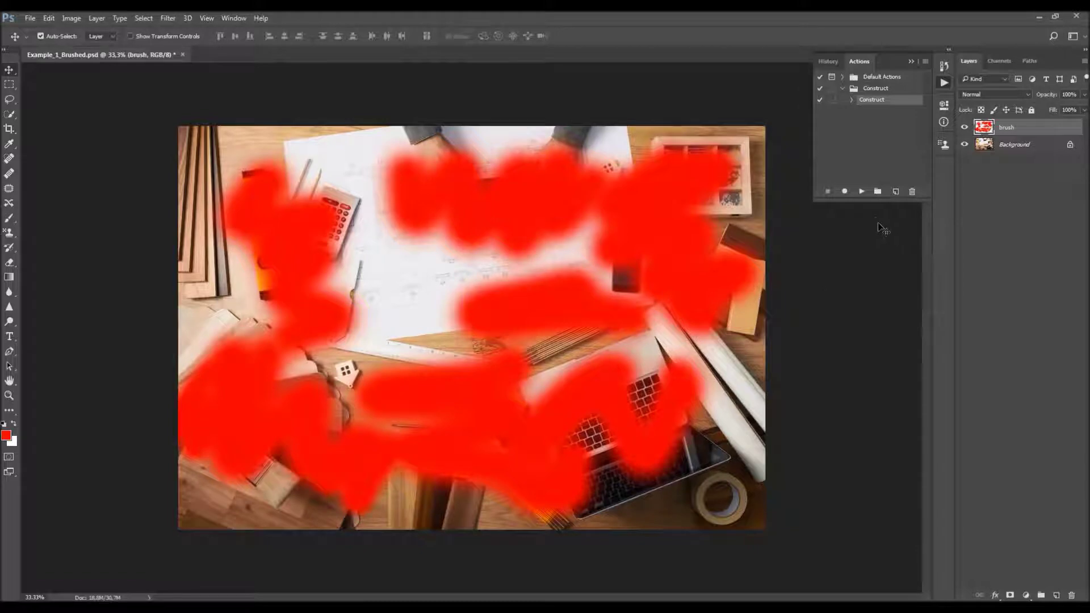
# Run the Construct action on the brushed photo, collapse the actions list and widen the layer list to fit the full layer names
pyautogui.click(861, 191)
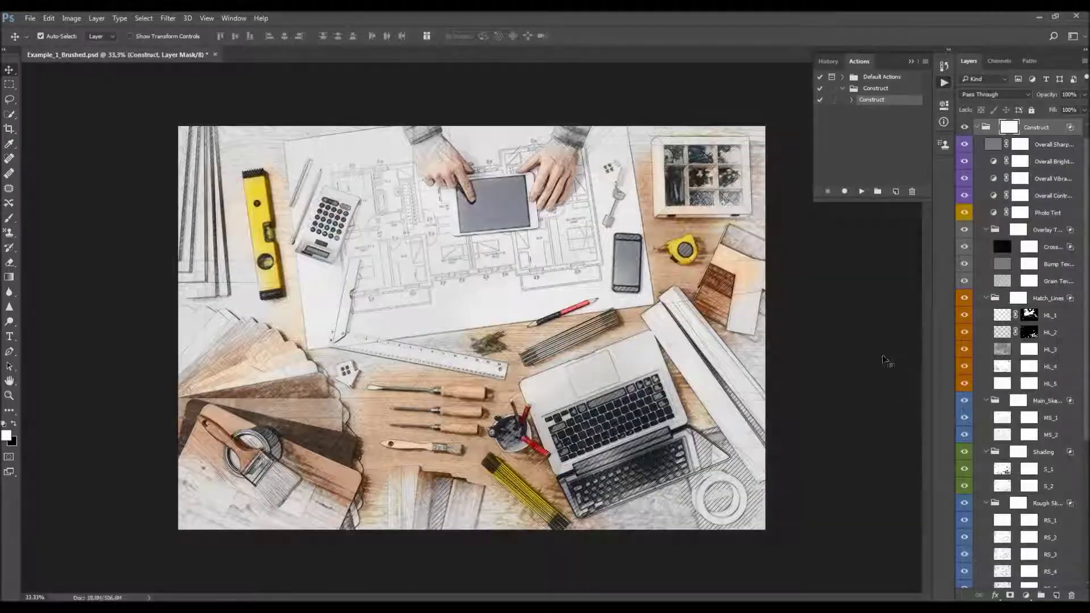
pyautogui.click(844, 89)
pyautogui.click(910, 61)
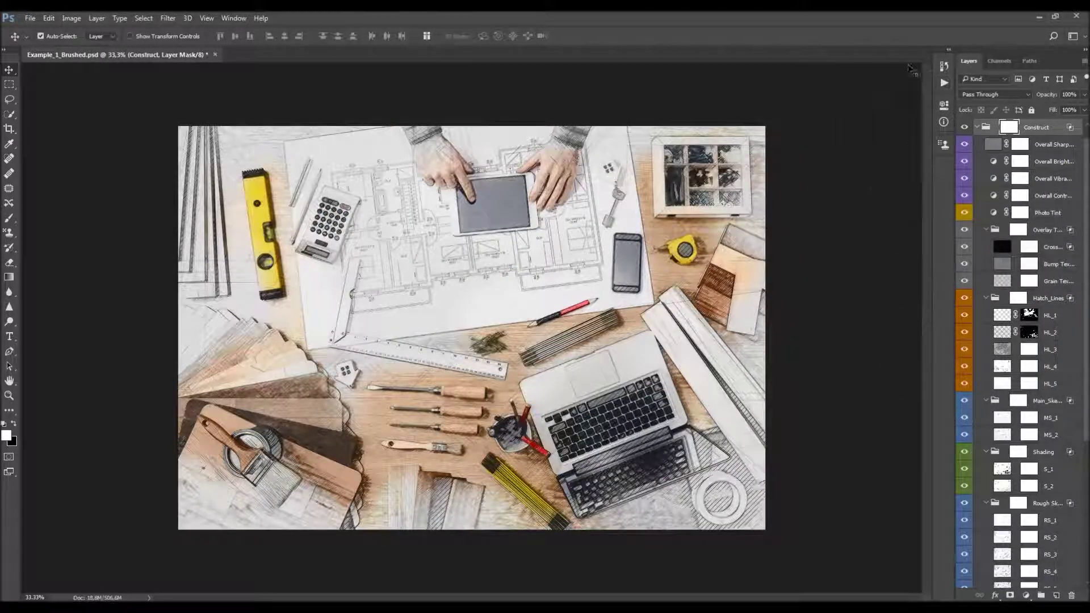
pyautogui.moveTo(954, 315); pyautogui.dragTo(924, 315)
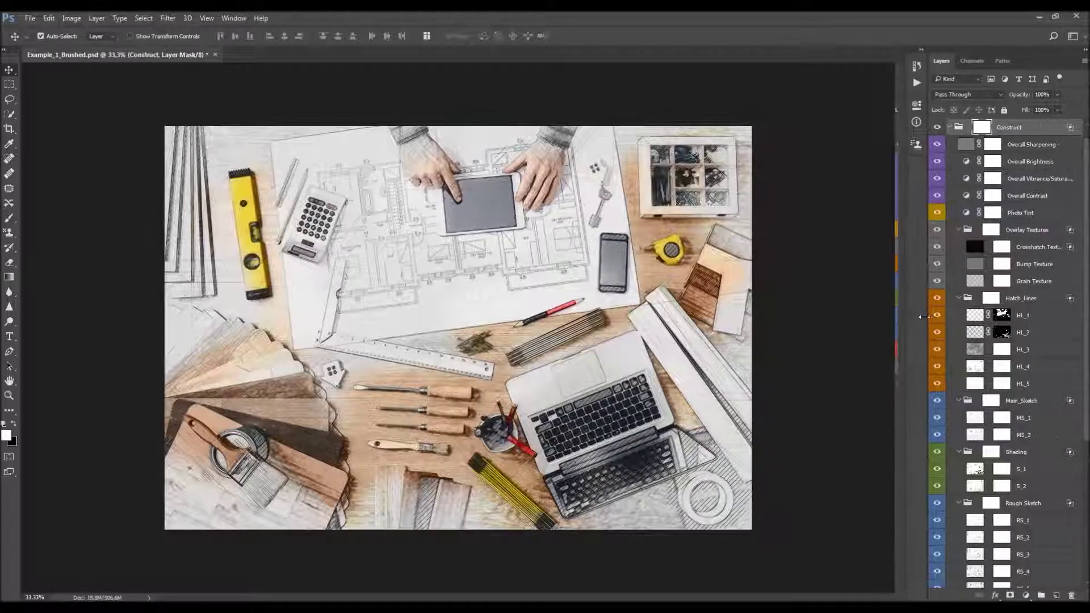
# Look through the layers of the Construct group and collapse all of its subgroups
pyautogui.scroll(1, 1024, 294)
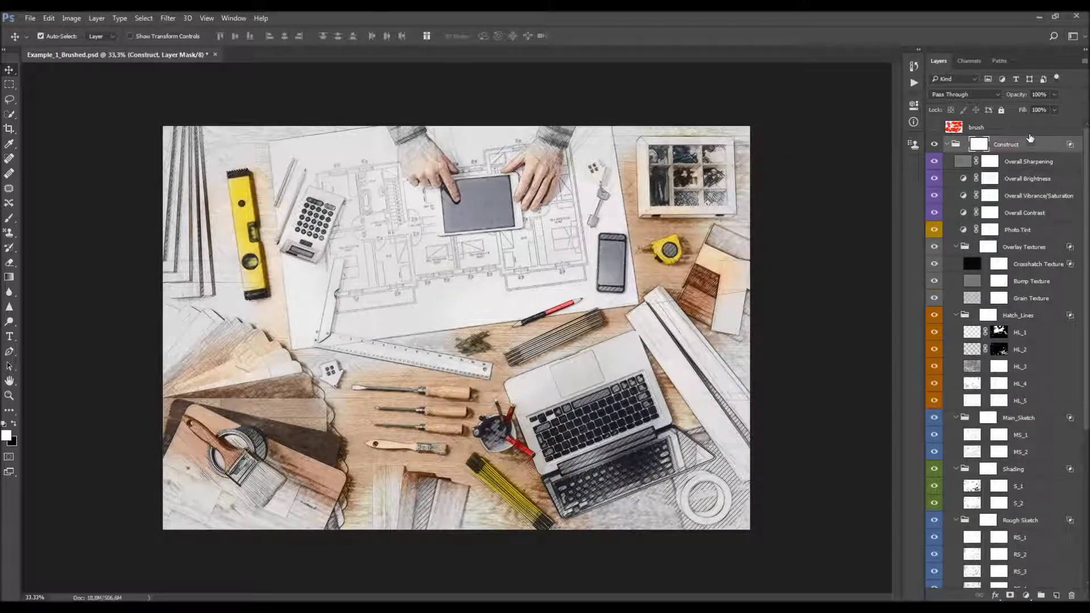
pyautogui.scroll(-5, 1030, 227)
pyautogui.scroll(5, 1031, 226)
pyautogui.keyDown('ctrl'); pyautogui.click(947, 146); pyautogui.keyUp('ctrl')
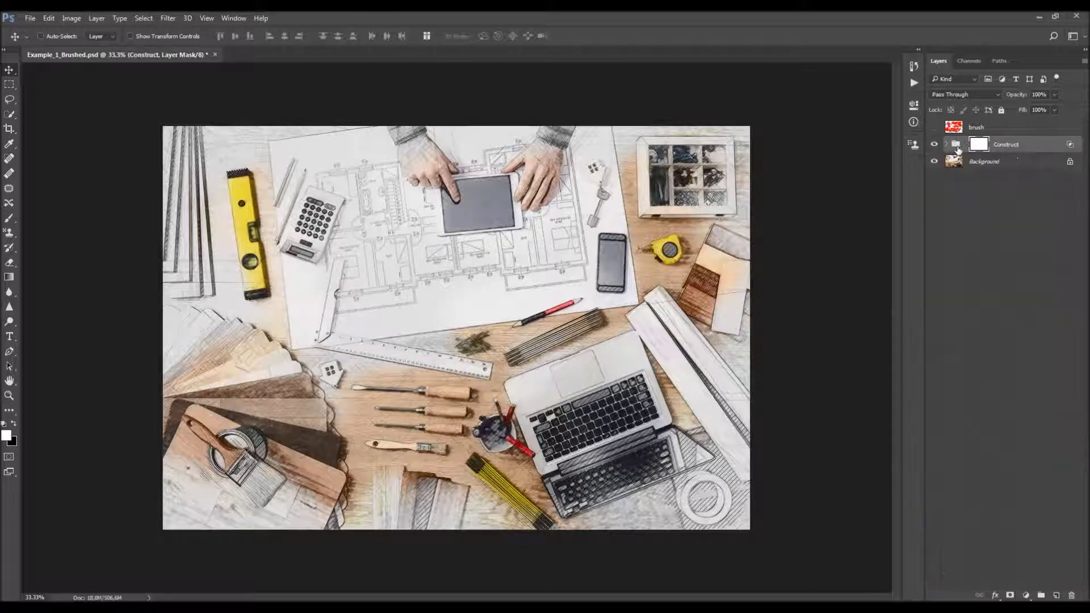
pyautogui.click(947, 145)
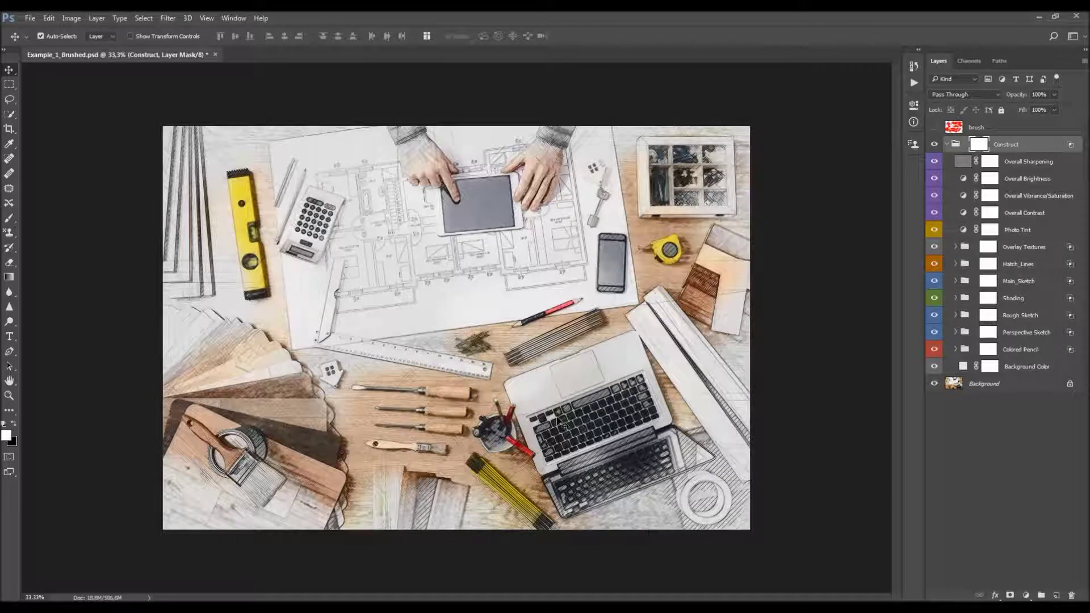
# Hide every layer and subgroup inside the Construct group, leaving only the original Background photo visible
pyautogui.scroll(1, 562, 422)
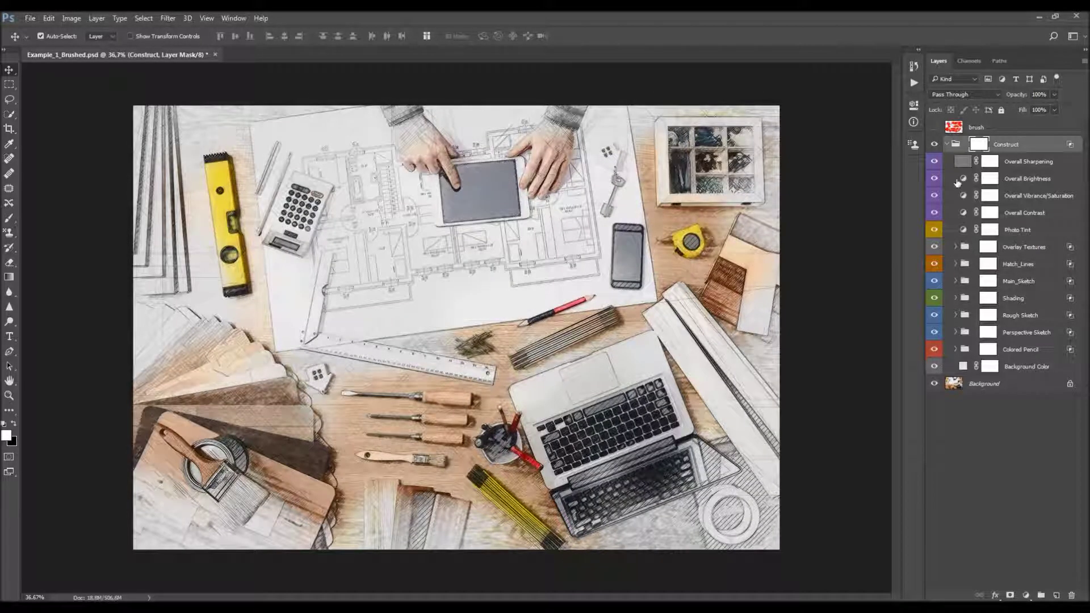
pyautogui.moveTo(935, 173); pyautogui.dragTo(932, 372)
pyautogui.click(934, 383)
pyautogui.click(934, 383)
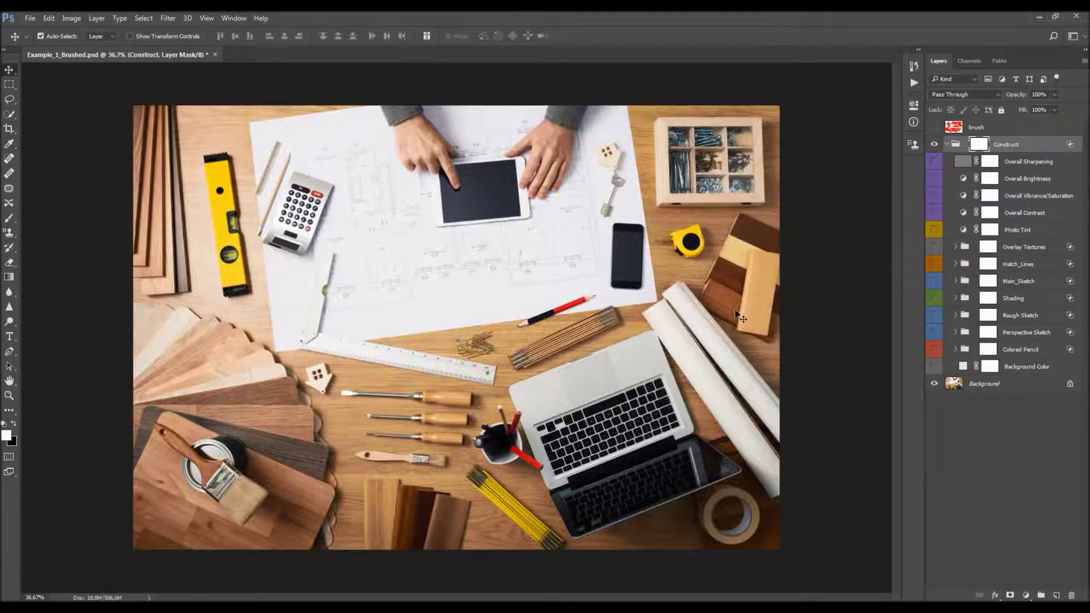
# Select the Background Color layer in the Construct group and make it visible
pyautogui.click(1020, 368)
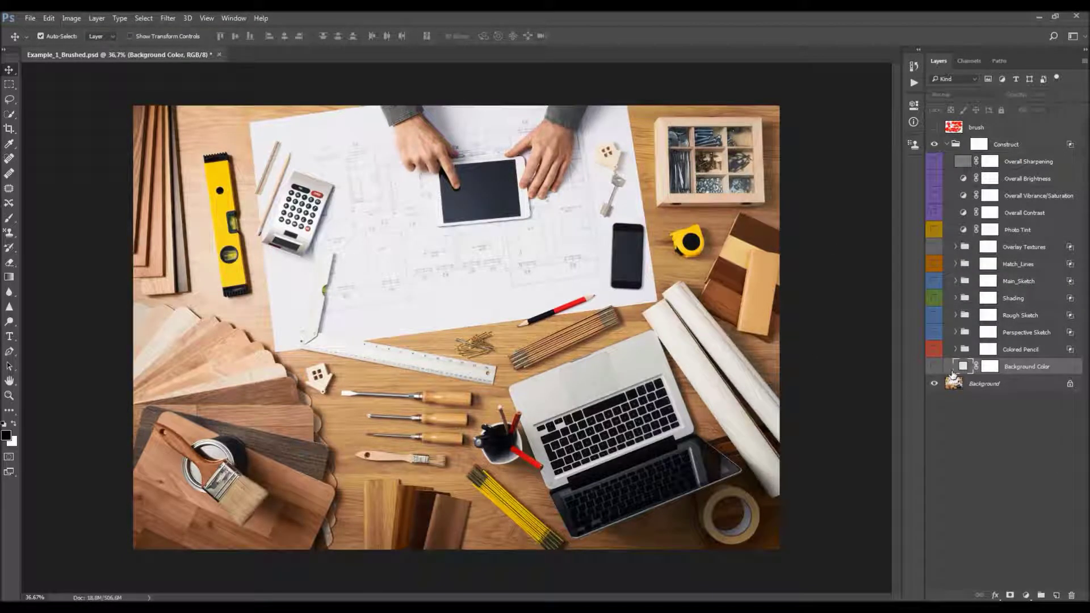
pyautogui.click(935, 368)
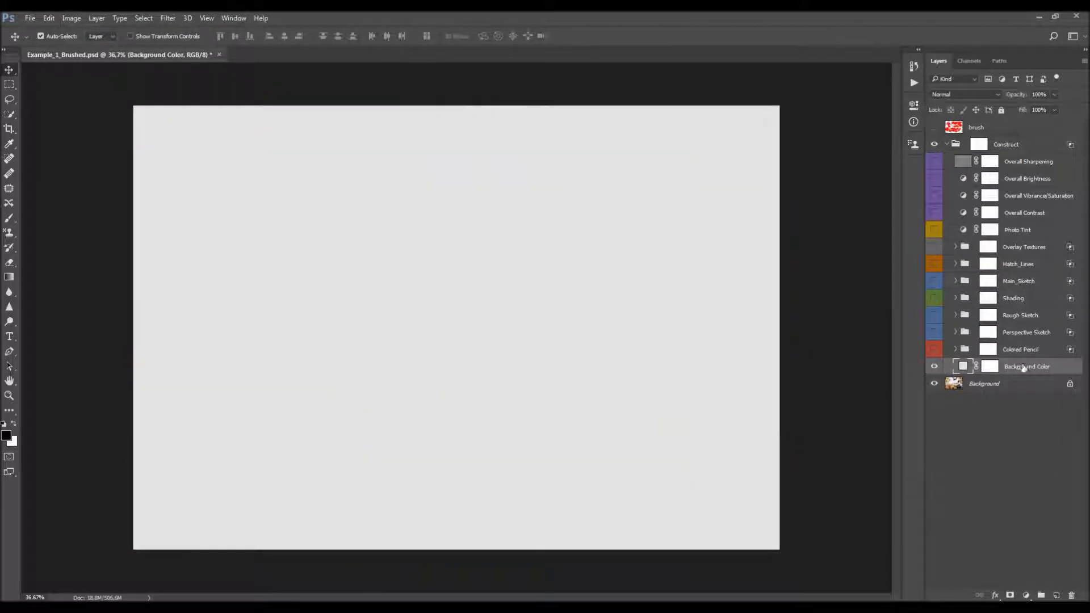
pyautogui.click(934, 367)
pyautogui.click(935, 367)
# Preview a bright green, 77e20f, as the fill of the Background Color layer and discard the change
pyautogui.doubleClick(963, 366)
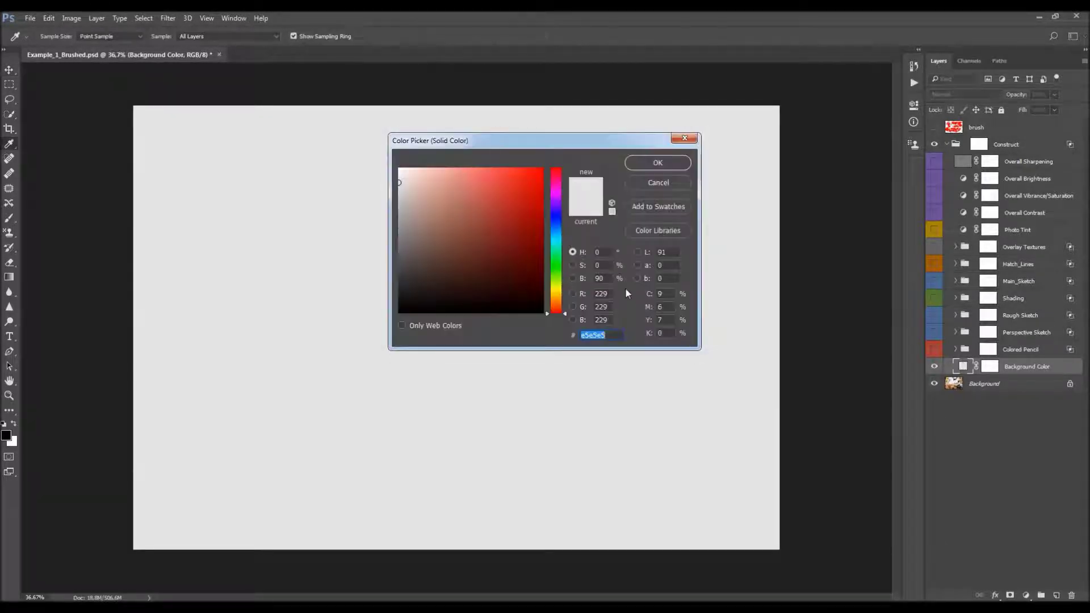
pyautogui.click(534, 184)
pyautogui.click(551, 199)
pyautogui.moveTo(552, 202); pyautogui.dragTo(552, 277)
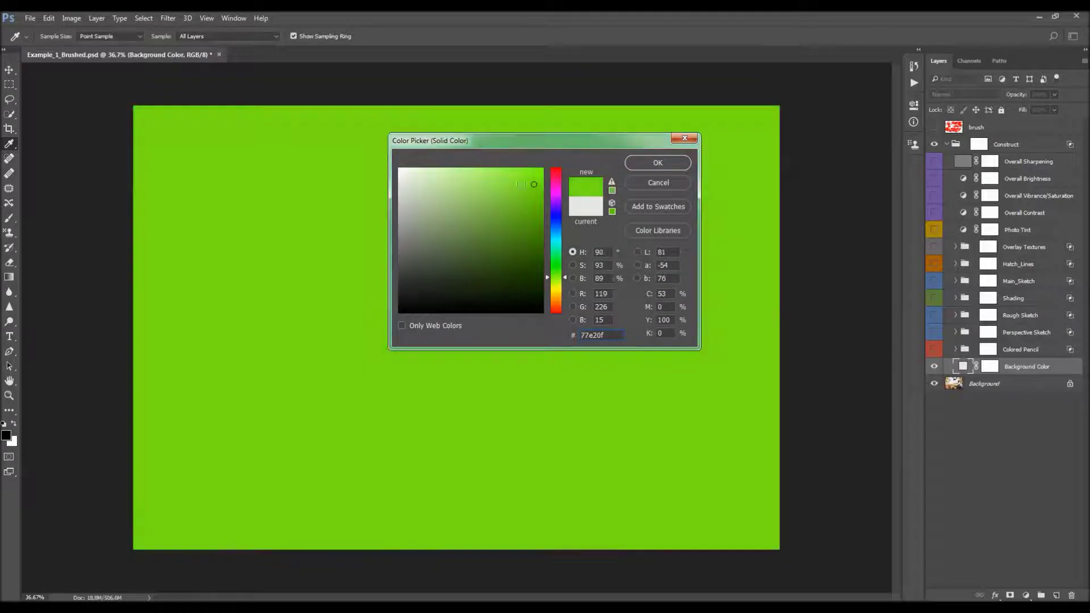
pyautogui.click(661, 184)
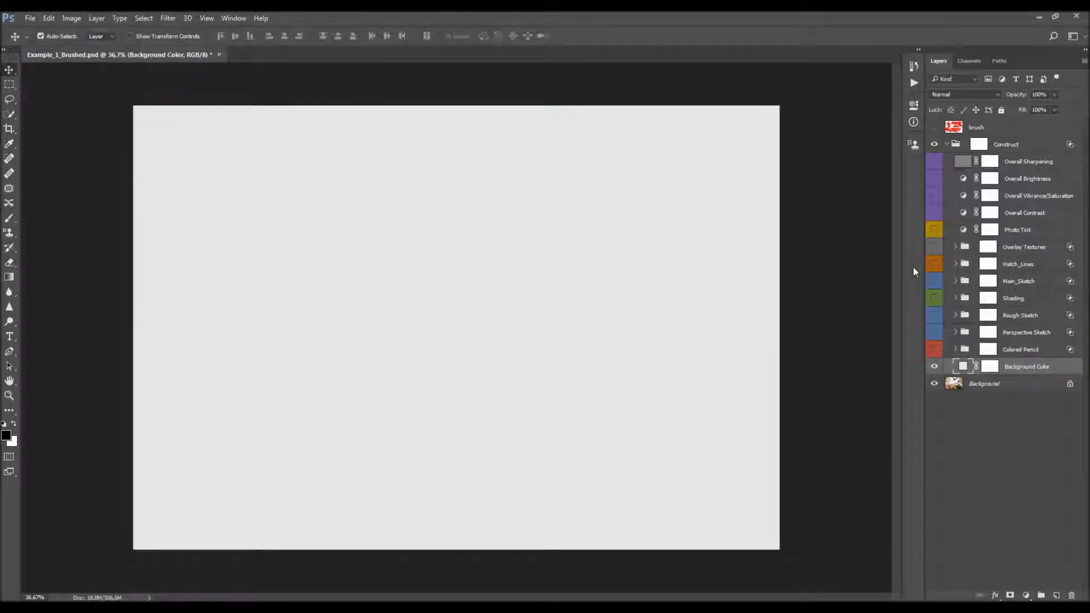
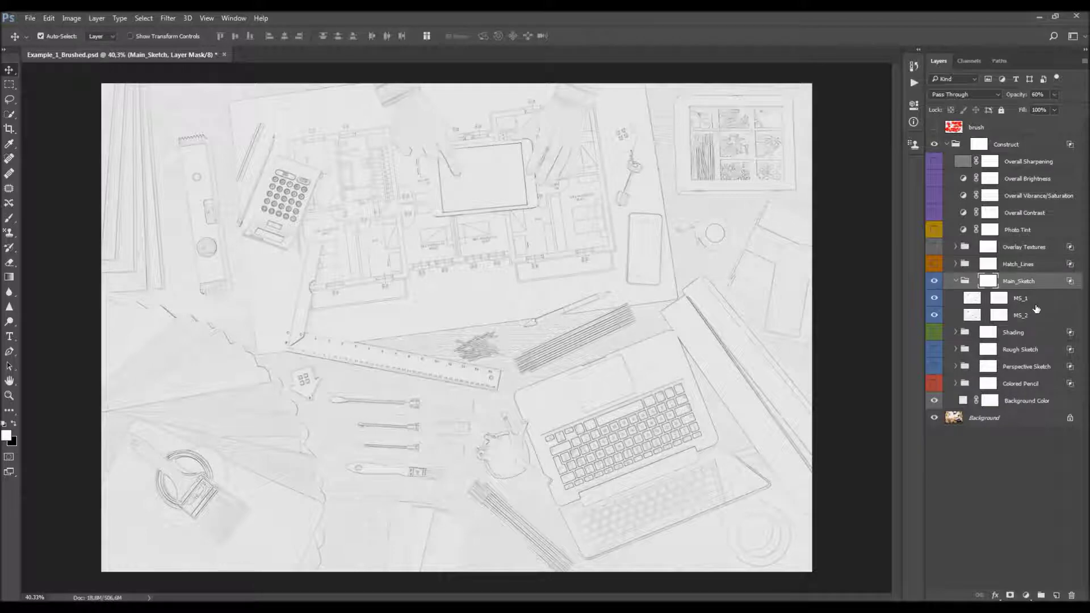
# Toggle the visibility of MS_1 and MS_2 in the Main_Sketch group to compare what each sketch layer contributes
pyautogui.click(1017, 299)
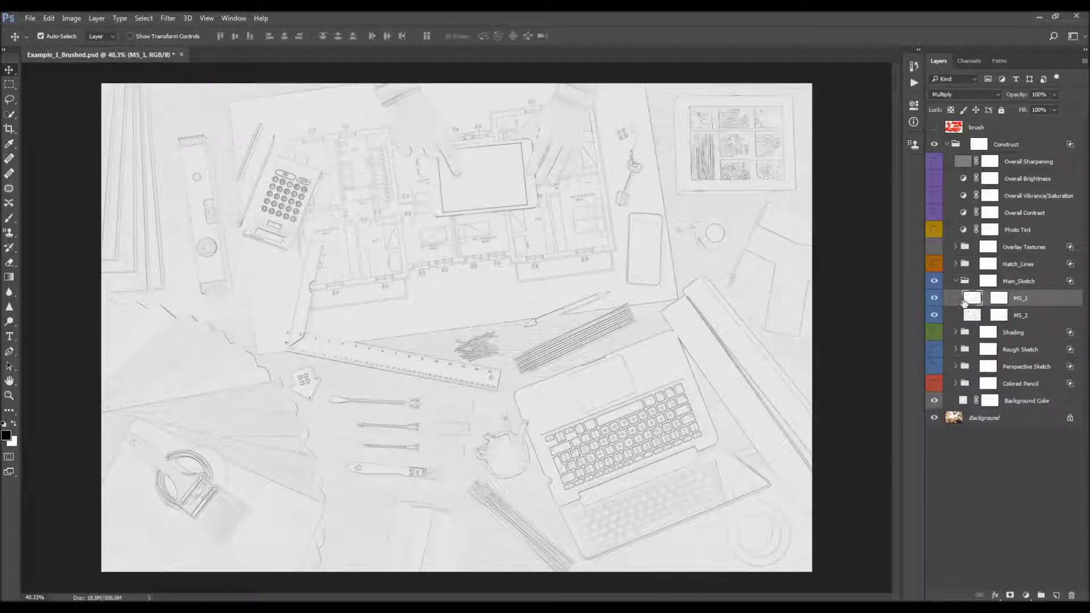
pyautogui.click(934, 298)
pyautogui.click(934, 298)
pyautogui.click(934, 298)
pyautogui.click(934, 316)
pyautogui.click(934, 315)
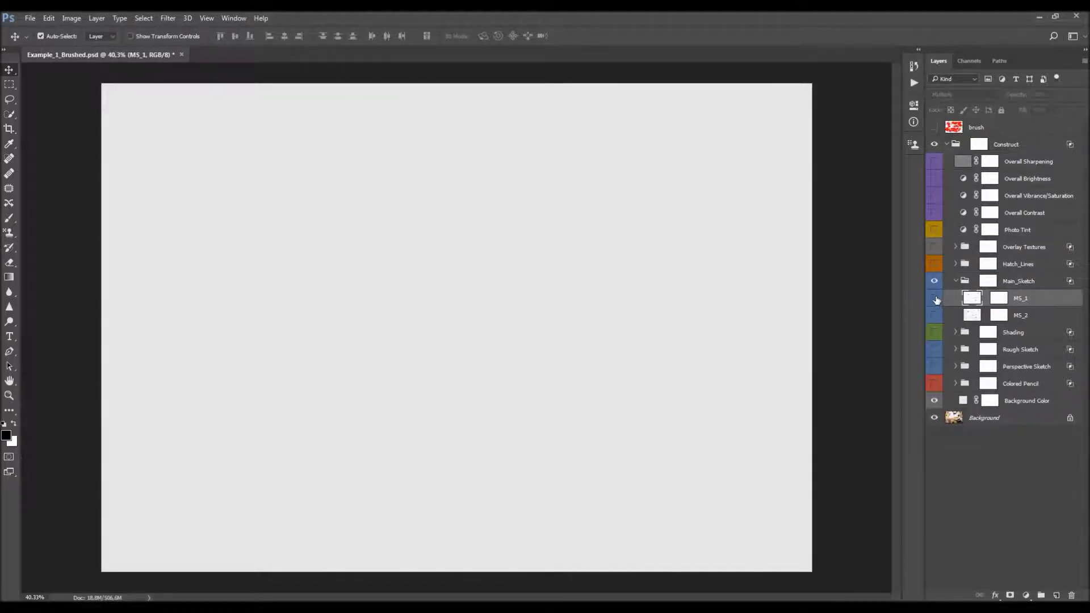
pyautogui.click(933, 298)
pyautogui.click(934, 315)
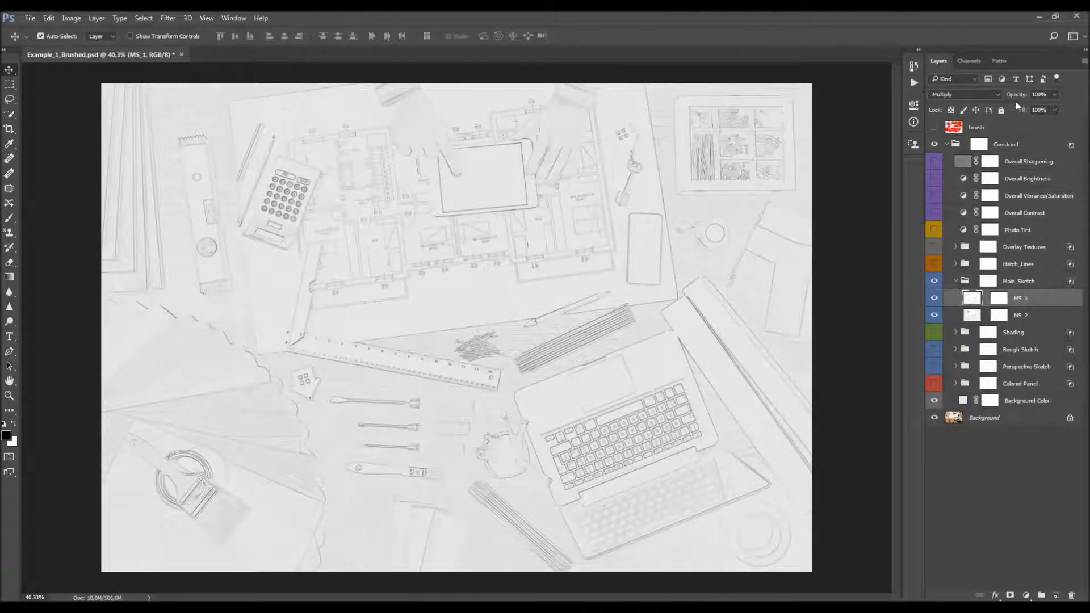
# Try different opacities on the MS_2 sketch layer and set it to 79%
pyautogui.click(1022, 317)
pyautogui.click(1021, 299)
pyautogui.click(1022, 316)
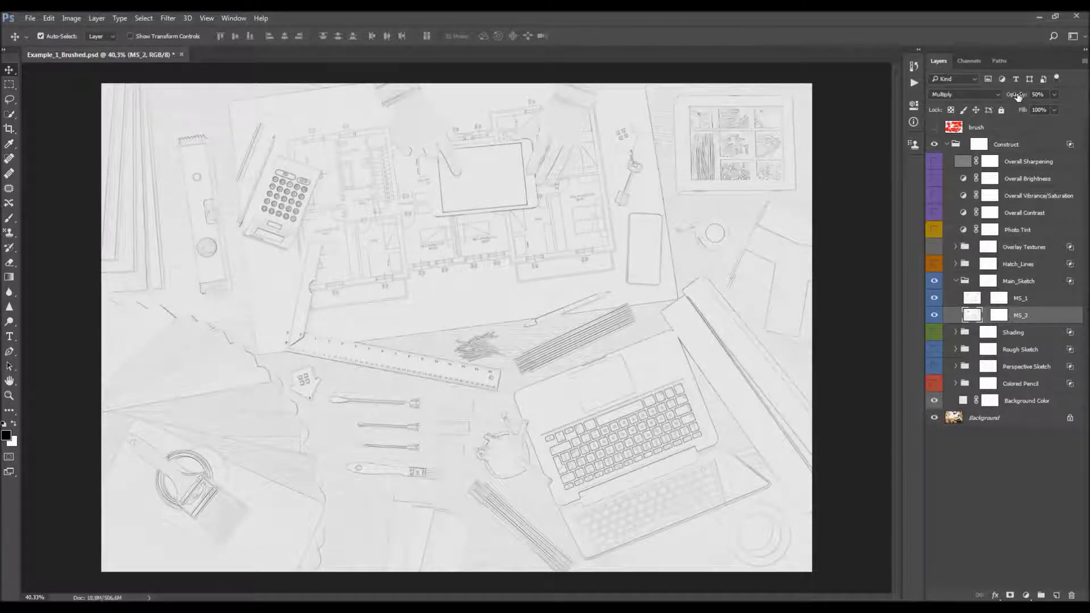
pyautogui.press('0')
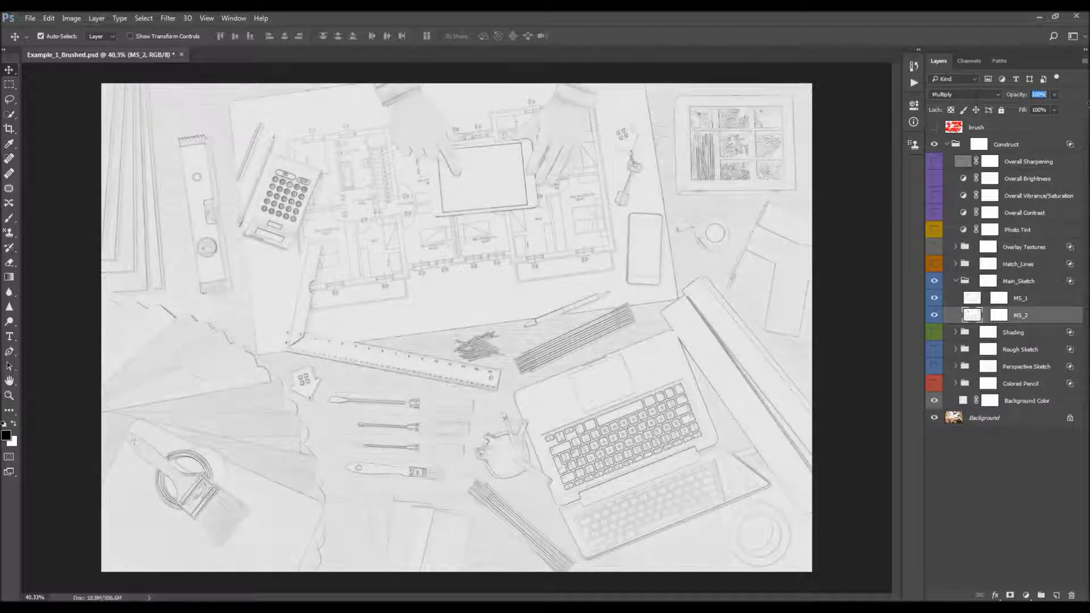
pyautogui.press('5')
pyautogui.click(1054, 95)
pyautogui.moveTo(1037, 111); pyautogui.dragTo(1064, 108)
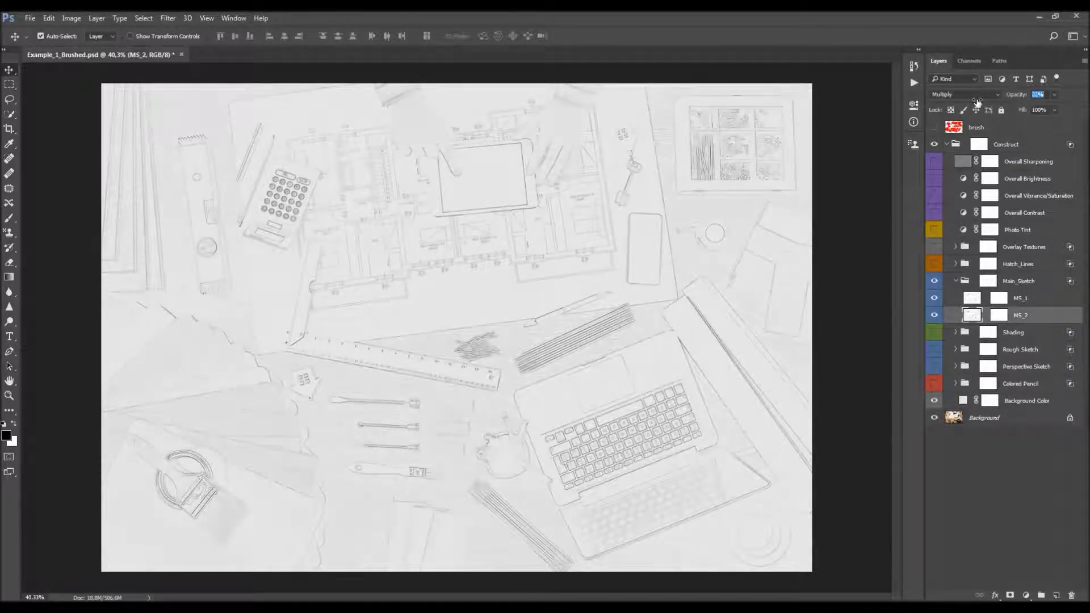
pyautogui.press('0')
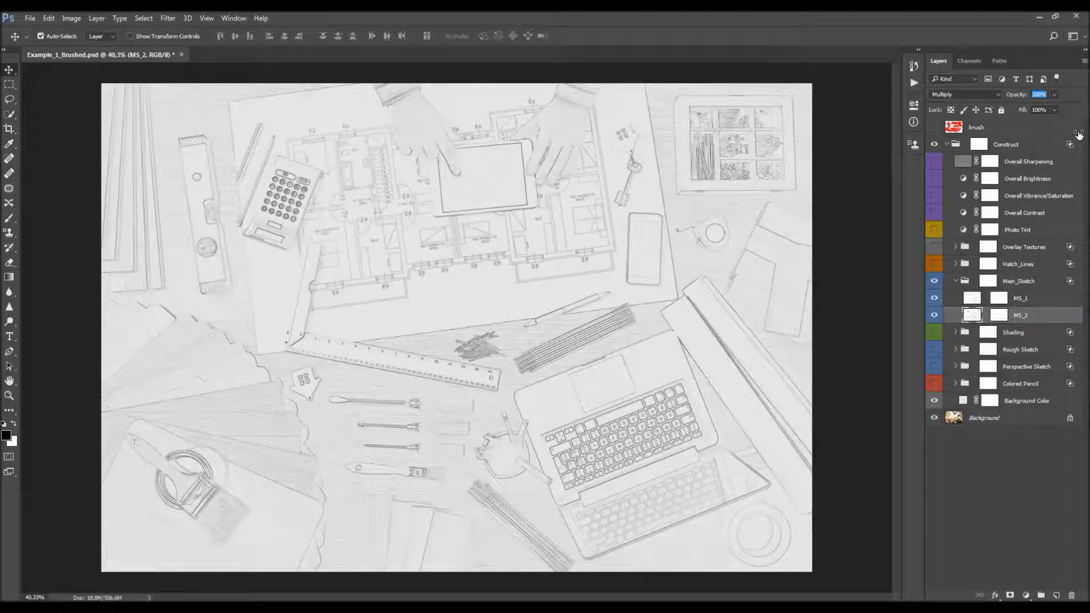
pyautogui.moveTo(1078, 134); pyautogui.dragTo(1073, 134)
pyautogui.press('Return')
# Try masking out the sketch lines along the image's left side by painting black on MS_2's layer mask with a 700 px soft brush
pyautogui.click(999, 315)
pyautogui.press('x')
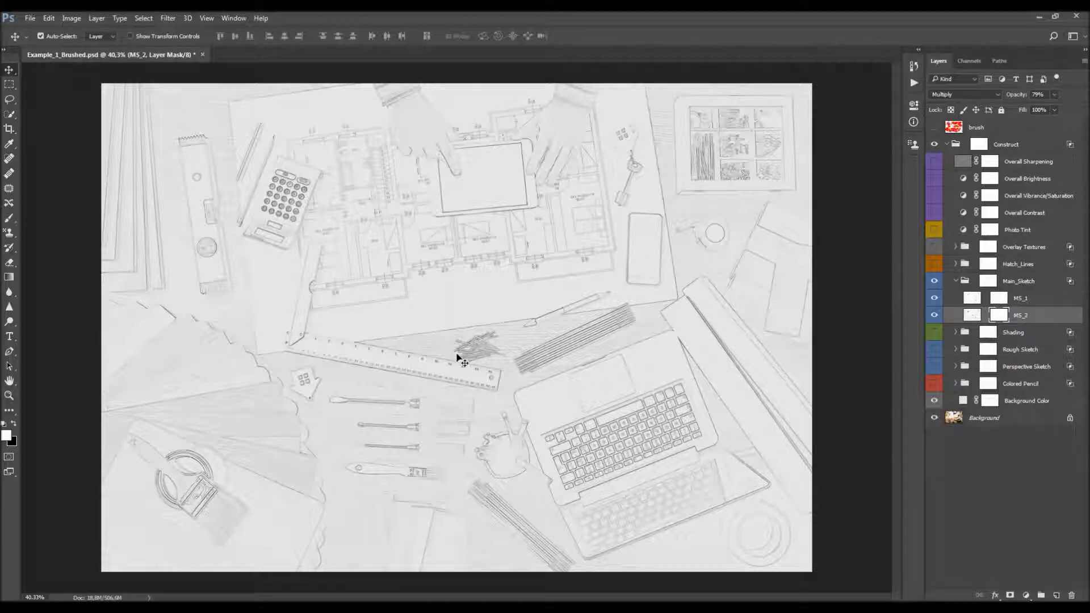
pyautogui.press('b')
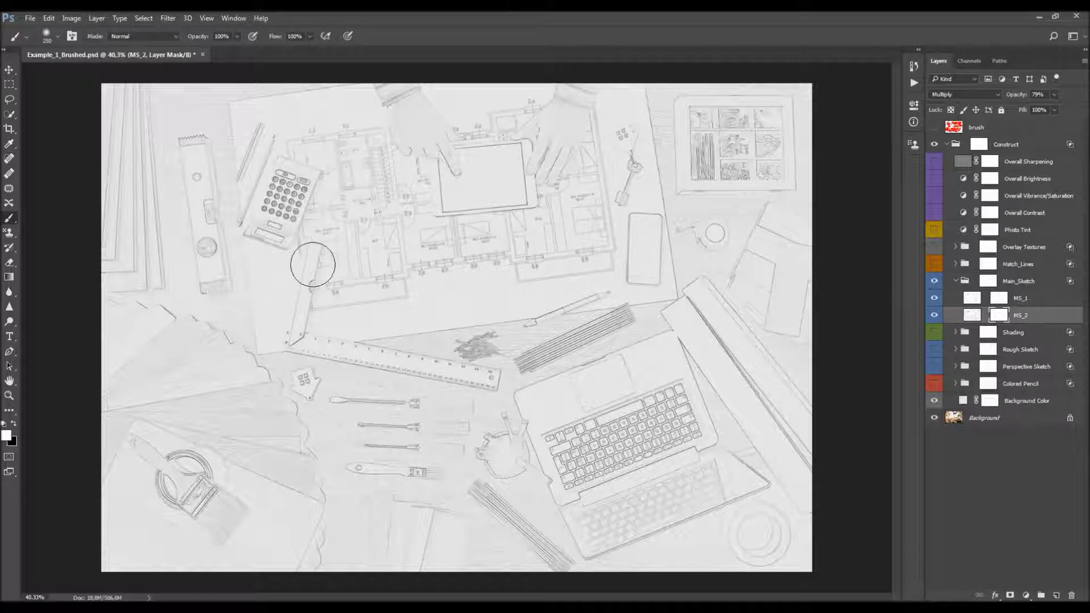
pyautogui.rightClick(313, 262)
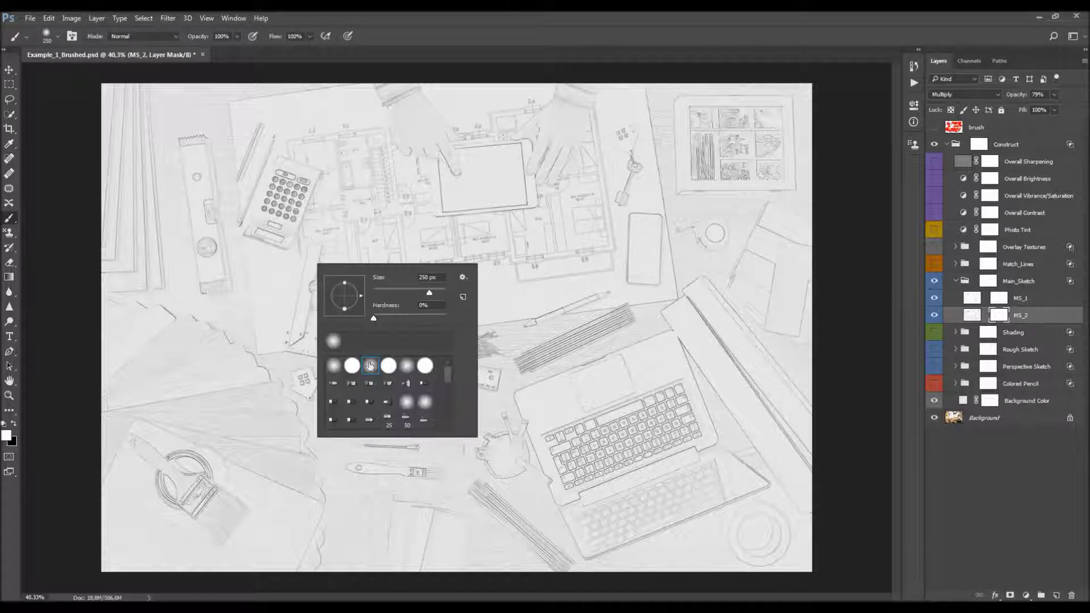
pyautogui.click(14, 424)
pyautogui.press(']')
pyautogui.press(']')
pyautogui.press(']')
pyautogui.press(']')
pyautogui.press(']')
pyautogui.moveTo(180, 346)
pyautogui.mouseDown()
pyautogui.moveTo(161, 151)
pyautogui.moveTo(136, 131)
pyautogui.mouseUp()
pyautogui.moveTo(250, 230)
pyautogui.mouseDown()
pyautogui.moveTo(255, 324)
pyautogui.moveTo(153, 437)
pyautogui.mouseUp()
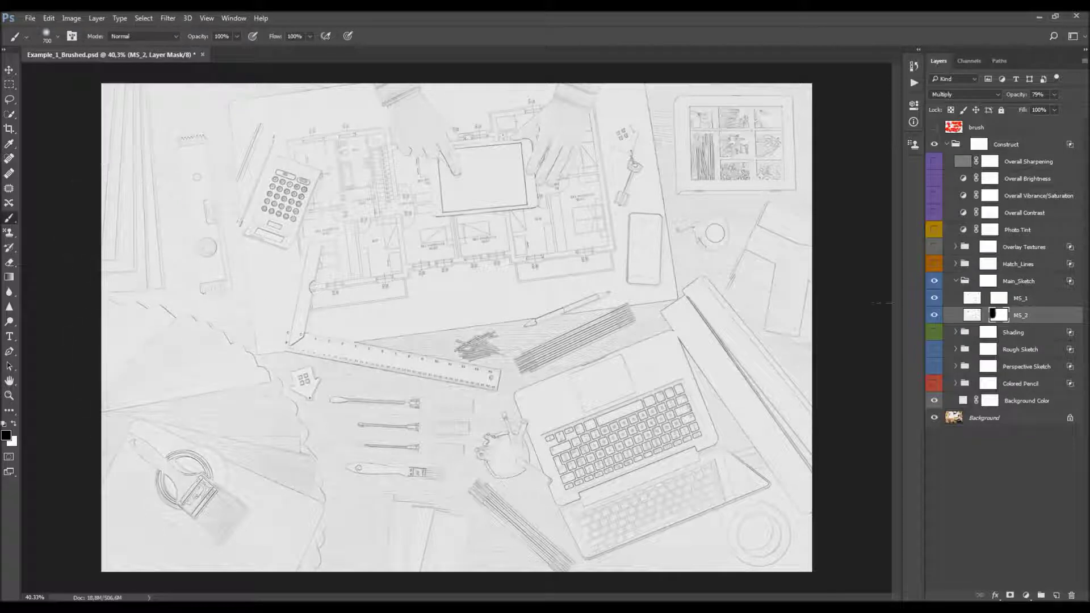
# Try painting black over the spirit level on MS_1's layer mask and undo the stroke
pyautogui.click(1000, 301)
pyautogui.moveTo(200, 214); pyautogui.dragTo(272, 149)
pyautogui.hotkey('ctrl', 'z')
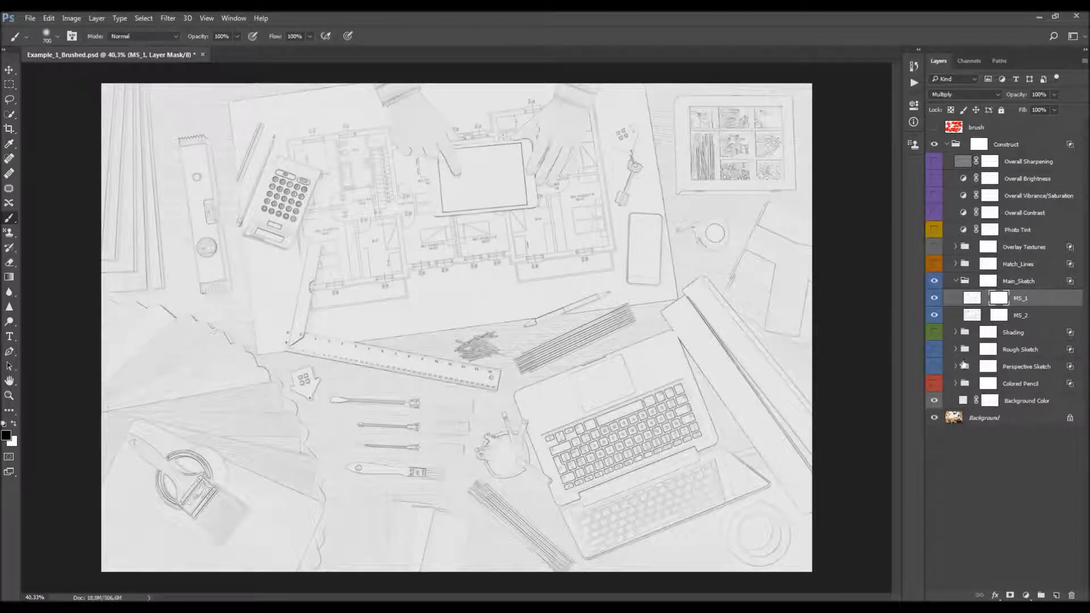
# Try painting black across the image on the Main_Sketch group's mask, undo the stroke and return to the Move tool
pyautogui.click(988, 281)
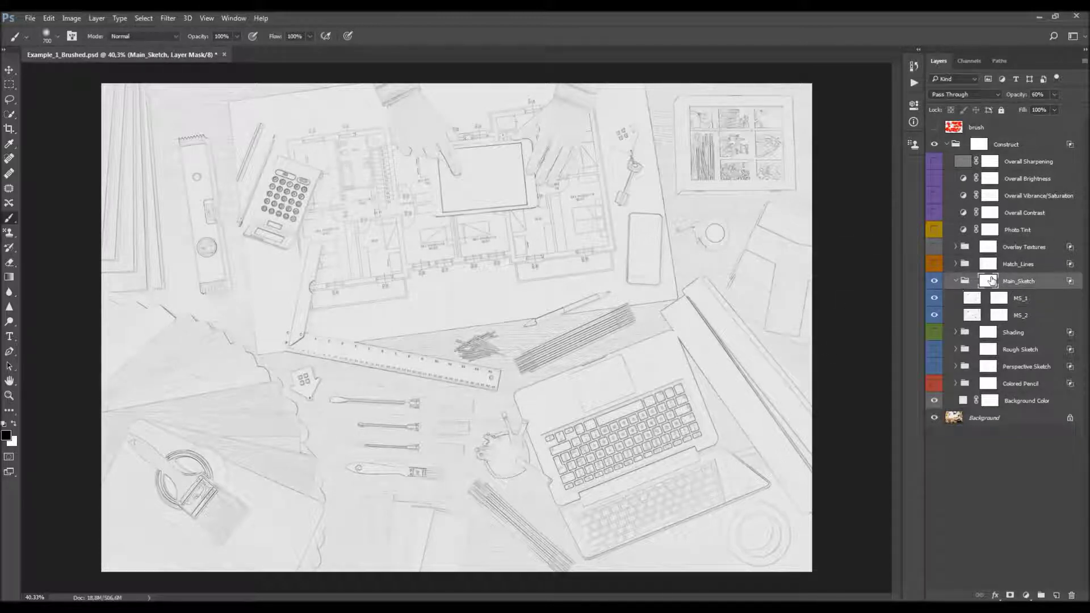
pyautogui.click(991, 334)
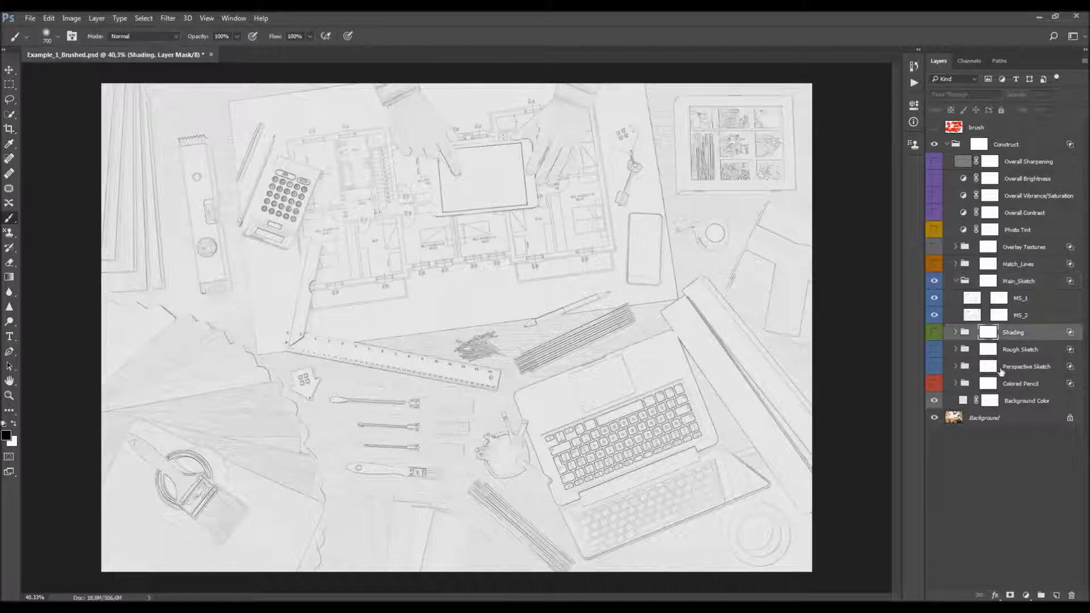
pyautogui.click(988, 282)
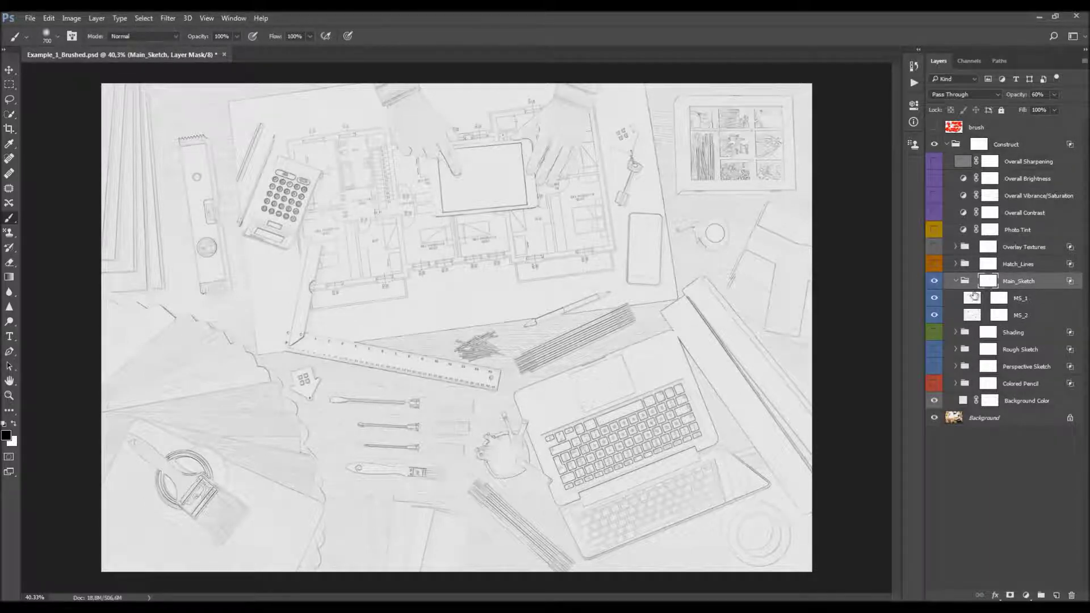
pyautogui.moveTo(555, 236)
pyautogui.mouseDown()
pyautogui.moveTo(703, 177)
pyautogui.moveTo(661, 140)
pyautogui.moveTo(638, 220)
pyautogui.moveTo(209, 368)
pyautogui.moveTo(368, 416)
pyautogui.moveTo(730, 343)
pyautogui.mouseUp()
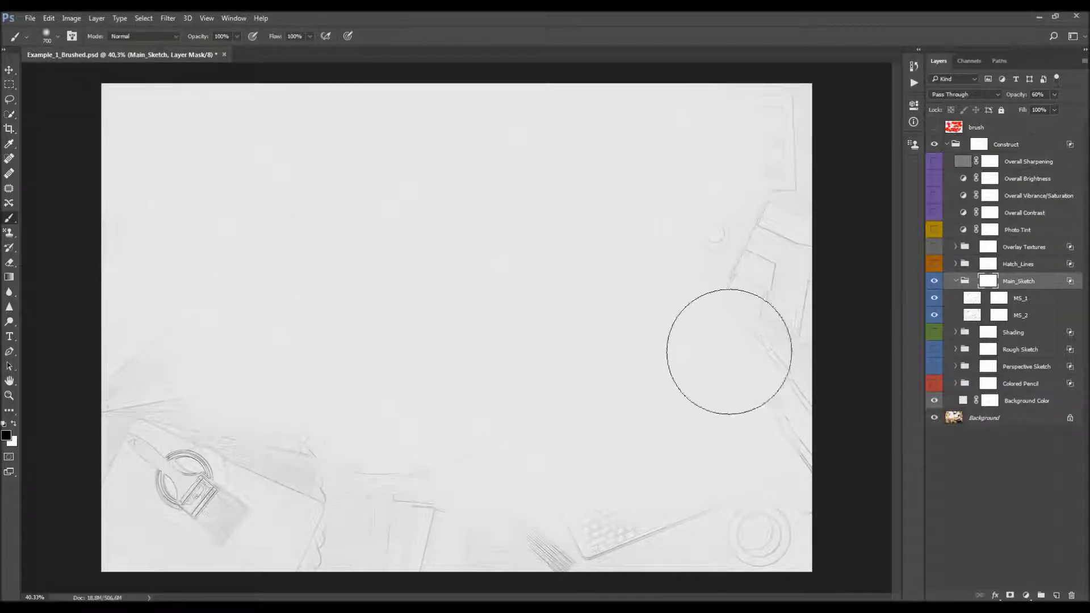
pyautogui.hotkey('ctrl', 'z')
pyautogui.press('v')
# Collapse the Main_Sketch group, then make the Rough Sketch group visible and expand it
pyautogui.click(956, 281)
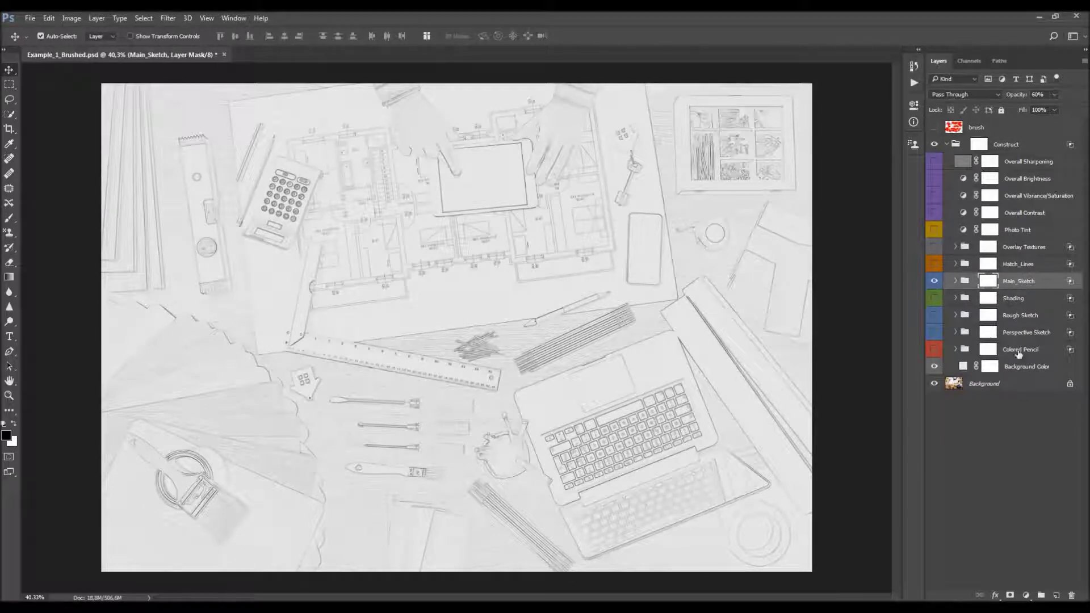
pyautogui.click(1023, 322)
pyautogui.click(934, 316)
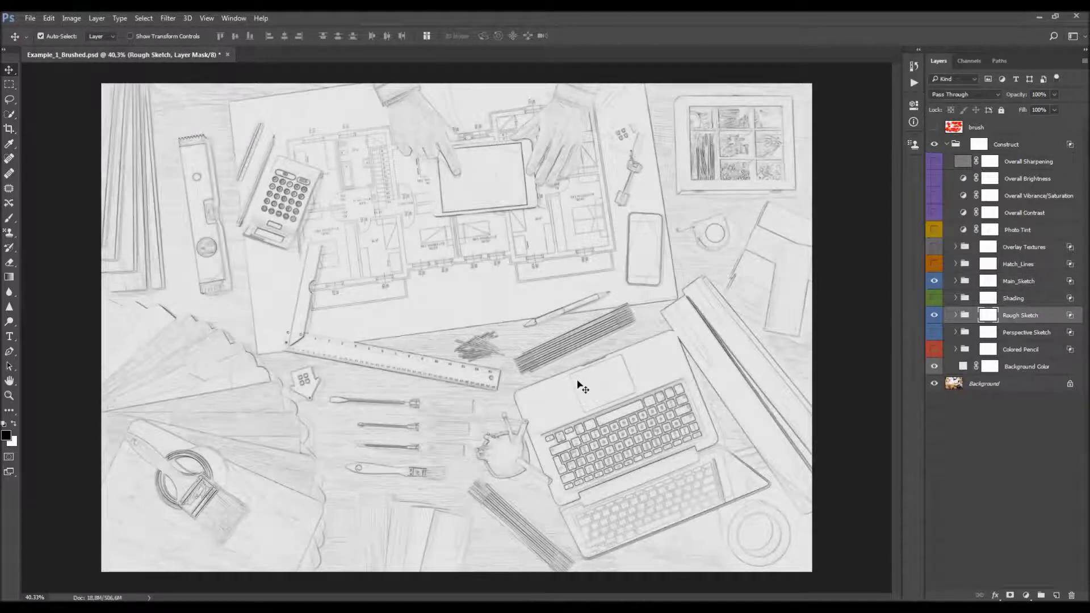
pyautogui.click(956, 316)
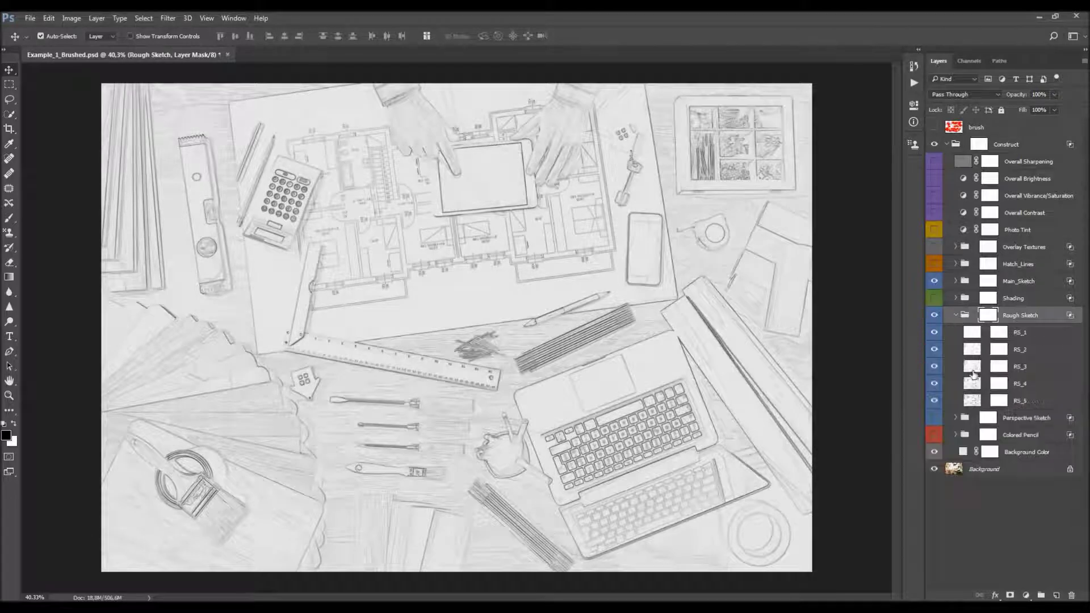
# Hide the Main_Sketch group and layers RS_2 to RS_5 so that RS_1 is the only sketch layer shown
pyautogui.moveTo(943, 334); pyautogui.dragTo(934, 402)
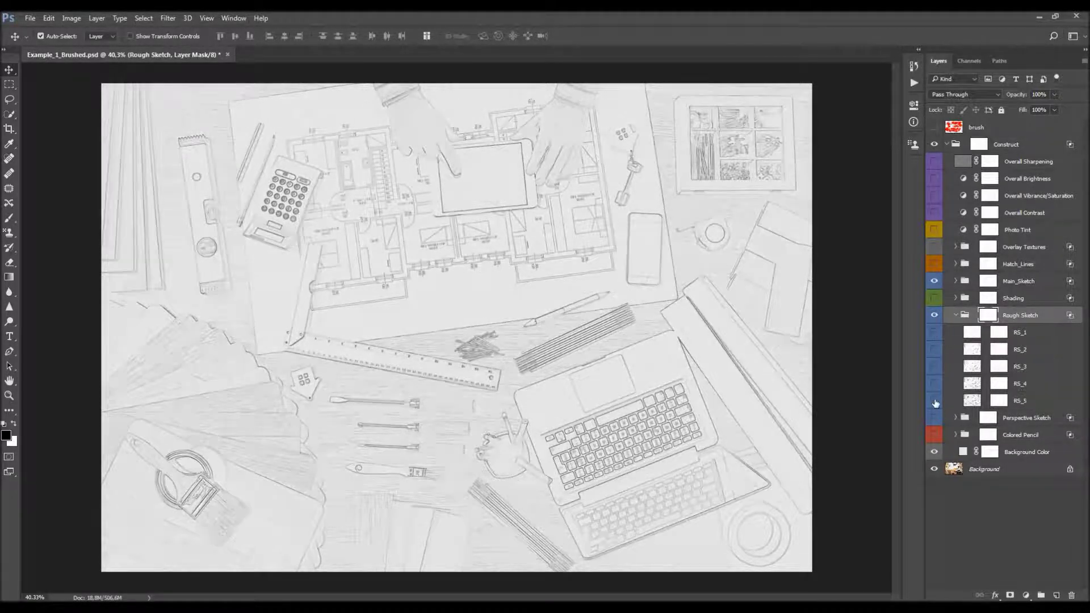
pyautogui.click(935, 282)
pyautogui.click(934, 334)
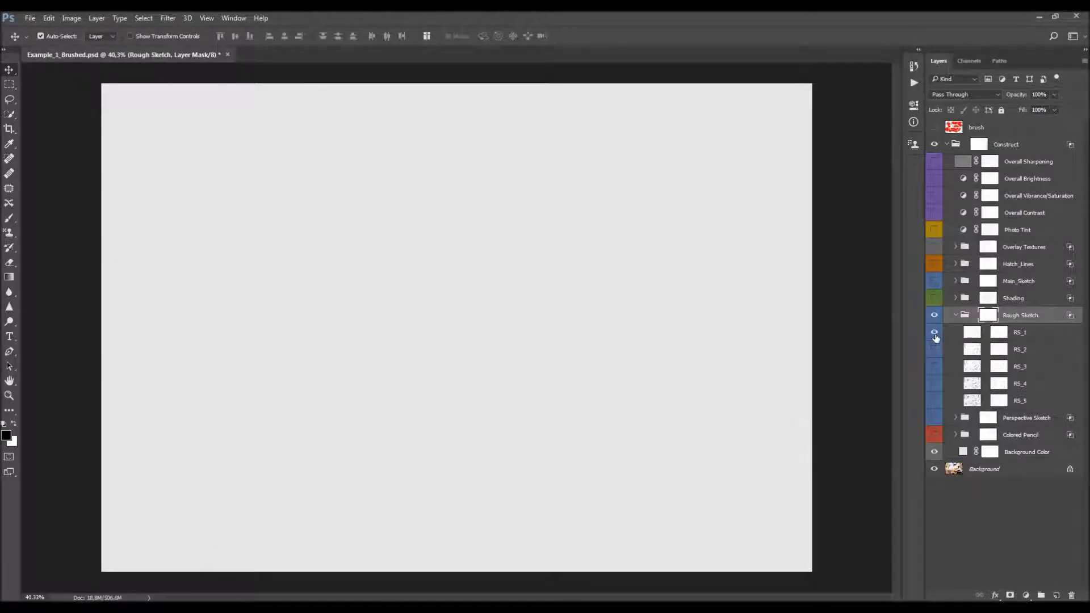
# Make layers RS_2 to RS_5 visible again and go through the individual Rough Sketch layers, ending on RS_1
pyautogui.moveTo(936, 339); pyautogui.dragTo(936, 401)
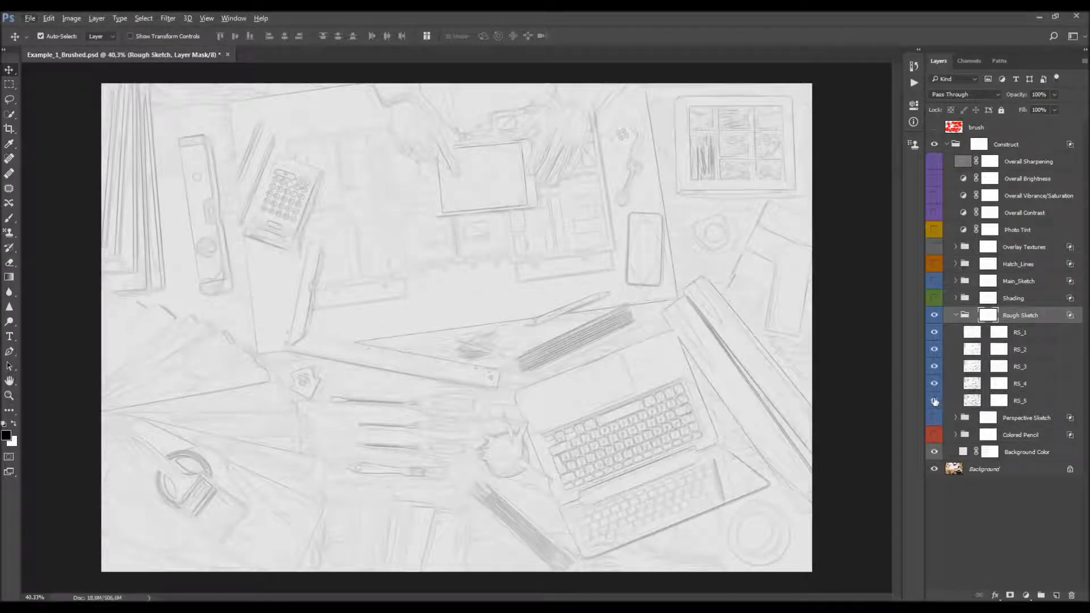
pyautogui.click(1028, 334)
pyautogui.click(1027, 351)
pyautogui.click(1028, 368)
pyautogui.click(1028, 385)
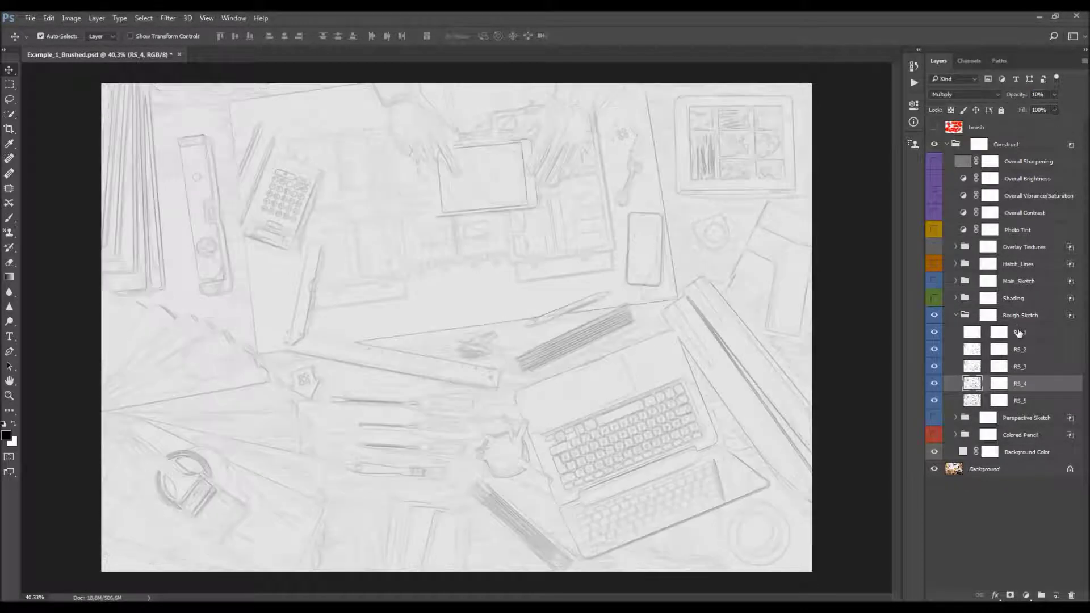
pyautogui.click(1020, 334)
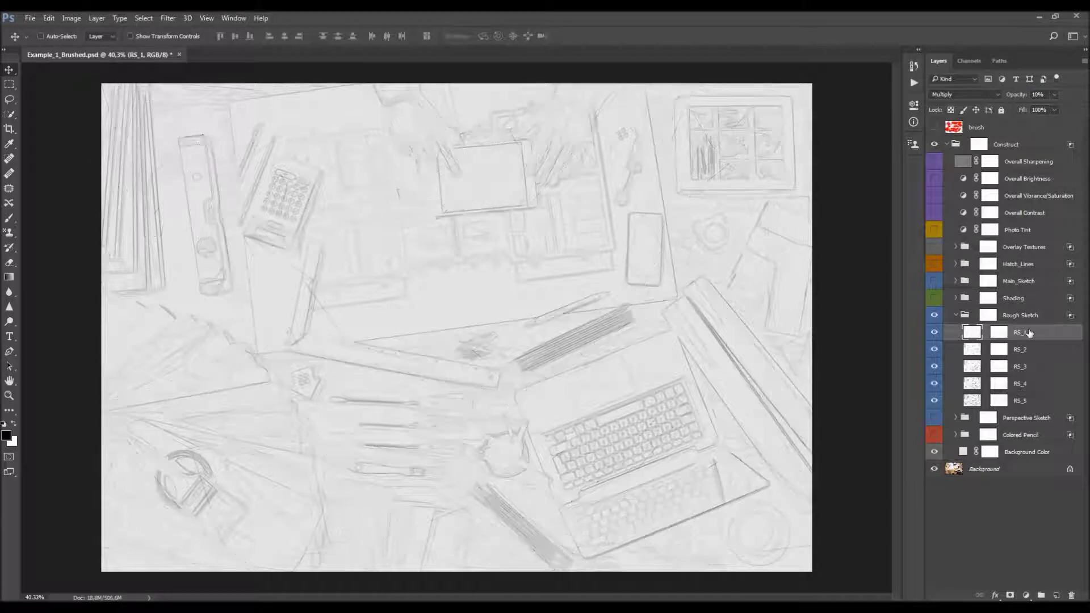
# Select the layer masks of RS_1, RS_2 and RS_4 in turn, and switch briefly to the Brush and back to the Move tool
pyautogui.click(1001, 334)
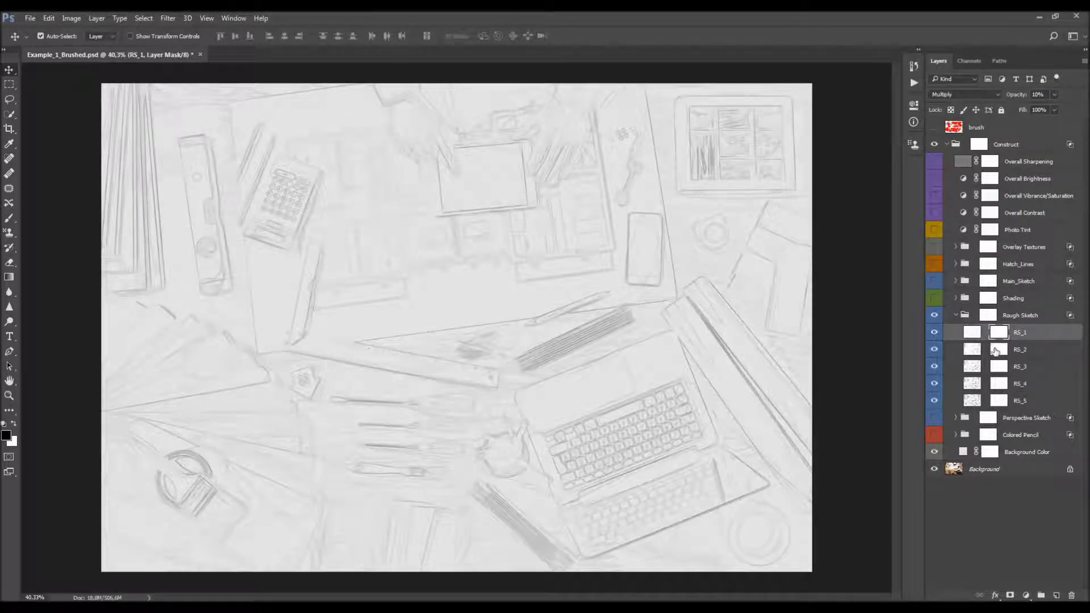
pyautogui.click(998, 349)
pyautogui.click(998, 383)
pyautogui.press('b')
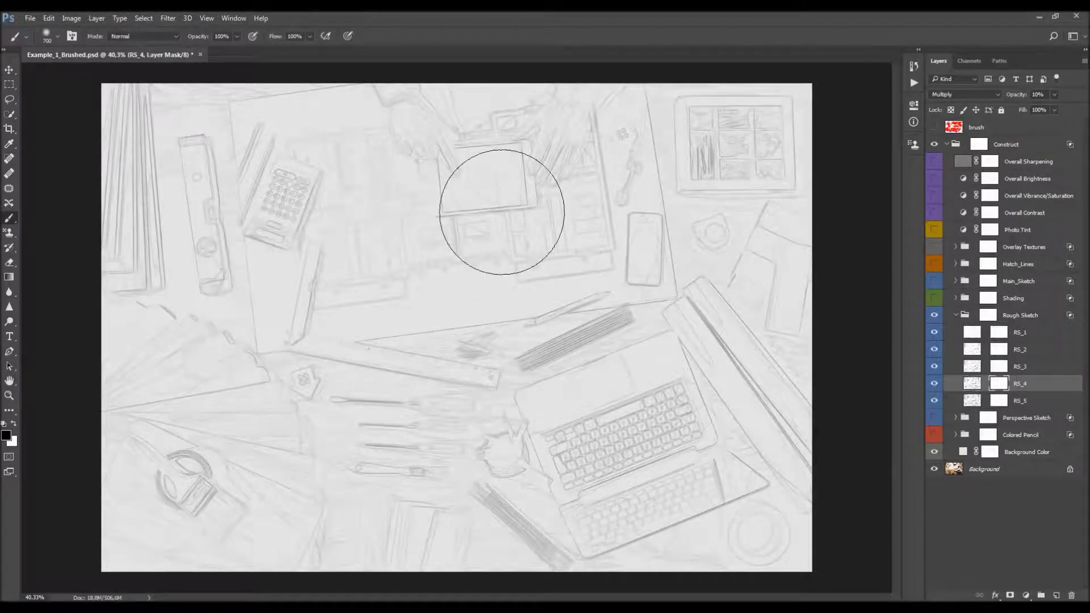
pyautogui.press('v')
# Collapse the Rough Sketch group and try lowering its opacity to 0%
pyautogui.click(959, 315)
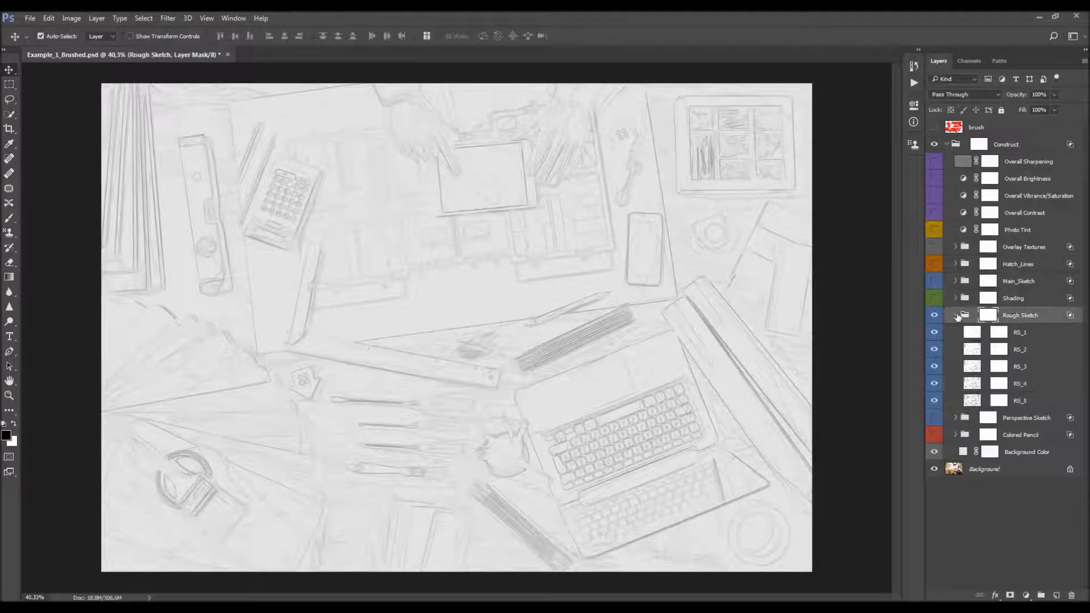
pyautogui.click(957, 315)
pyautogui.moveTo(1024, 96)
pyautogui.mouseDown()
pyautogui.moveTo(1010, 101)
pyautogui.moveTo(1020, 105)
pyautogui.mouseUp()
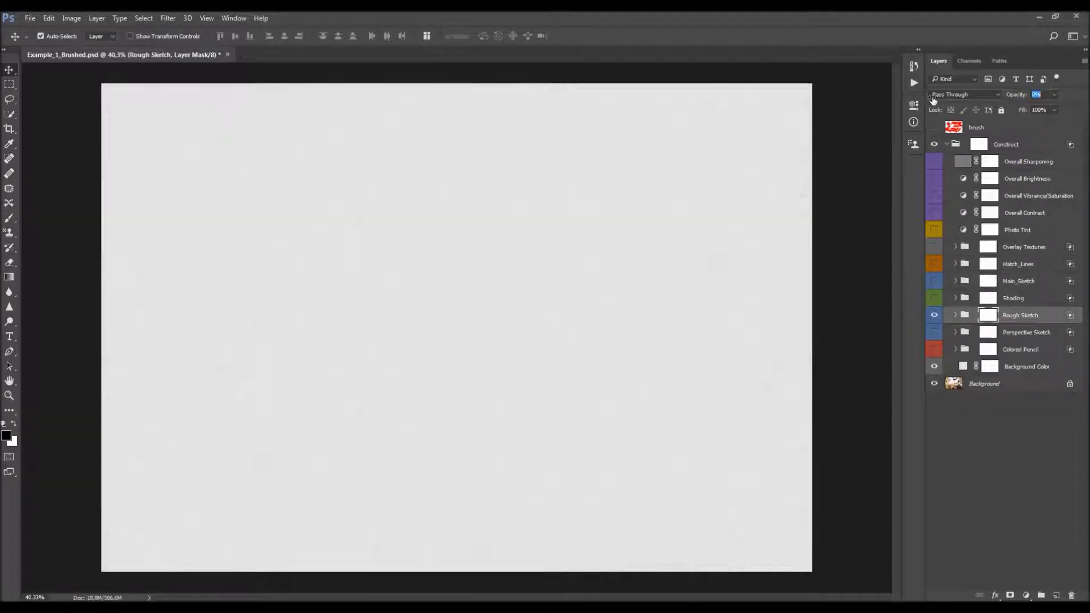
# Make the Main_Sketch group visible again and select the Rough Sketch group
pyautogui.click(949, 287)
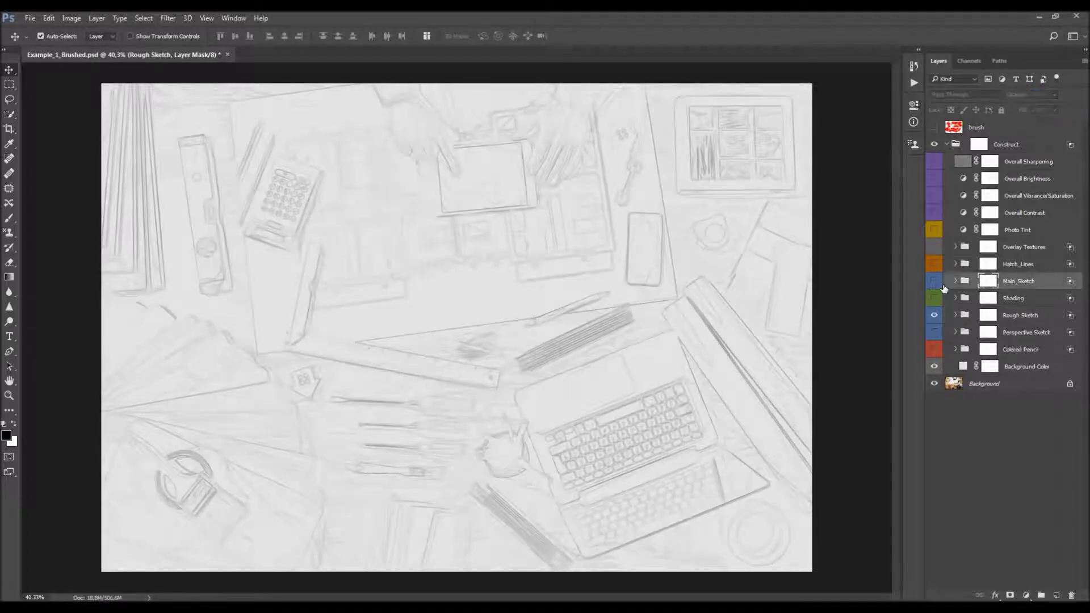
pyautogui.click(933, 281)
pyautogui.click(1016, 332)
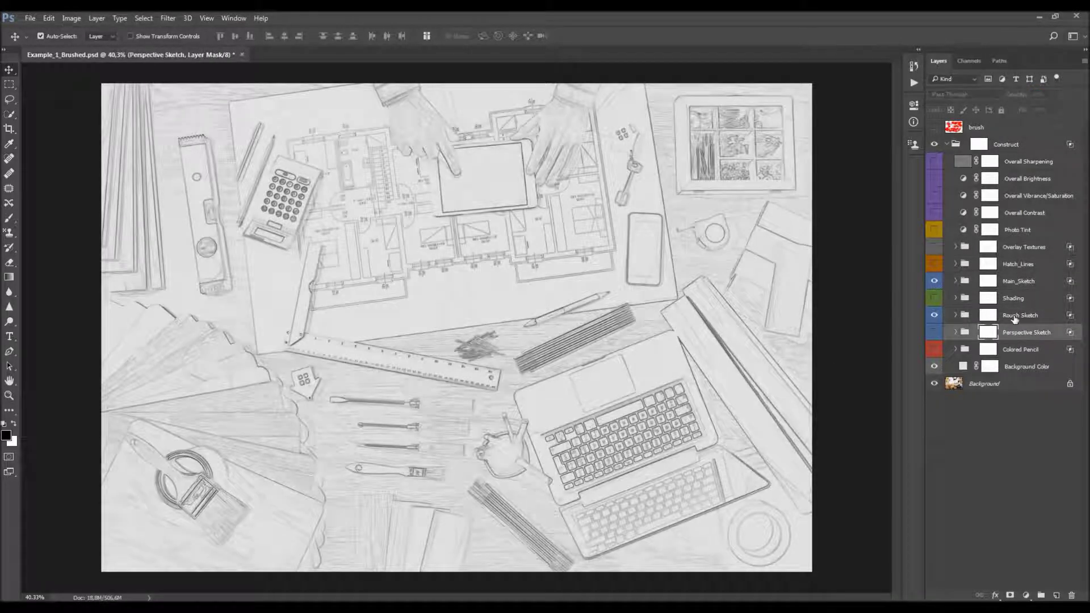
pyautogui.click(1014, 317)
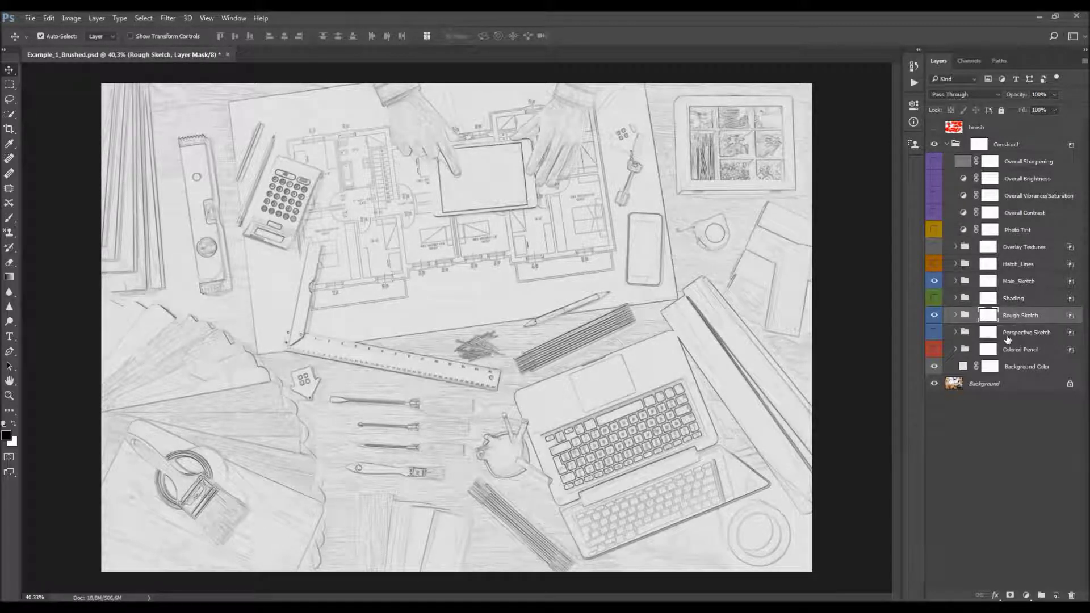
# Make the Perspective Sketch group visible and expand it
pyautogui.click(1024, 334)
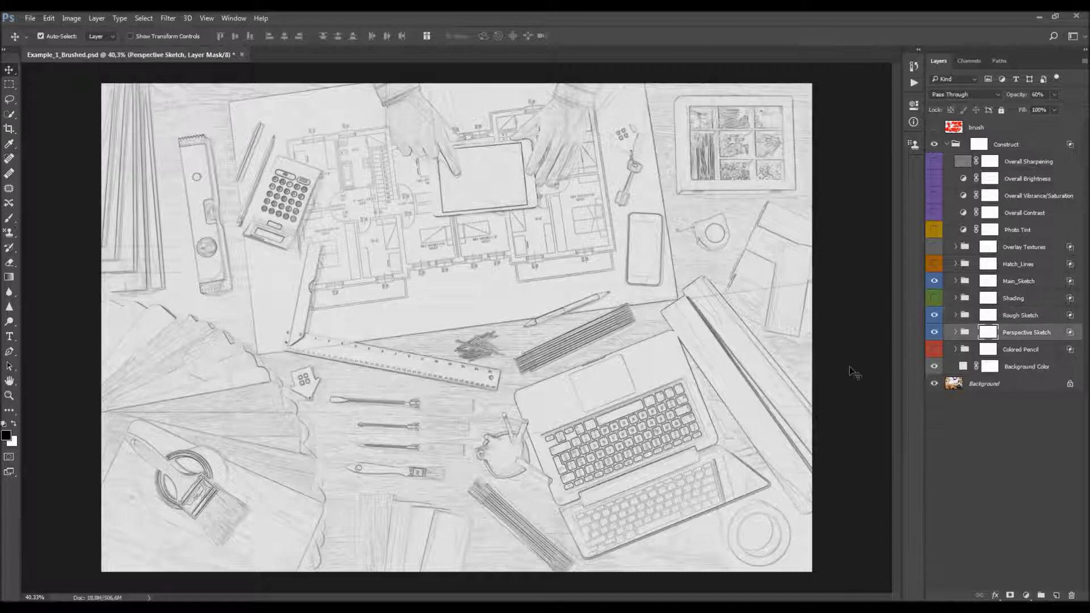
pyautogui.click(934, 332)
pyautogui.click(956, 332)
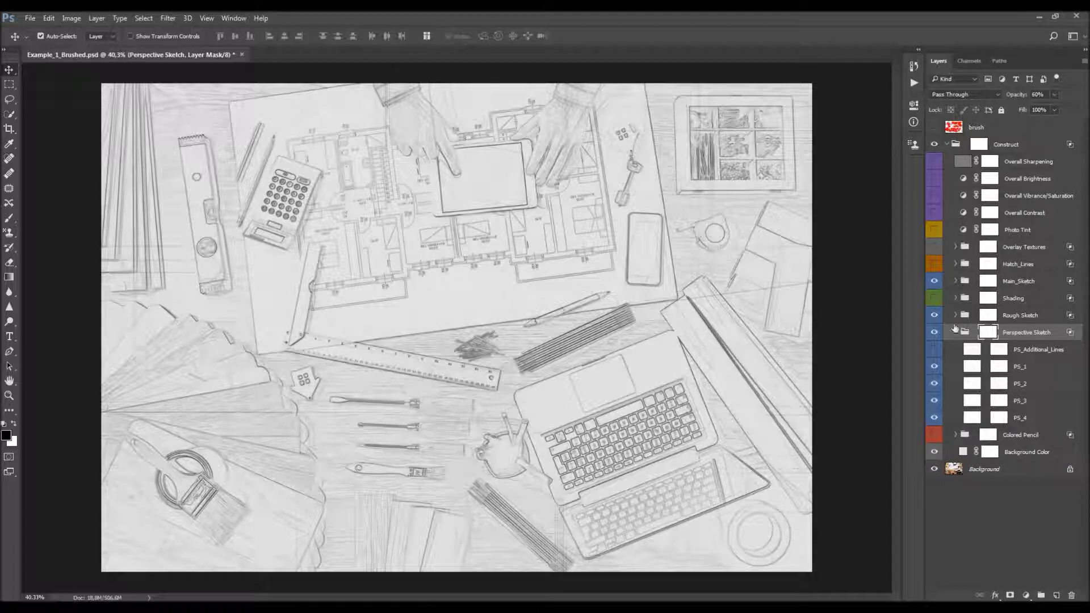
# Hide the Rough Sketch and Main_Sketch groups and isolate PS_1 among the Perspective Sketch layers
pyautogui.click(934, 315)
pyautogui.click(934, 281)
pyautogui.moveTo(934, 367); pyautogui.dragTo(933, 417)
pyautogui.click(933, 366)
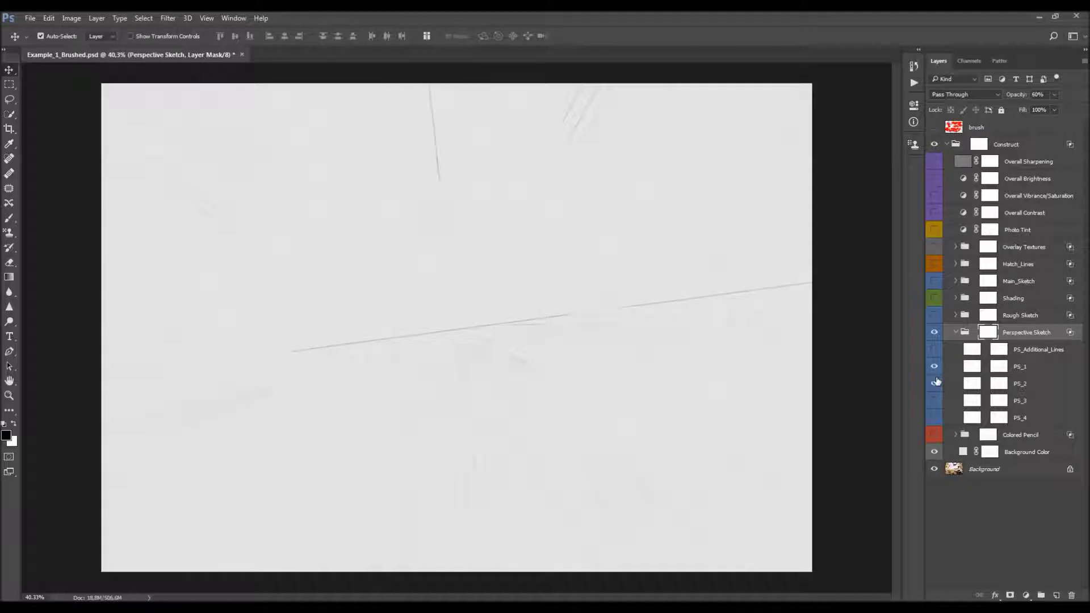
# Show layers PS_2 to PS_4 again and select PS_1 and then PS_3
pyautogui.click(934, 417)
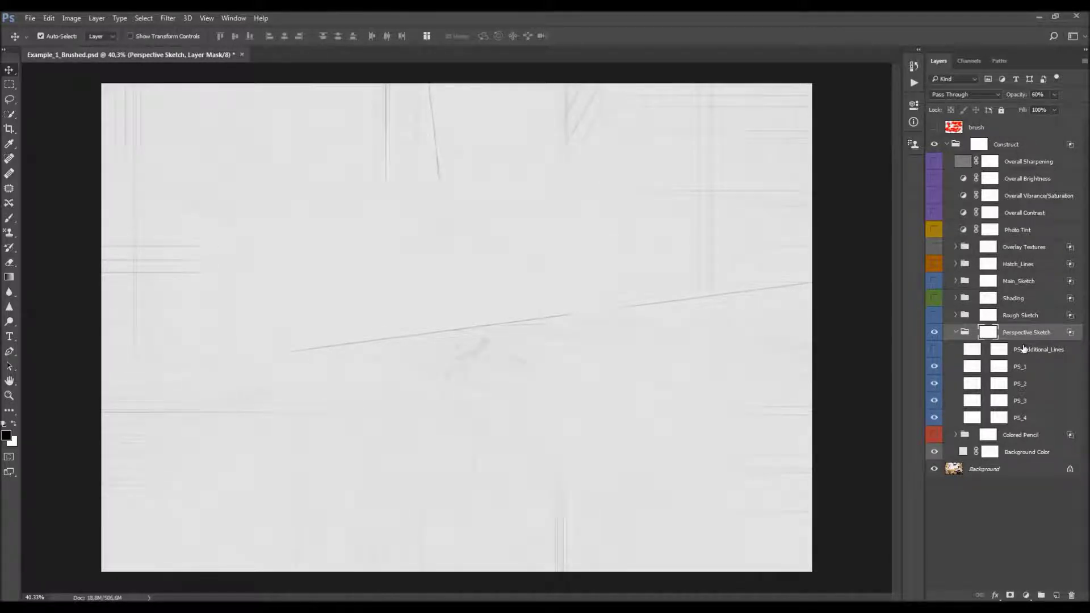
pyautogui.click(1031, 367)
pyautogui.click(1034, 401)
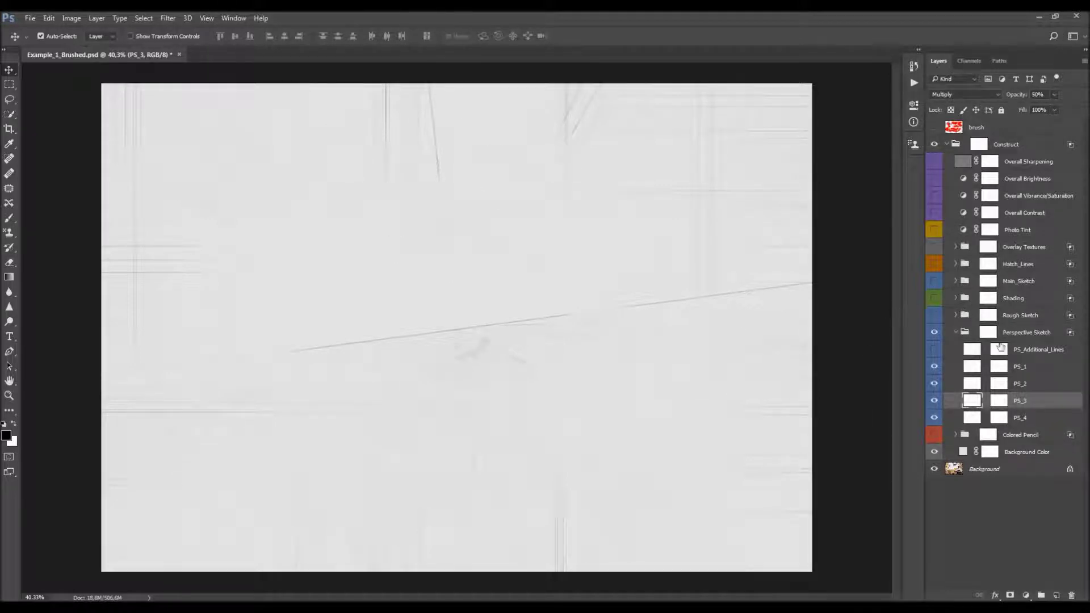
# Make the PS_Additional_Lines layer visible, try its opacity at 94% and undo the opacity change
pyautogui.click(1033, 353)
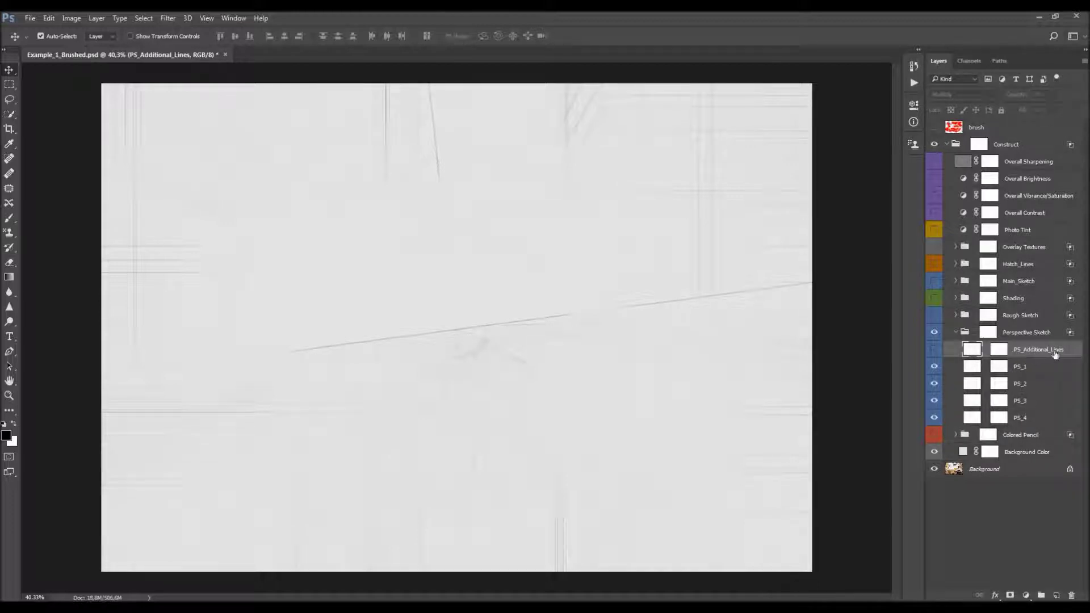
pyautogui.click(933, 351)
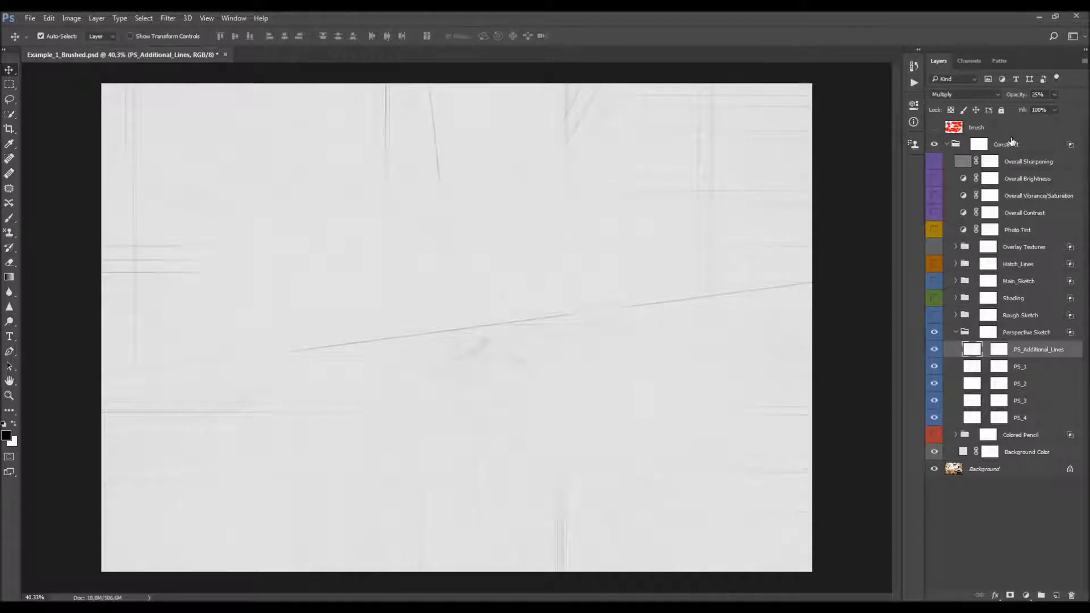
pyautogui.moveTo(1015, 96); pyautogui.dragTo(1049, 97)
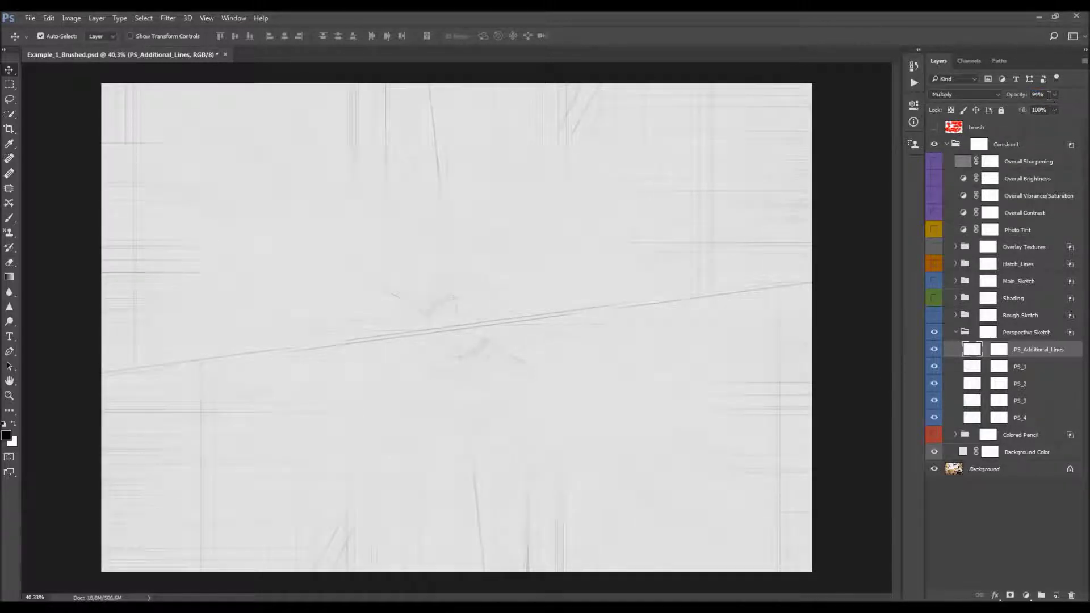
pyautogui.hotkey('ctrl', 'z')
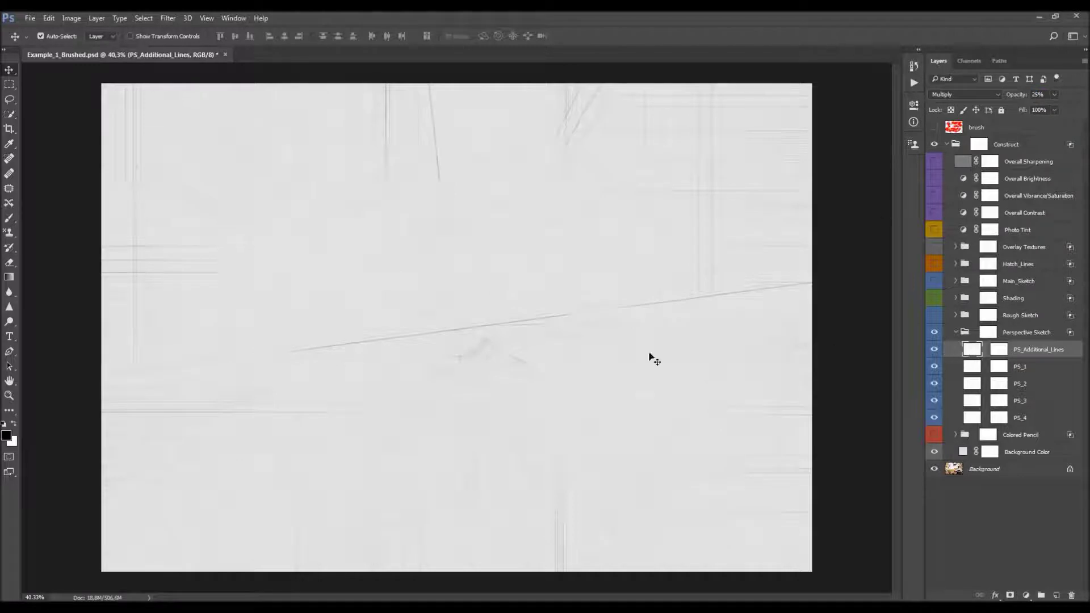
# Hide the PS_Additional_Lines layer again and select PS_1
pyautogui.moveTo(654, 359); pyautogui.dragTo(505, 264)
pyautogui.click(1031, 384)
pyautogui.click(933, 349)
pyautogui.moveTo(350, 331)
pyautogui.mouseDown()
pyautogui.moveTo(368, 197)
pyautogui.moveTo(306, 304)
pyautogui.moveTo(332, 324)
pyautogui.mouseUp()
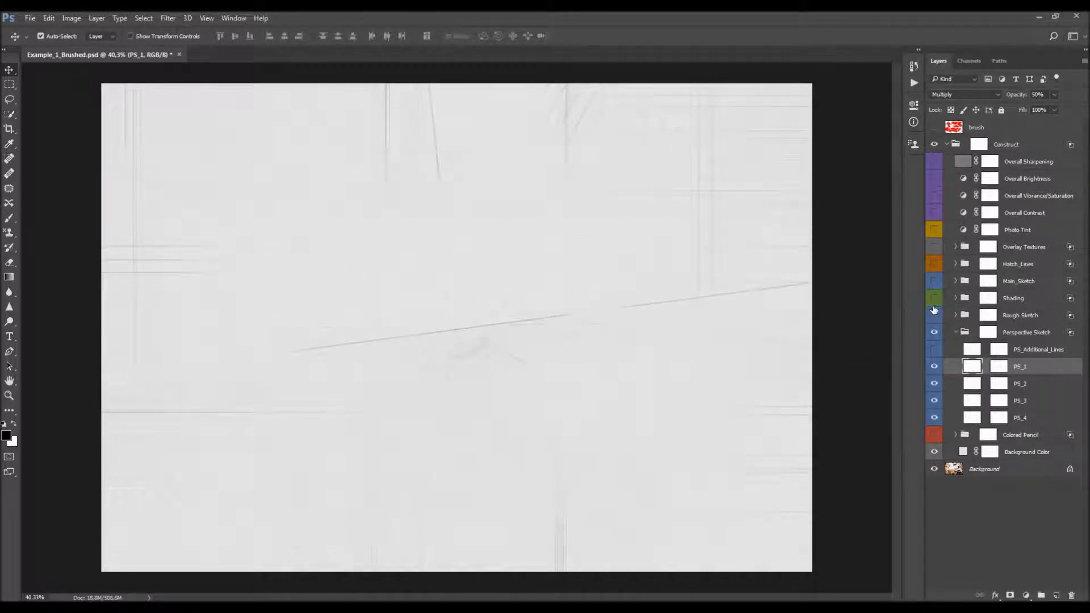
# Make the Rough Sketch and Main_Sketch groups visible again
pyautogui.click(988, 315)
pyautogui.click(934, 315)
pyautogui.click(934, 281)
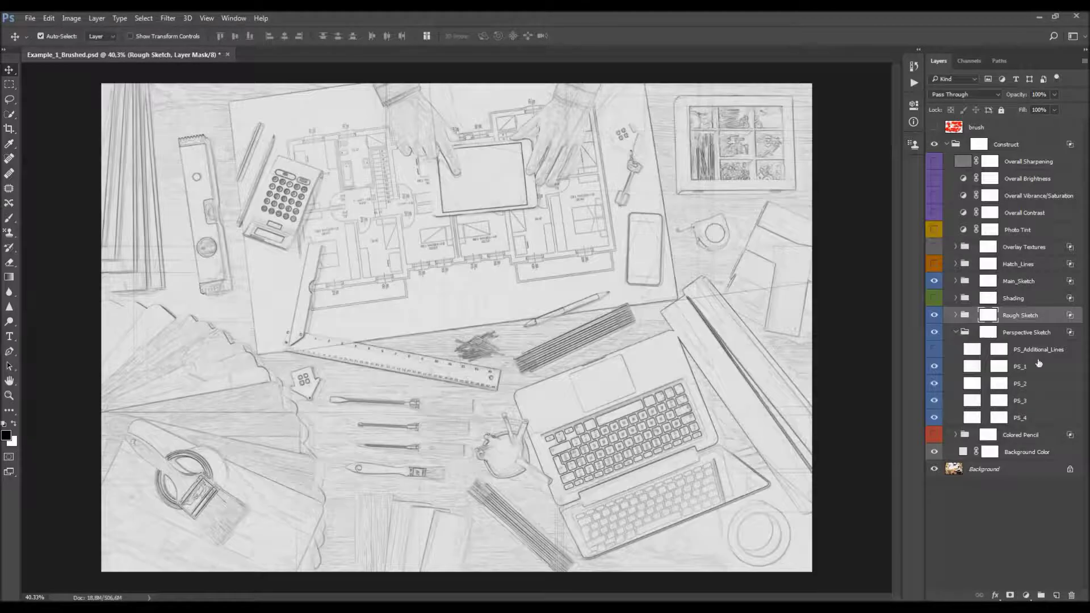
# Collapse the Perspective Sketch group and set its opacity to 80%
pyautogui.click(987, 332)
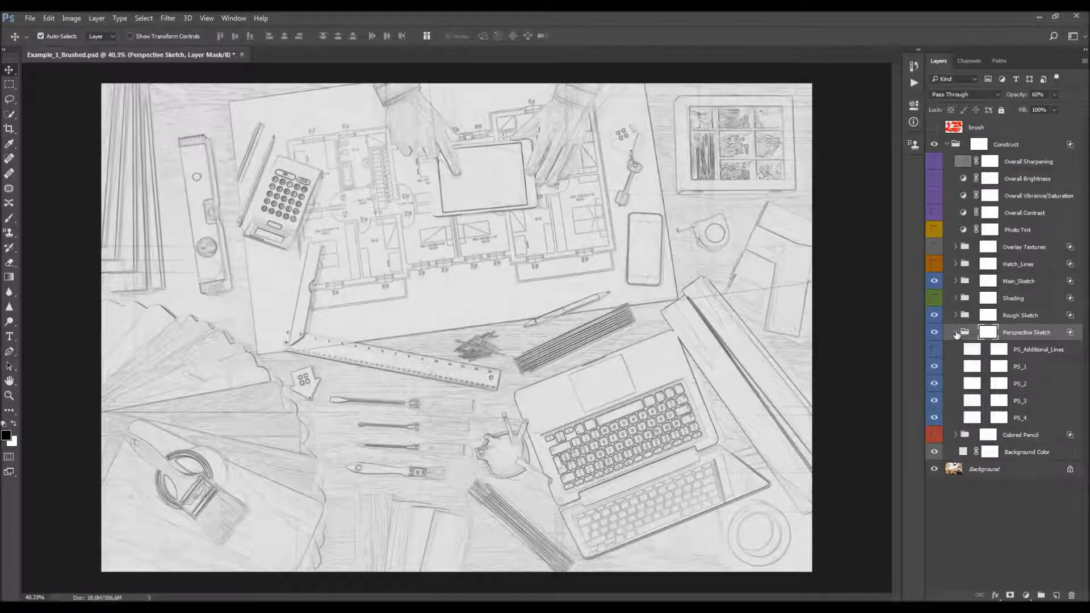
pyautogui.click(956, 333)
pyautogui.moveTo(1012, 98); pyautogui.dragTo(1019, 98)
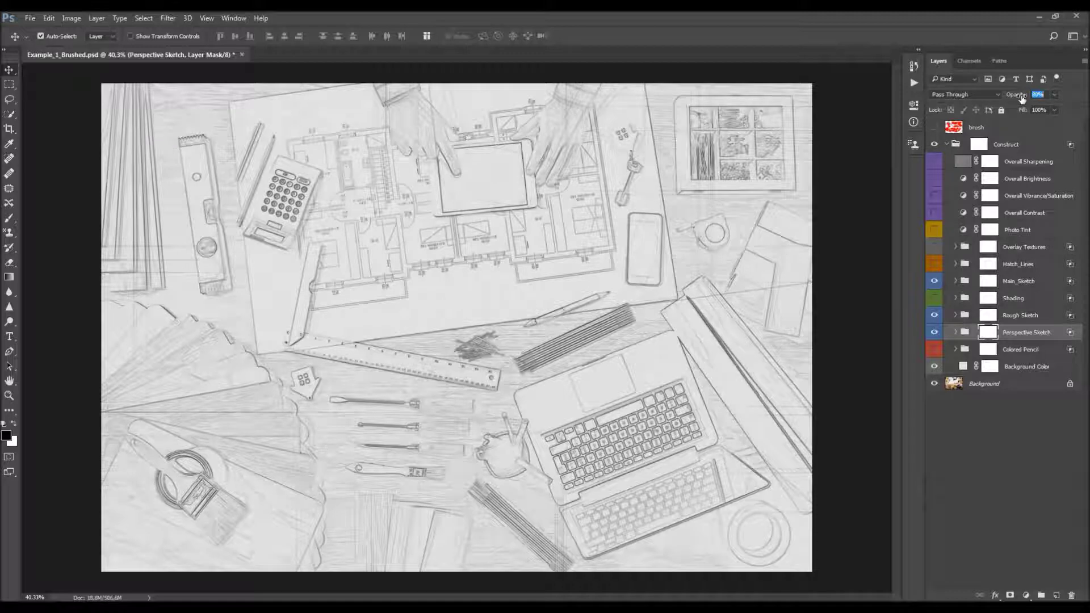
# Switch the Perspective Sketch group's visibility off and on twice to compare the drawing with and without it
pyautogui.click(934, 332)
pyautogui.click(934, 333)
pyautogui.click(933, 335)
pyautogui.click(933, 335)
# Make the Shading group visible, comparing the drawing with and without it, and expand the group
pyautogui.click(1031, 302)
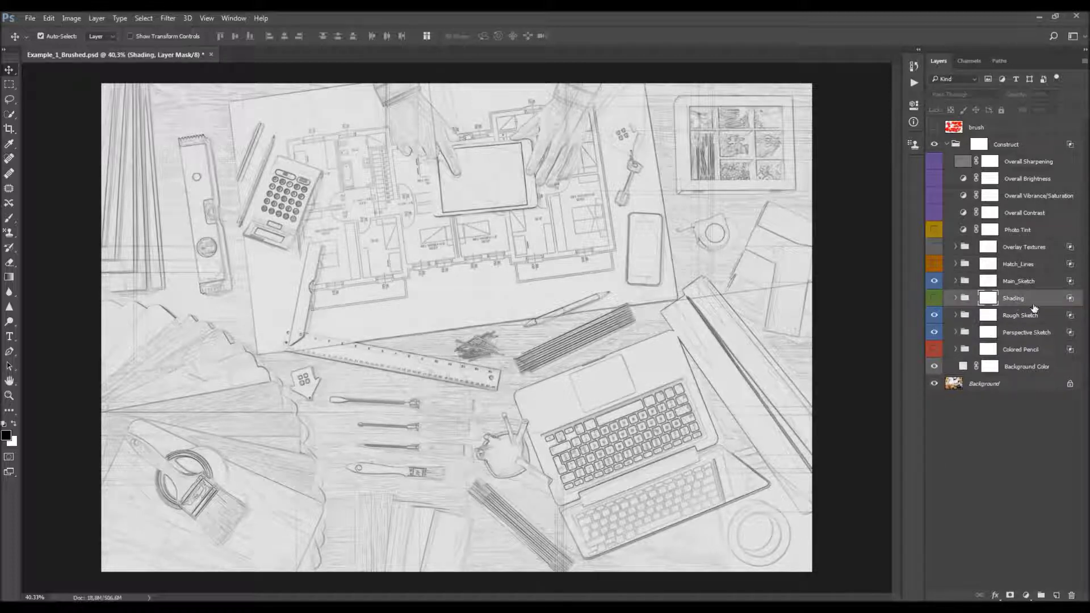
pyautogui.click(935, 299)
pyautogui.click(935, 299)
pyautogui.click(935, 300)
pyautogui.click(935, 299)
pyautogui.click(935, 299)
pyautogui.click(955, 299)
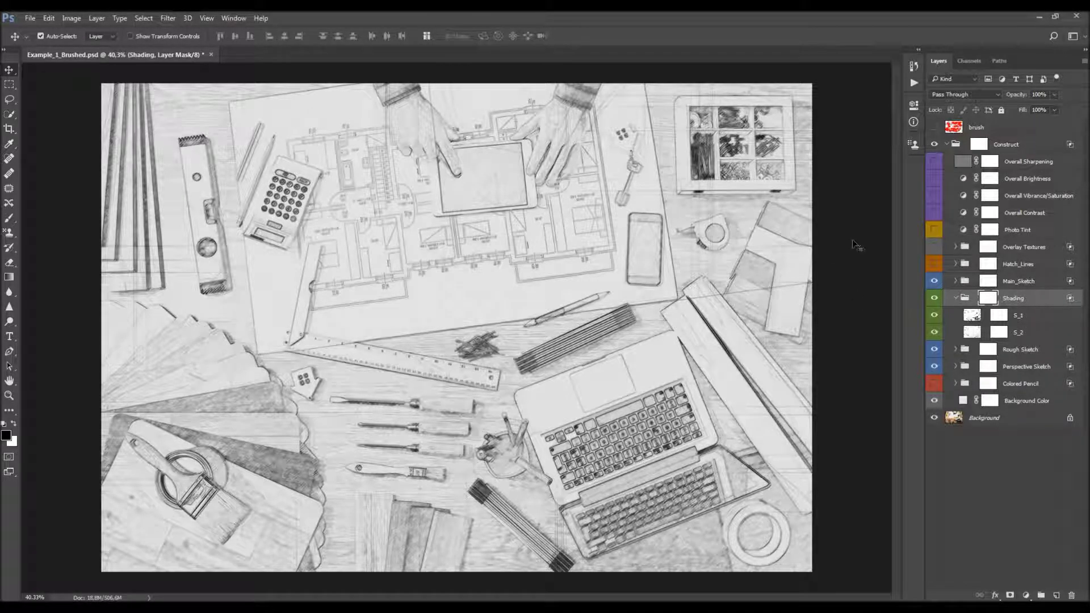
# Hide shading layers S_1 and S_2 and show them one after the other to compare their effect
pyautogui.click(1022, 321)
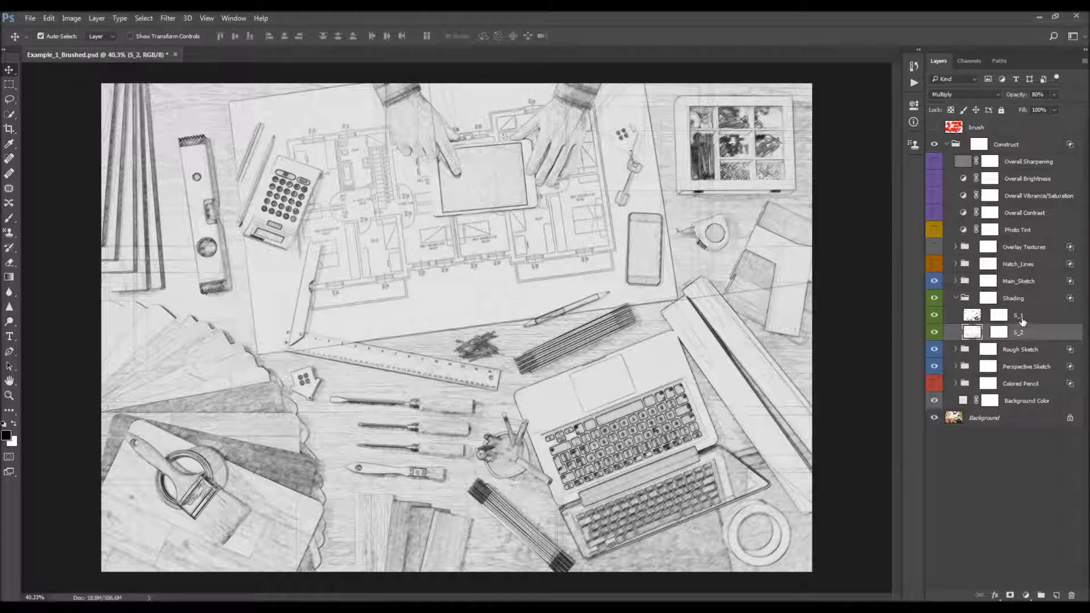
pyautogui.click(935, 321)
pyautogui.click(935, 331)
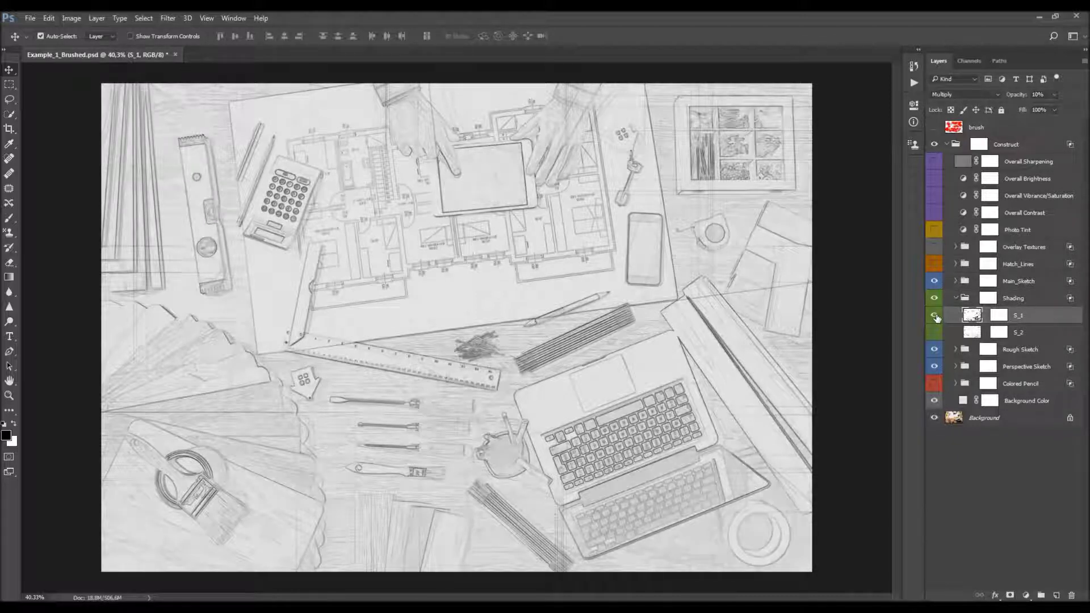
pyautogui.click(935, 315)
pyautogui.click(934, 333)
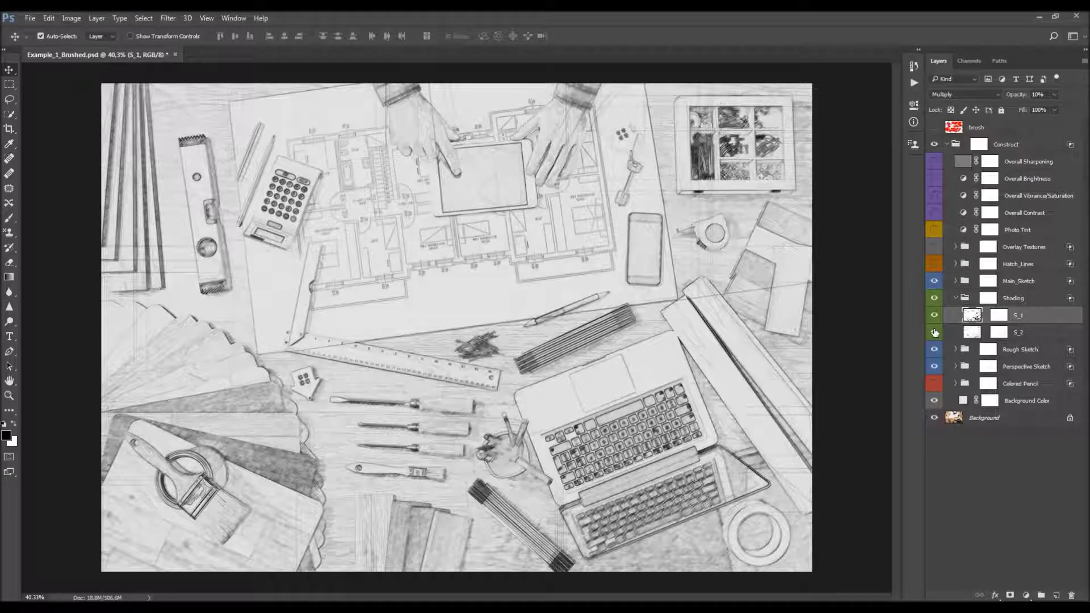
# Set the opacity of layer S_2 to 90% and compare the drawing with and without it
pyautogui.click(1037, 333)
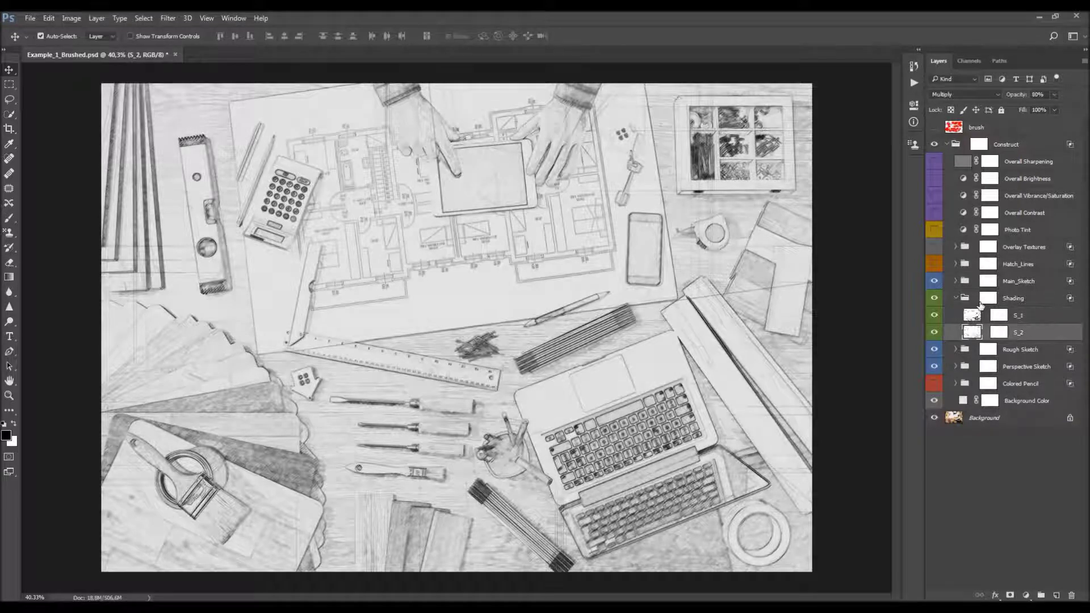
pyautogui.moveTo(1015, 97); pyautogui.dragTo(1022, 97)
pyautogui.click(934, 332)
pyautogui.click(934, 332)
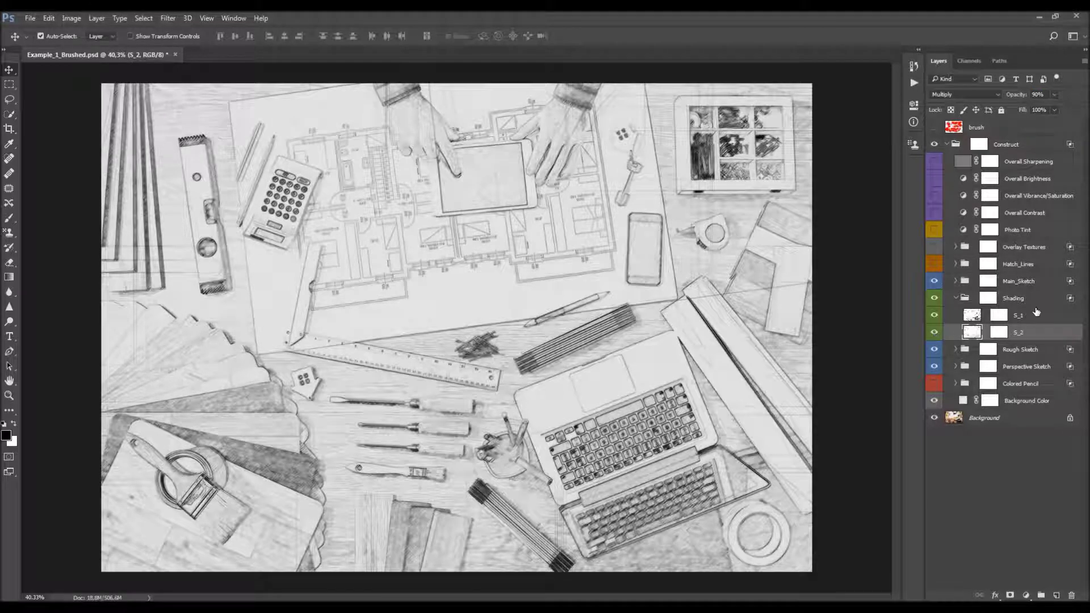
# Collapse the Shading group, then make the Hatch_Lines group visible and expand it
pyautogui.click(956, 298)
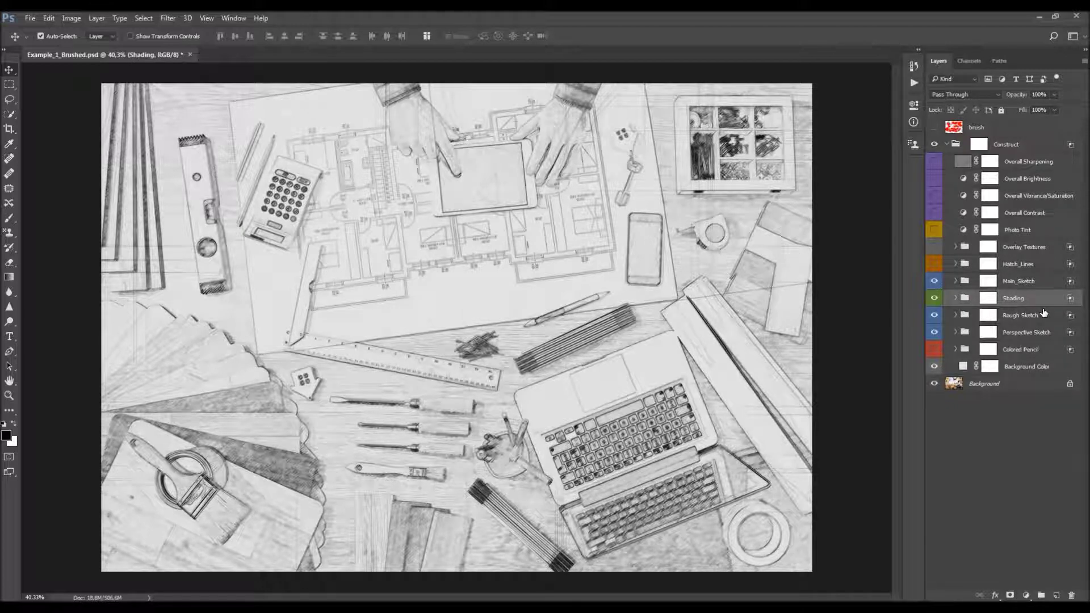
pyautogui.click(989, 264)
pyautogui.click(934, 264)
pyautogui.click(955, 263)
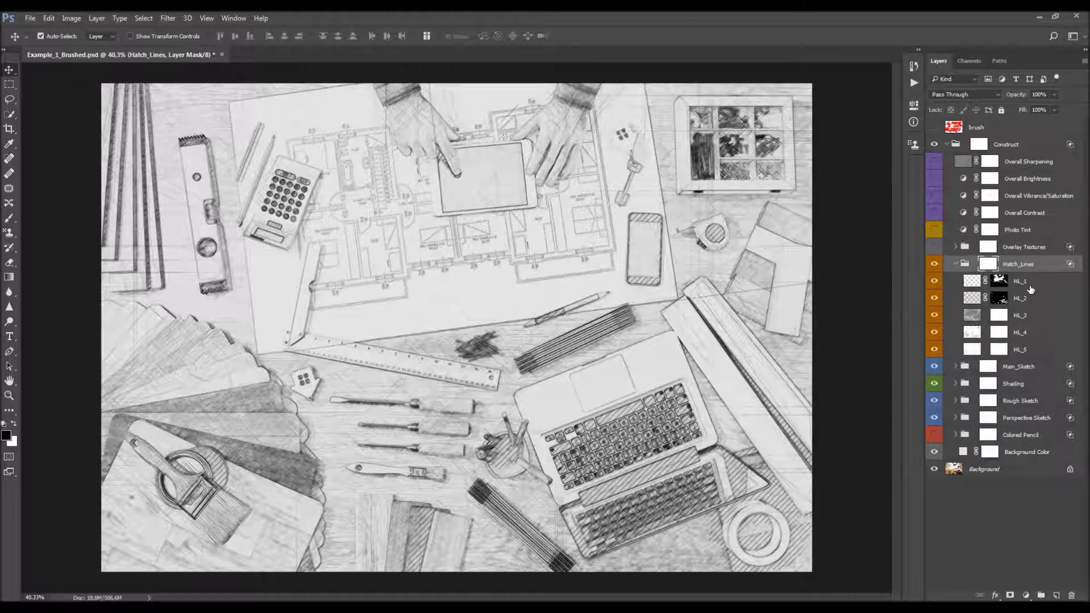
# Hide hatch layers HL_2 to HL_5 so that only HL_1 is shown, and select HL_1
pyautogui.moveTo(935, 298); pyautogui.dragTo(936, 352)
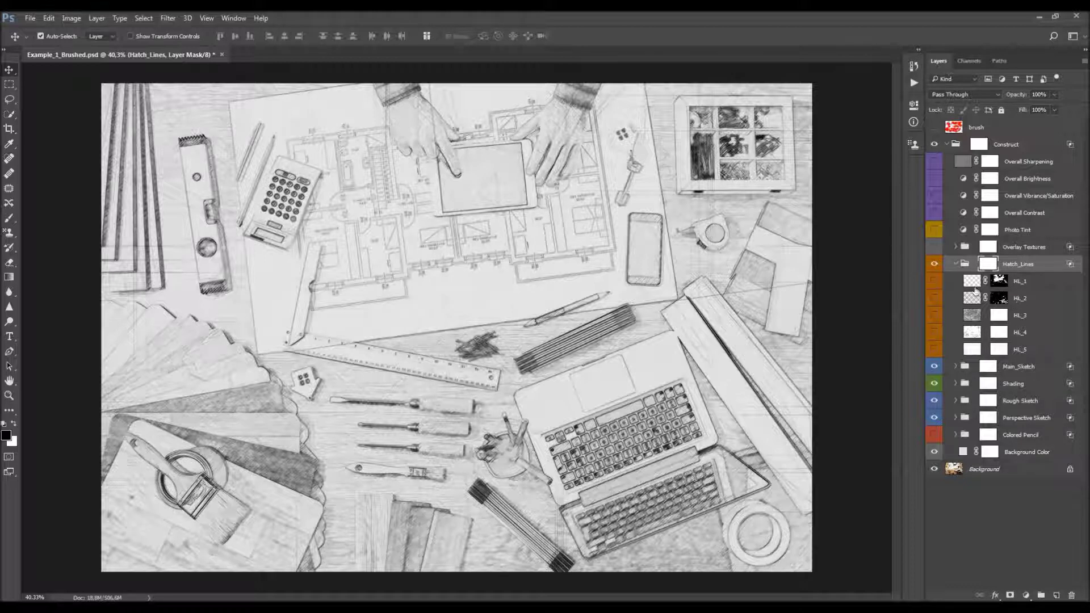
pyautogui.click(947, 282)
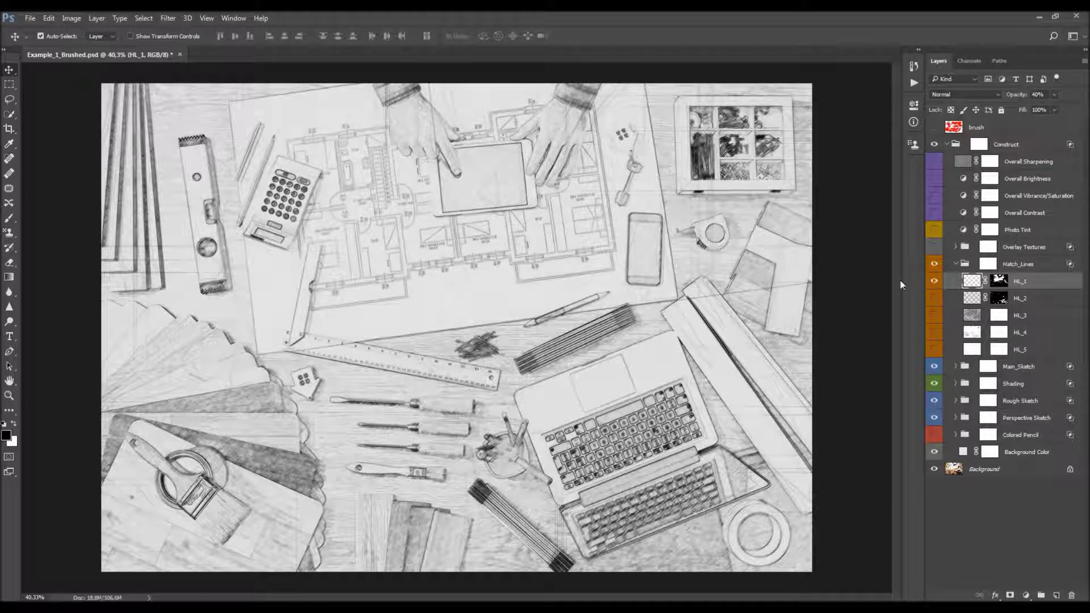
pyautogui.scroll(1, 486, 249)
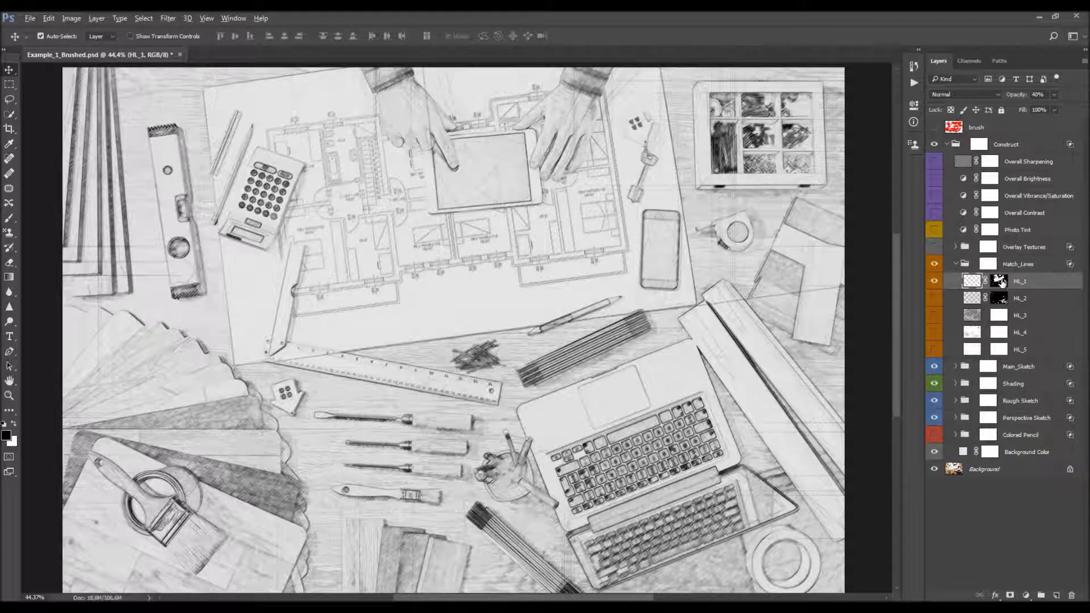
# View the layer masks of hatch layers HL_1 and HL_2 on their own, returning to the drawing after each
pyautogui.keyDown('alt'); pyautogui.click(1000, 280); pyautogui.keyUp('alt')
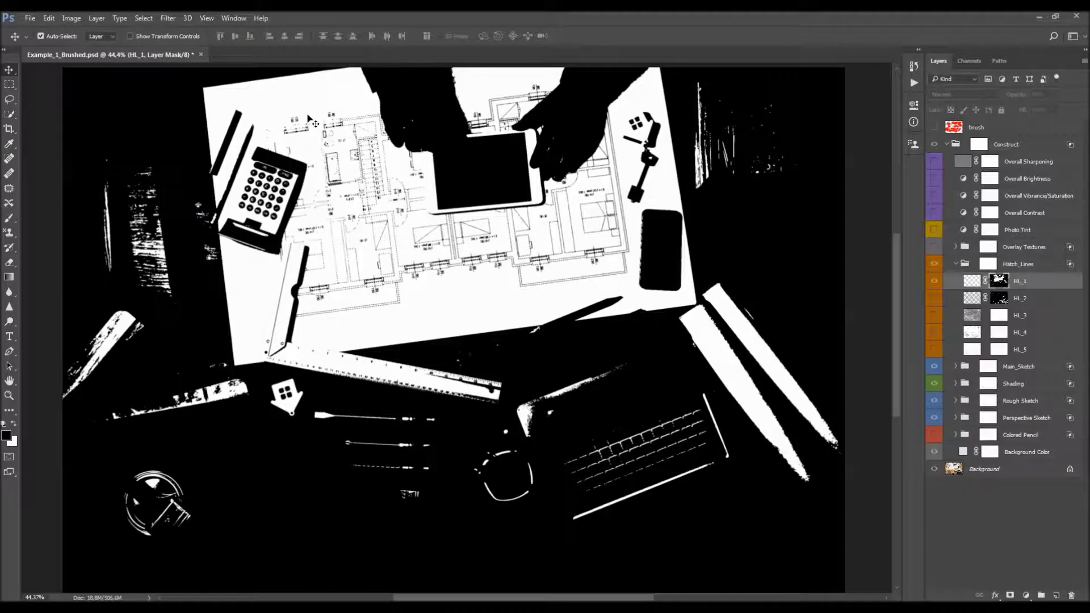
pyautogui.moveTo(362, 168); pyautogui.dragTo(376, 176)
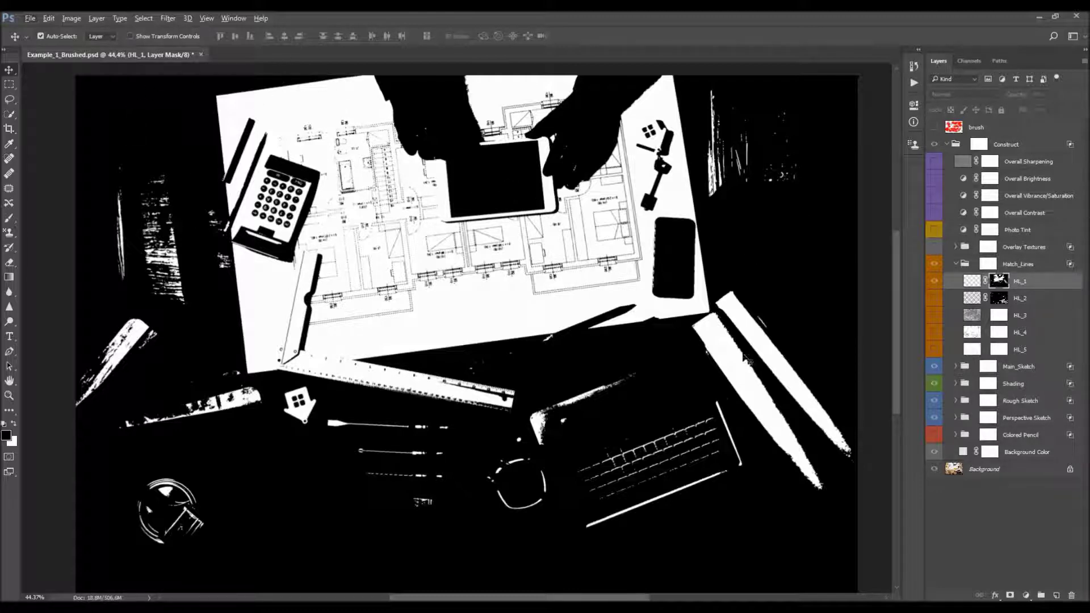
pyautogui.keyDown('alt'); pyautogui.click(998, 280); pyautogui.keyUp('alt')
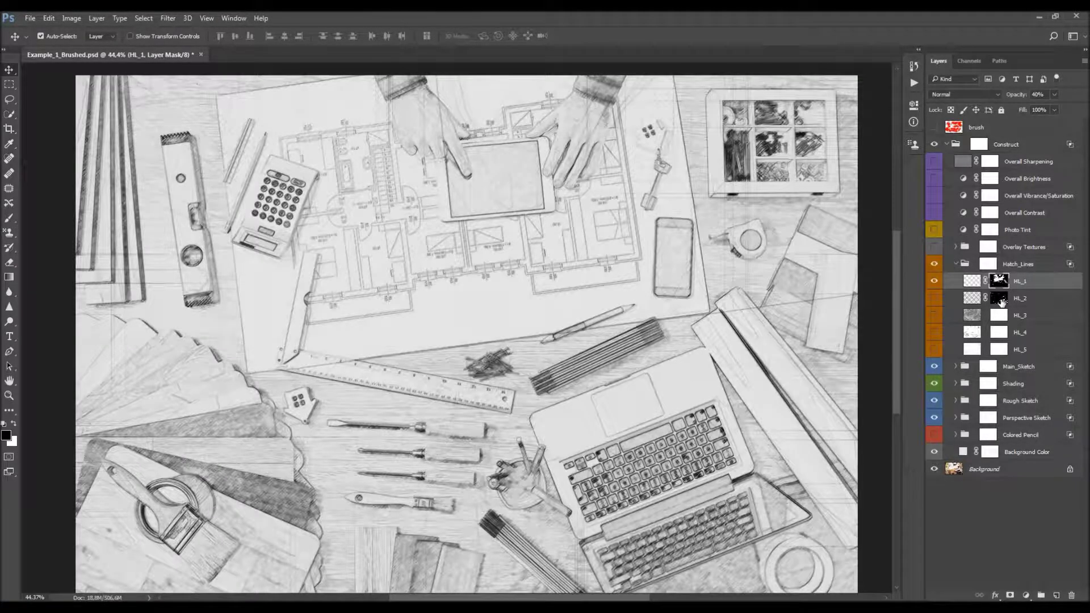
pyautogui.keyDown('alt'); pyautogui.click(1001, 299); pyautogui.keyUp('alt')
pyautogui.keyDown('alt'); pyautogui.click(1002, 300); pyautogui.keyUp('alt')
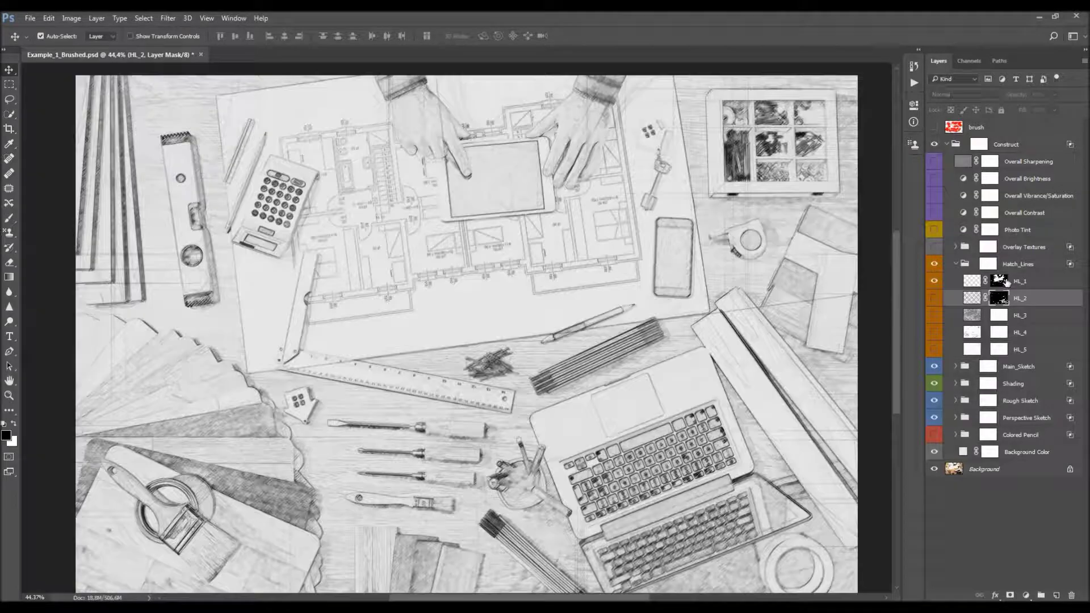
# Make hatch layer HL_2 visible, compare the drawing with and without it, and inspect its mask on its own
pyautogui.click(934, 298)
pyautogui.click(934, 298)
pyautogui.click(935, 298)
pyautogui.click(934, 298)
pyautogui.click(935, 298)
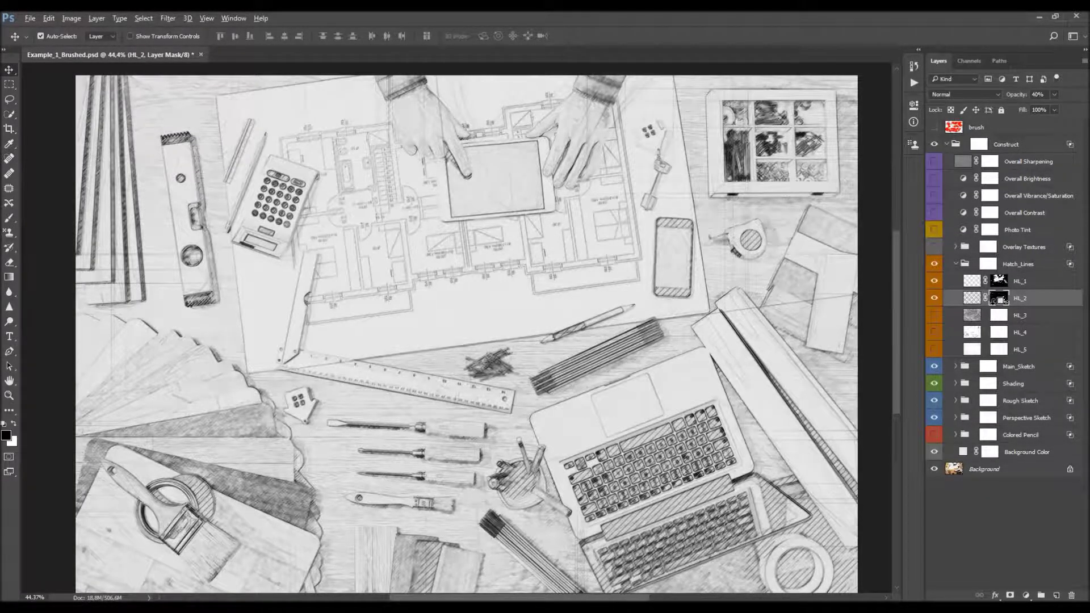
pyautogui.keyDown('alt'); pyautogui.click(999, 299); pyautogui.keyUp('alt')
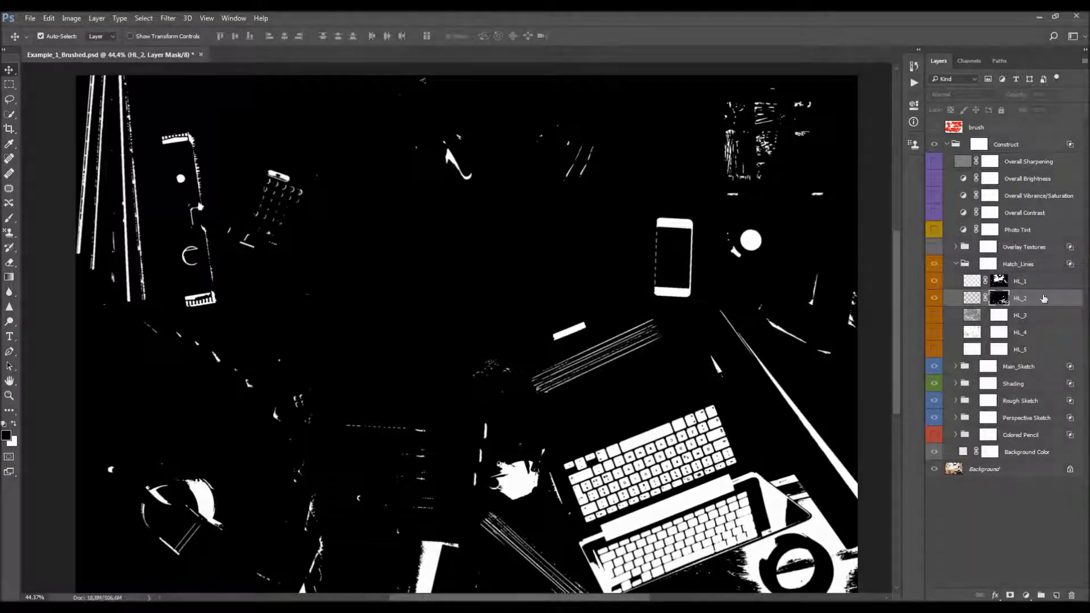
pyautogui.keyDown('alt'); pyautogui.click(1004, 299); pyautogui.keyUp('alt')
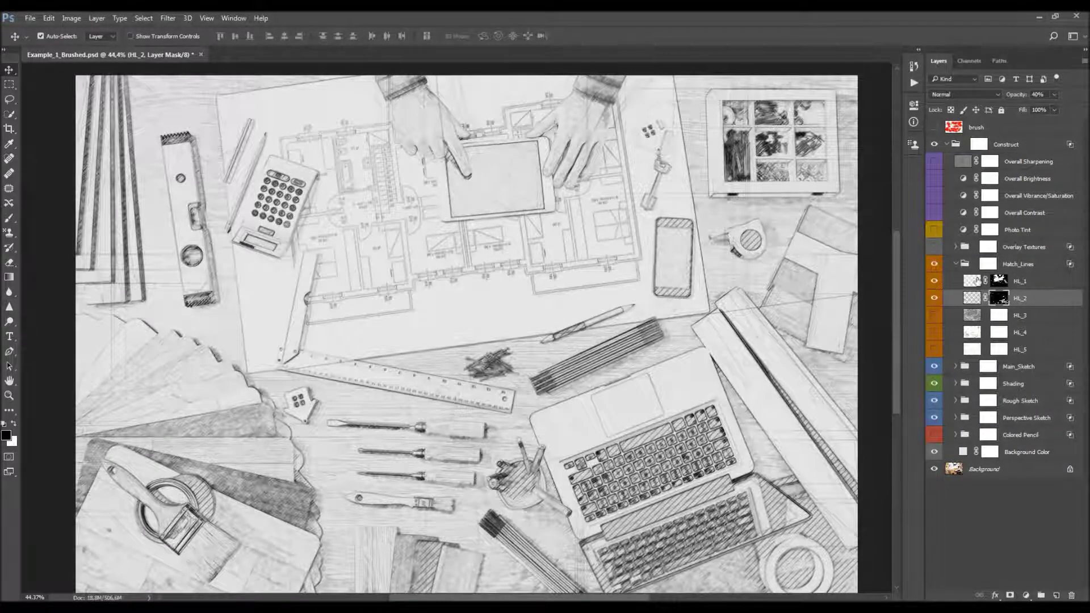
# Select hatch layers HL_1 and HL_2 together and raise their shared opacity
pyautogui.click(1020, 281)
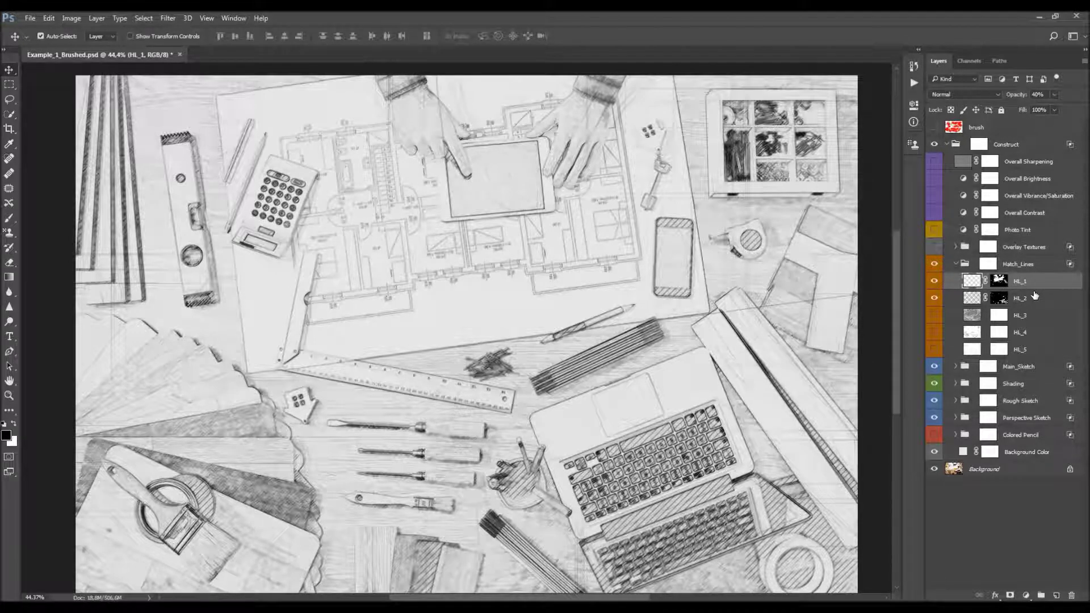
pyautogui.press('ctrl')
pyautogui.keyDown('ctrl'); pyautogui.click(1033, 299); pyautogui.keyUp('ctrl')
pyautogui.moveTo(1013, 96); pyautogui.dragTo(1019, 97)
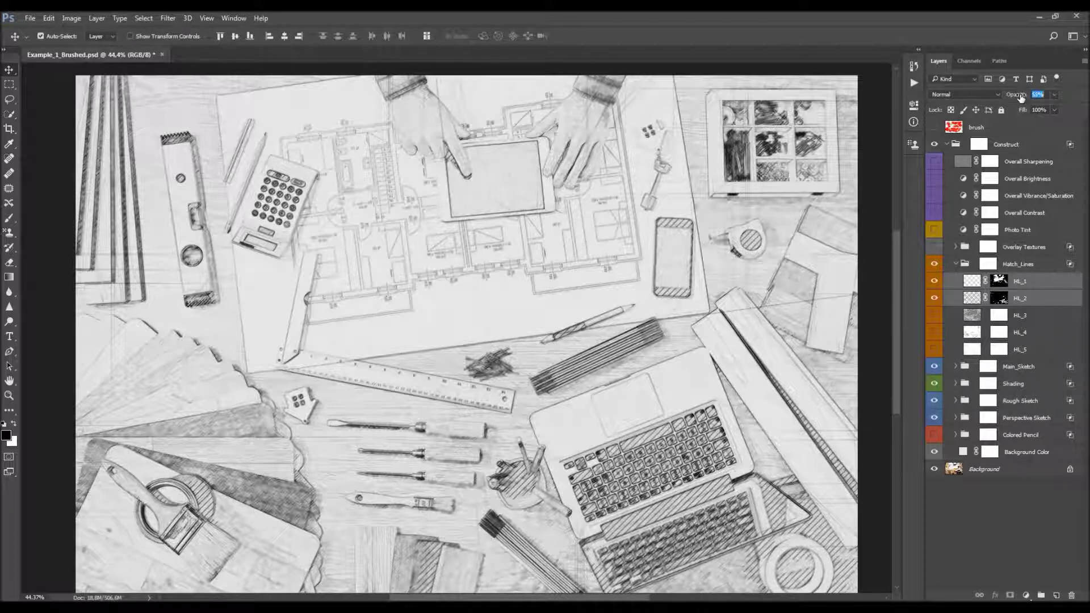
pyautogui.moveTo(1020, 98); pyautogui.dragTo(1022, 98)
# Make hatch layer HL_3 visible, adjust its opacity to 10%, and compare the drawing with and without it
pyautogui.click(1022, 316)
pyautogui.click(934, 315)
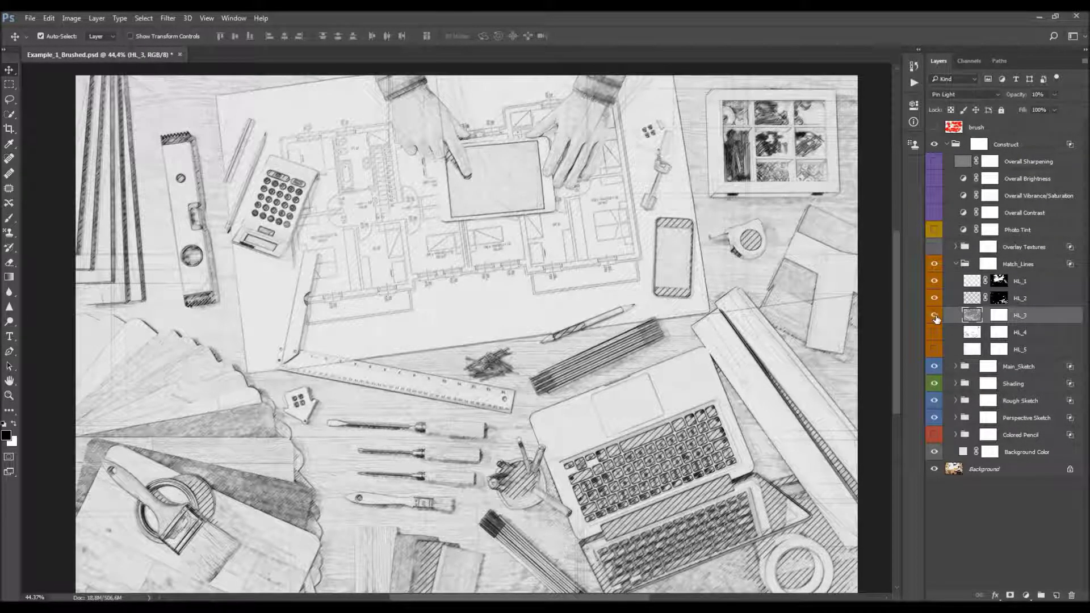
pyautogui.moveTo(1009, 94)
pyautogui.mouseDown()
pyautogui.moveTo(1042, 94)
pyautogui.moveTo(770, 115)
pyautogui.moveTo(830, 117)
pyautogui.moveTo(815, 116)
pyautogui.mouseUp()
pyautogui.moveTo(1027, 131); pyautogui.dragTo(847, 134)
pyautogui.click(934, 316)
pyautogui.click(935, 317)
# Make hatch layers HL_4 and HL_5 visible
pyautogui.click(1028, 334)
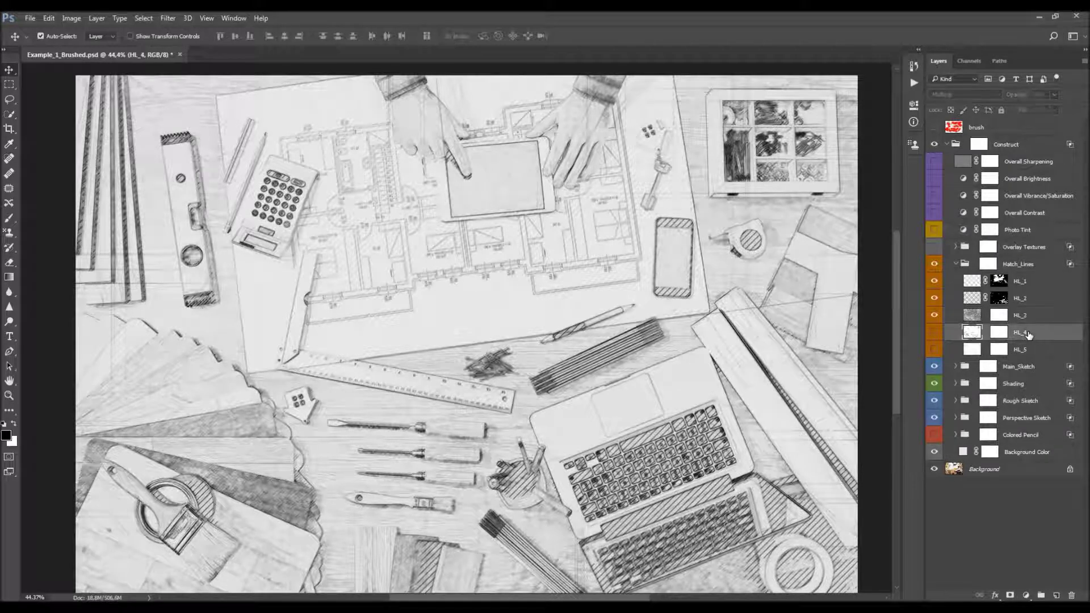
pyautogui.click(934, 332)
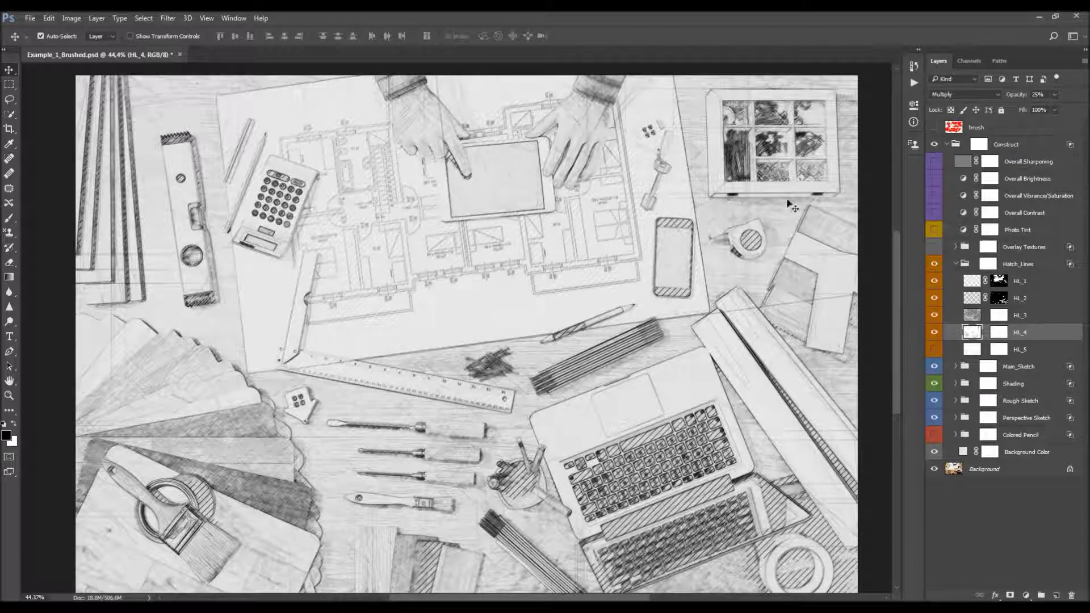
pyautogui.click(934, 349)
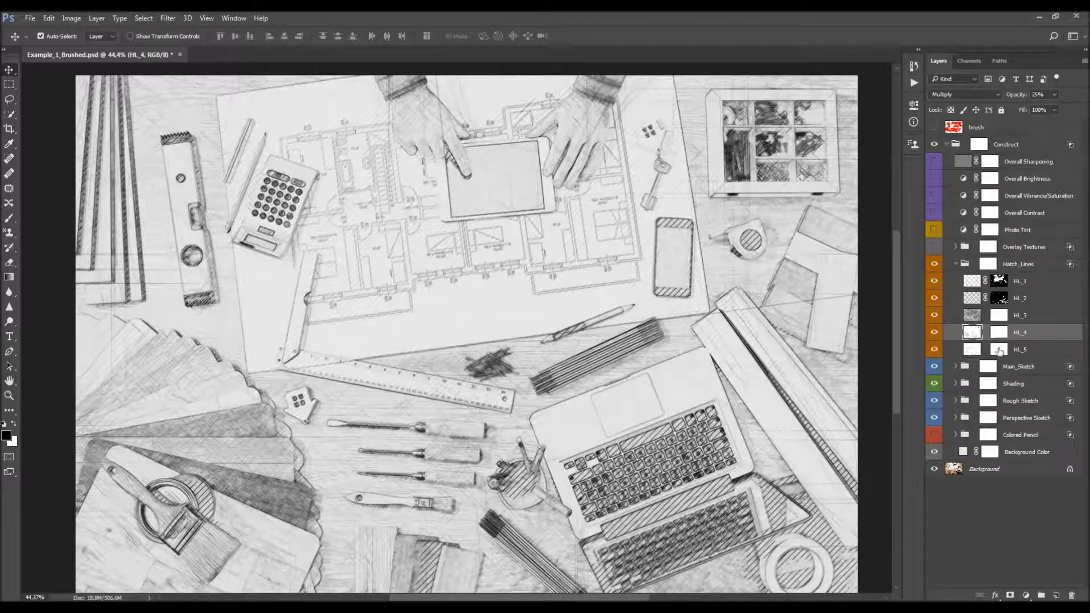
# Adjust the opacity of hatch layer HL_4, and set the opacity of HL_5 to 35%
pyautogui.click(998, 350)
pyautogui.click(1043, 335)
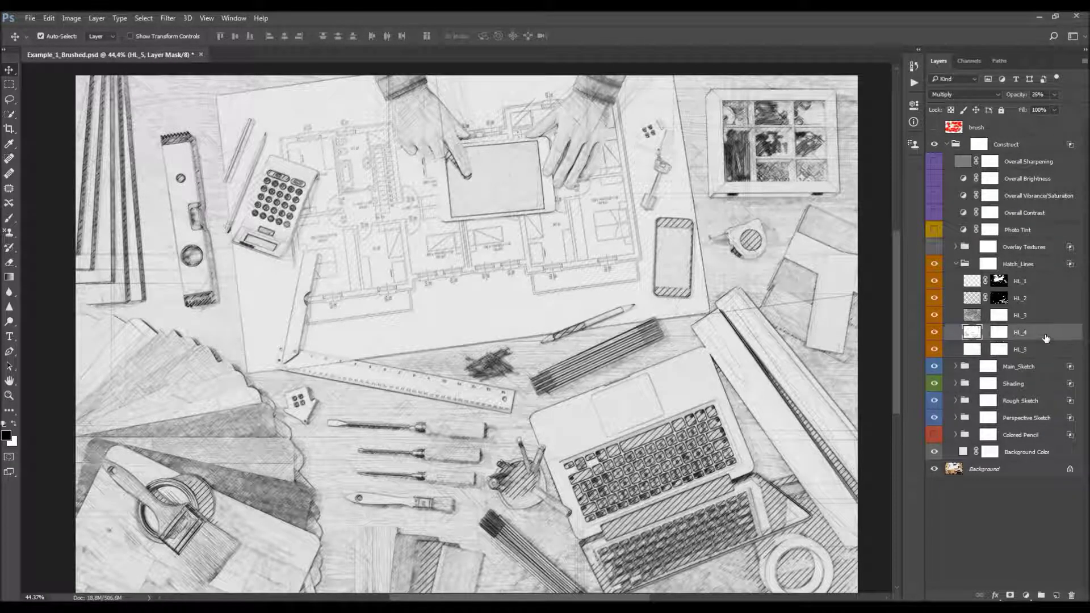
pyautogui.moveTo(1016, 99); pyautogui.dragTo(1014, 98)
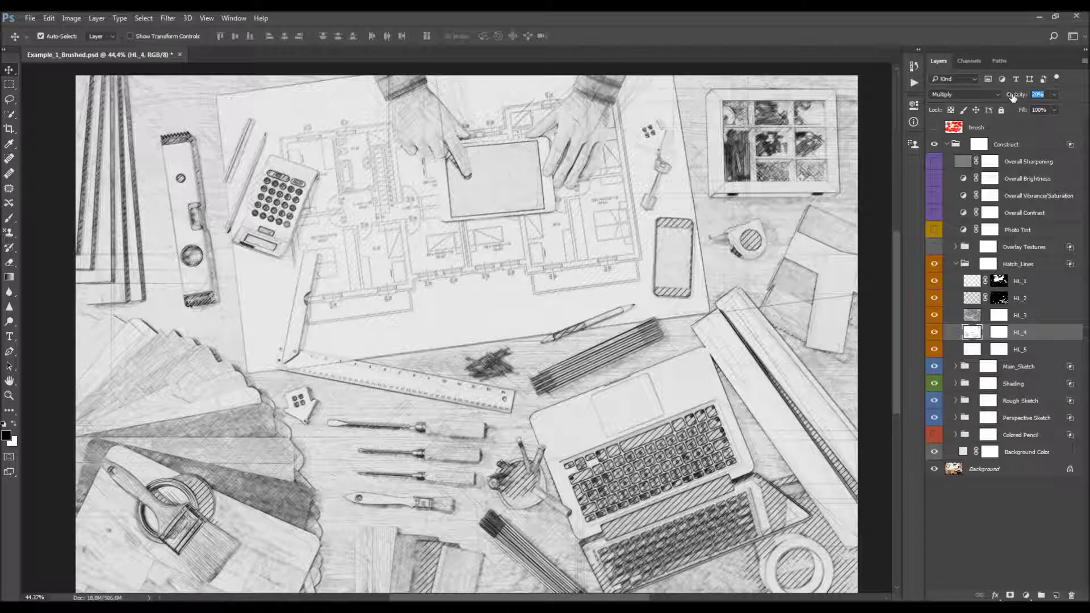
pyautogui.click(1017, 352)
pyautogui.moveTo(1020, 95); pyautogui.dragTo(1011, 97)
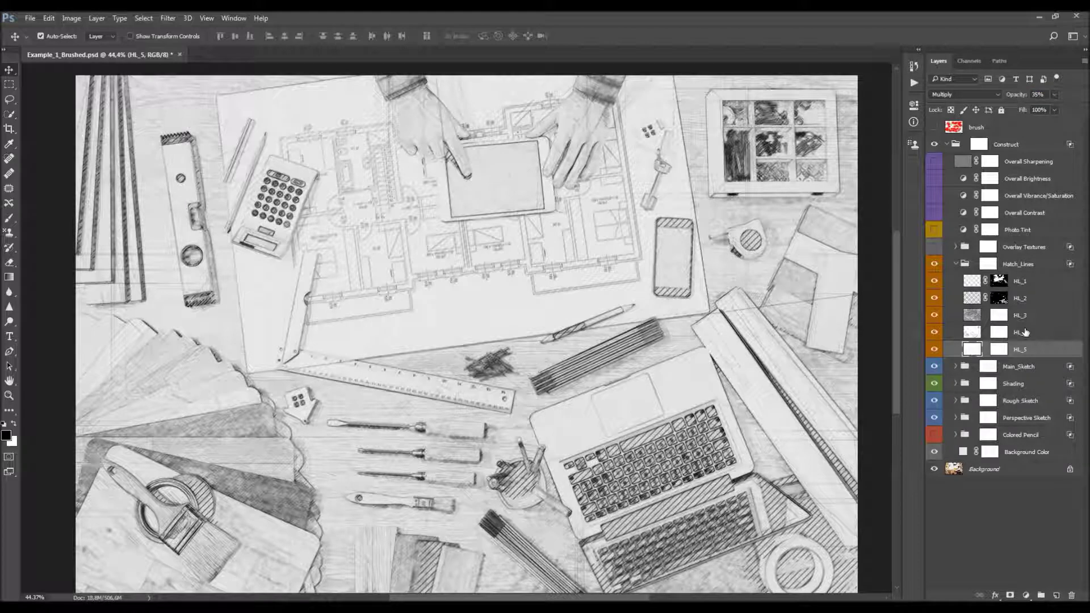
# Make the Colored Pencil group visible, then compare the coloured drawing with and without hatch layer HL_3
pyautogui.click(934, 434)
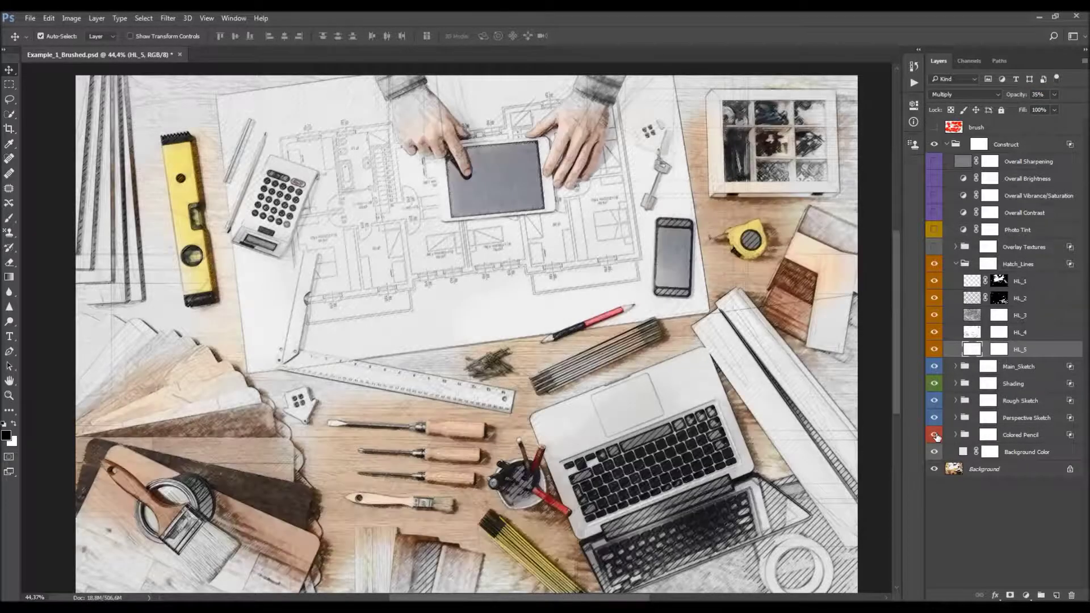
pyautogui.click(1026, 316)
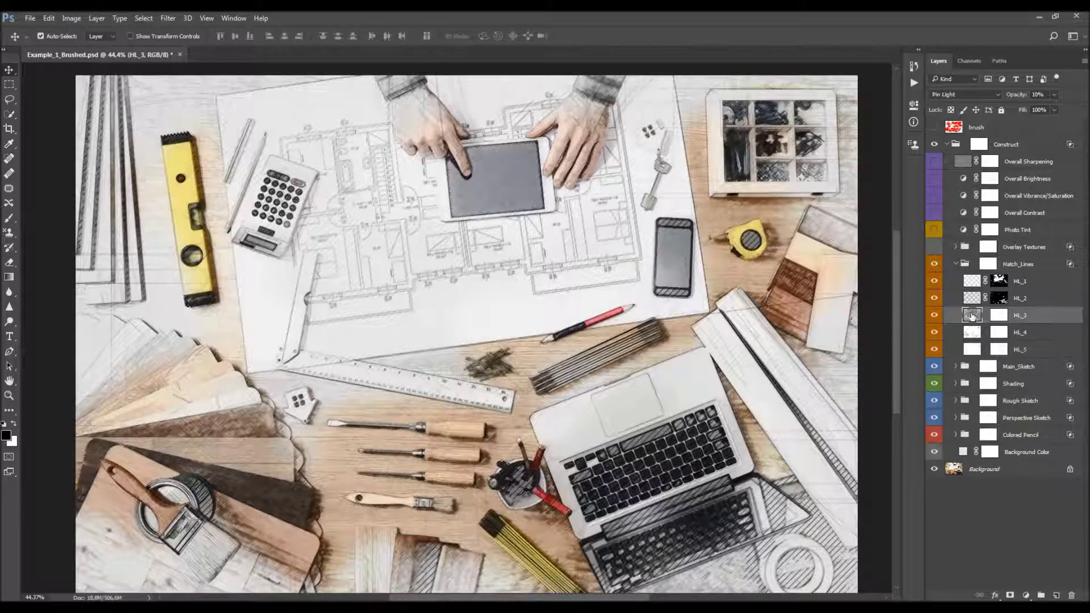
pyautogui.click(934, 315)
pyautogui.click(934, 315)
pyautogui.click(934, 315)
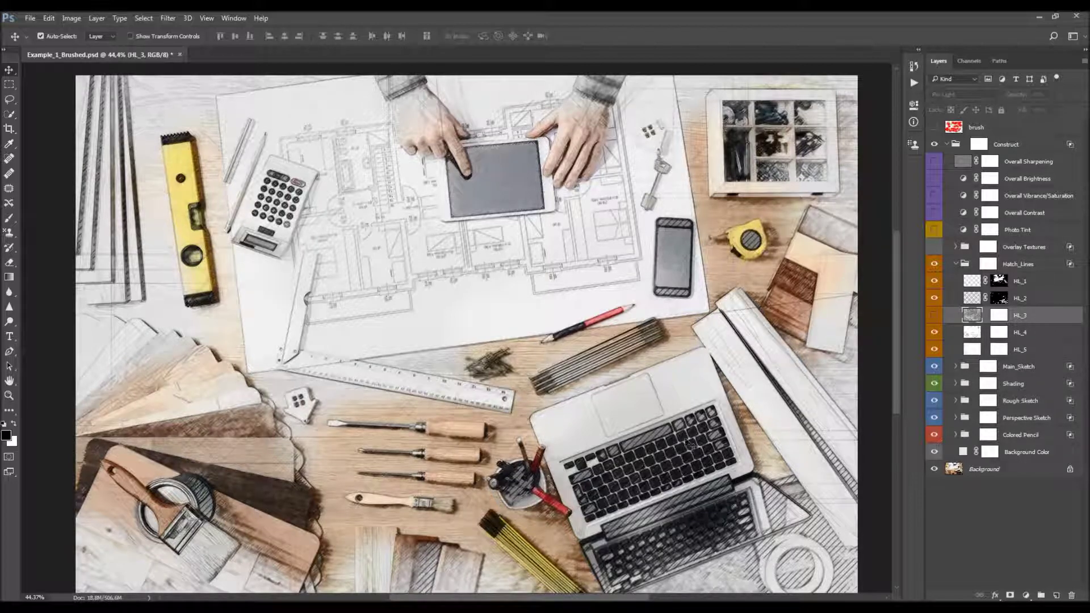
pyautogui.click(934, 315)
# Try hatch layer HL_3 at 100% opacity, compare the drawing with and without it, and return the opacity to 10%
pyautogui.click(1039, 95)
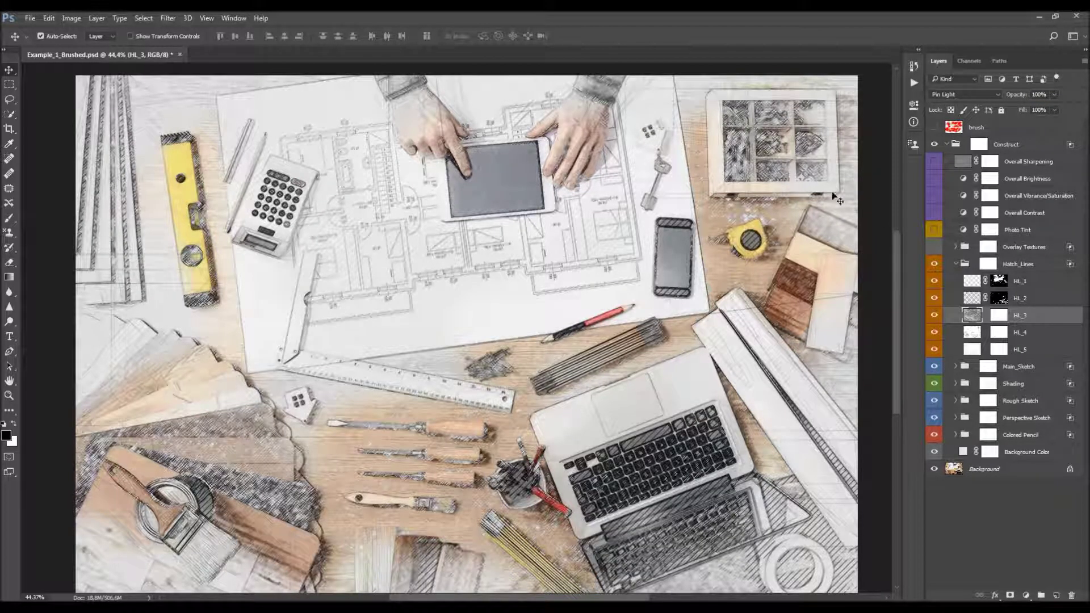
pyautogui.click(934, 317)
pyautogui.click(934, 317)
pyautogui.click(936, 315)
pyautogui.click(936, 315)
pyautogui.moveTo(1027, 98); pyautogui.dragTo(900, 108)
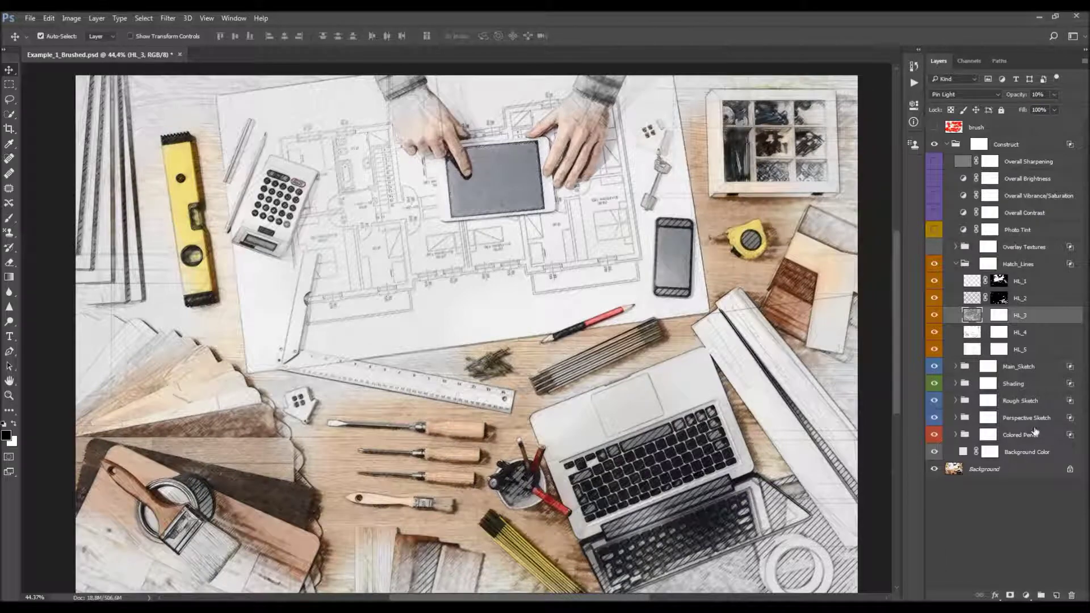
# Expand the Colored Pencil group and hide CP_2 so that only the colour of CP_1 is shown
pyautogui.click(987, 435)
pyautogui.click(956, 435)
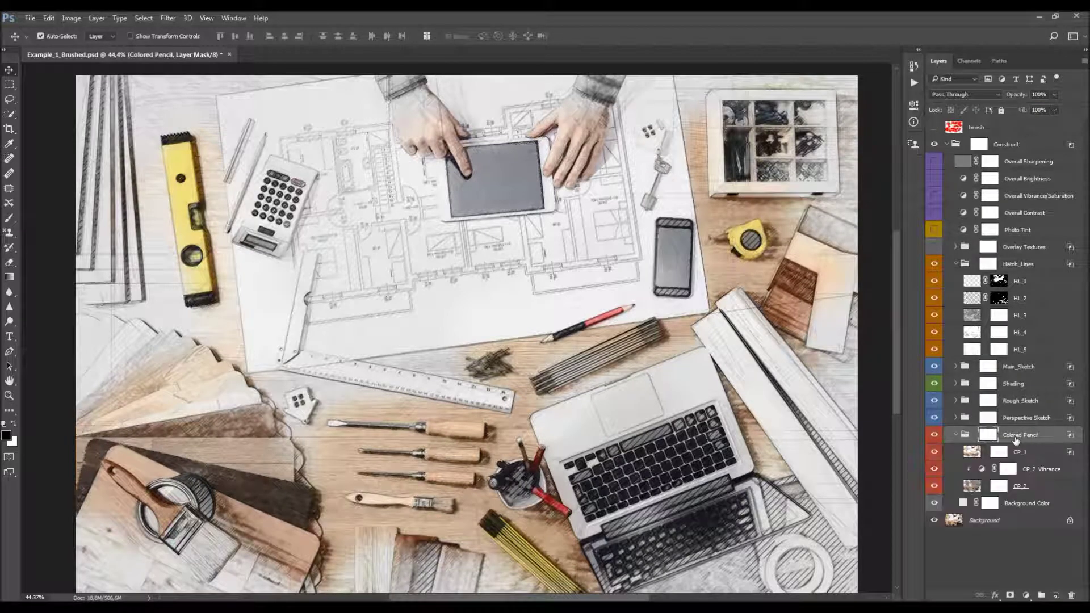
pyautogui.click(1039, 451)
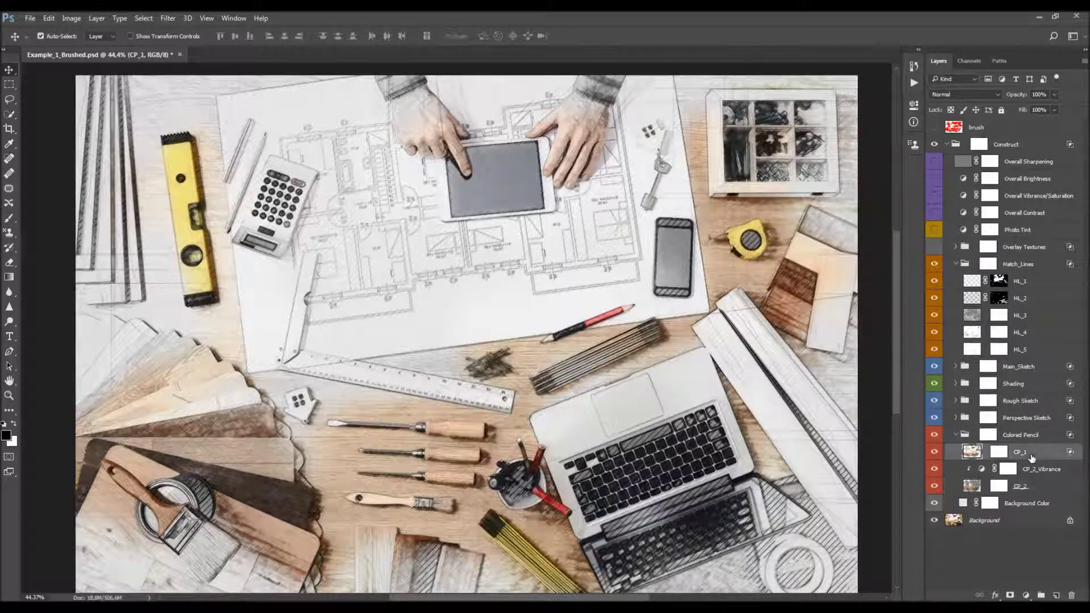
pyautogui.click(934, 452)
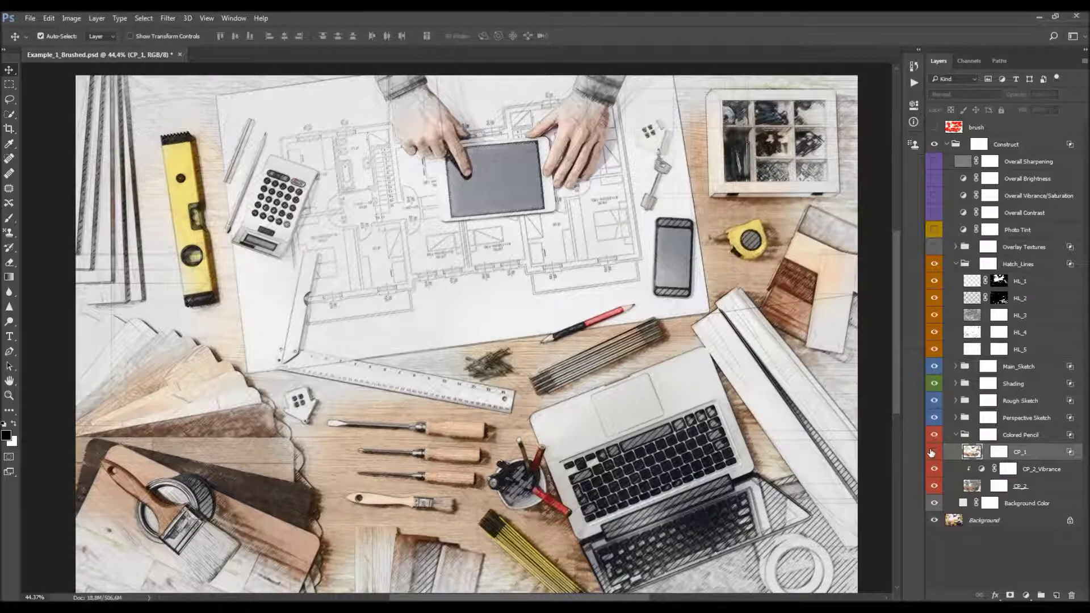
pyautogui.click(934, 484)
pyautogui.click(934, 452)
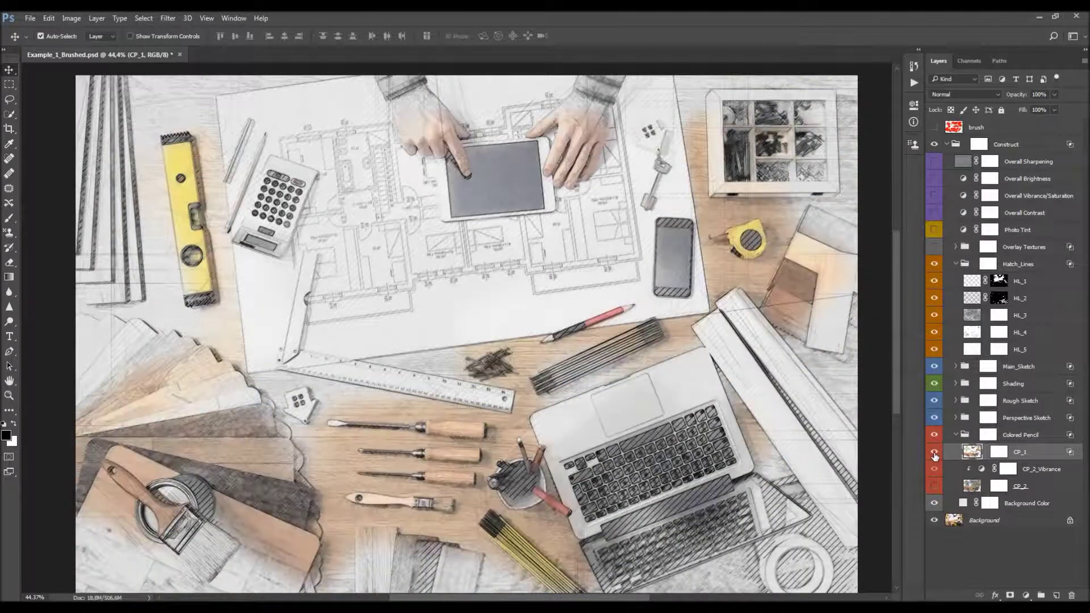
# Show CP_2 without CP_1, compare the drawing with and without it, then show both colour layers together
pyautogui.click(934, 453)
pyautogui.click(935, 487)
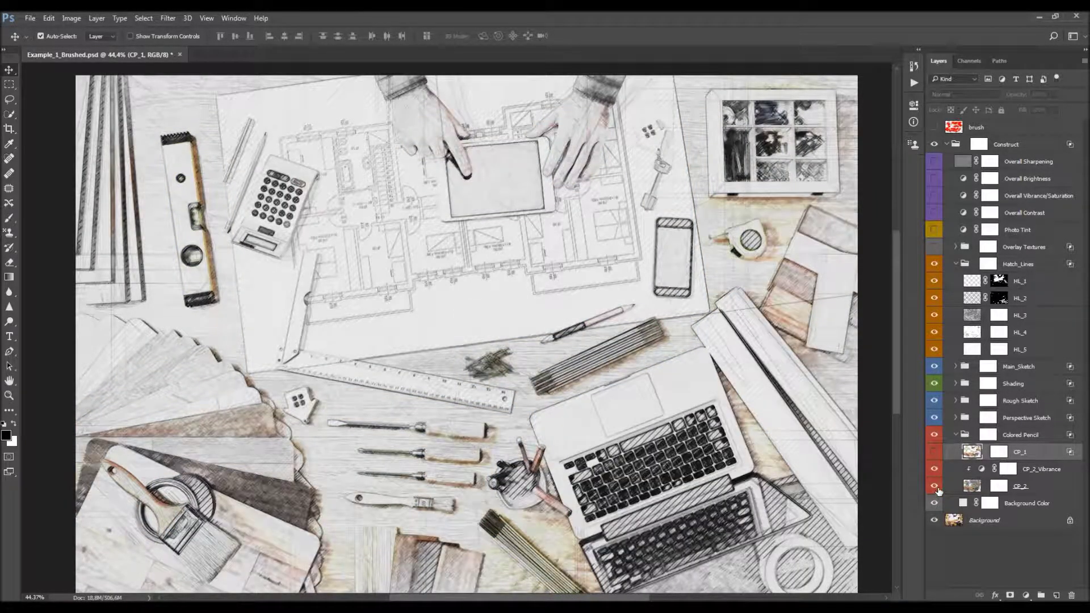
pyautogui.click(935, 487)
pyautogui.click(935, 487)
pyautogui.click(972, 486)
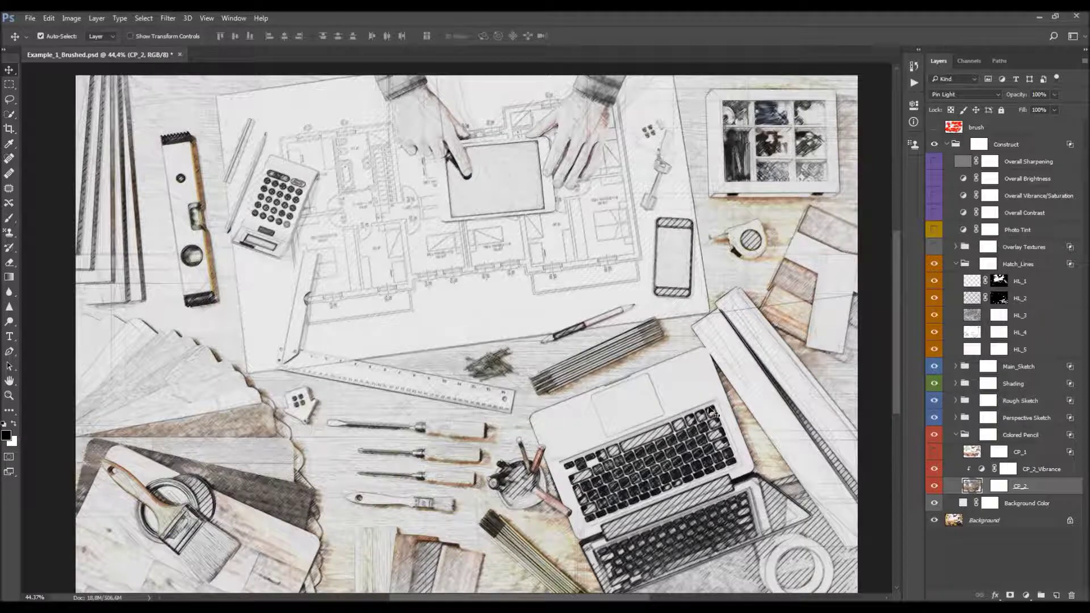
pyautogui.click(934, 452)
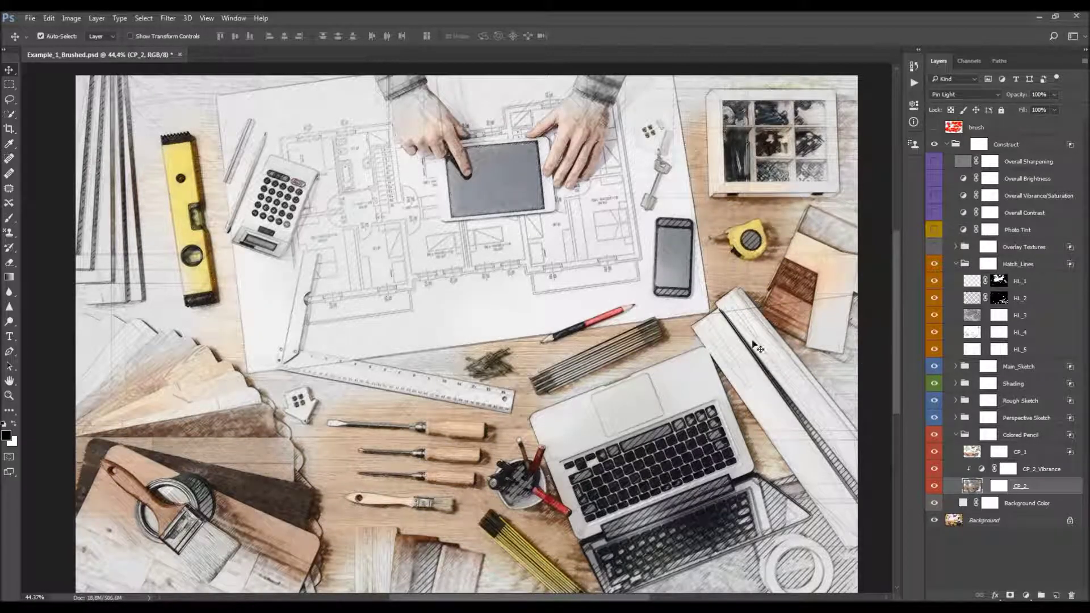
# In CP_1's blending options, set the Blend If white sliders to 239/255 for this layer and 208/255 for the underlying layer
pyautogui.doubleClick(1051, 455)
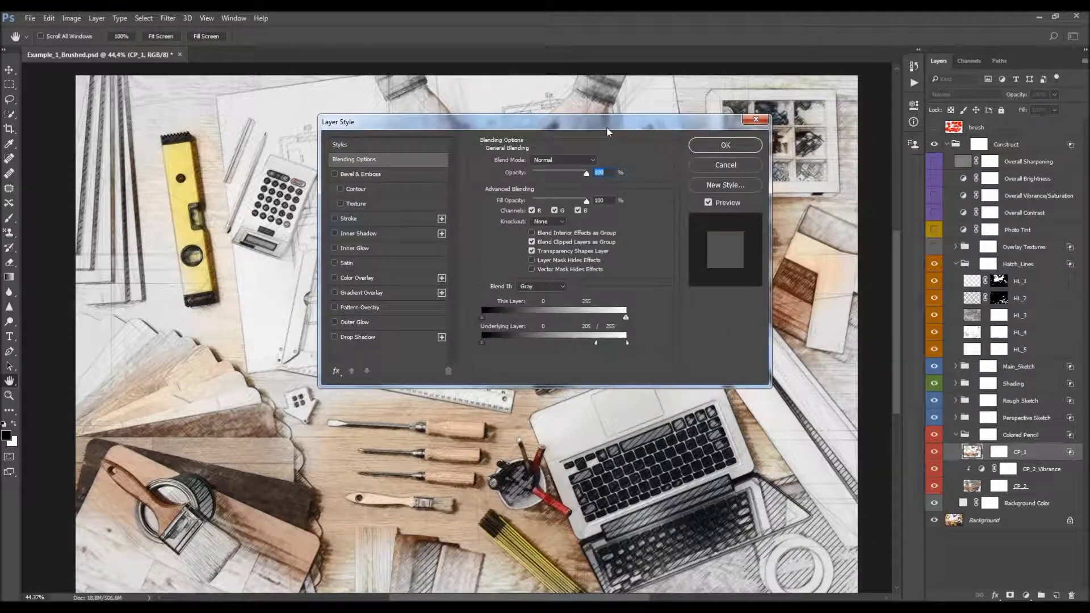
pyautogui.moveTo(607, 132); pyautogui.dragTo(780, 220)
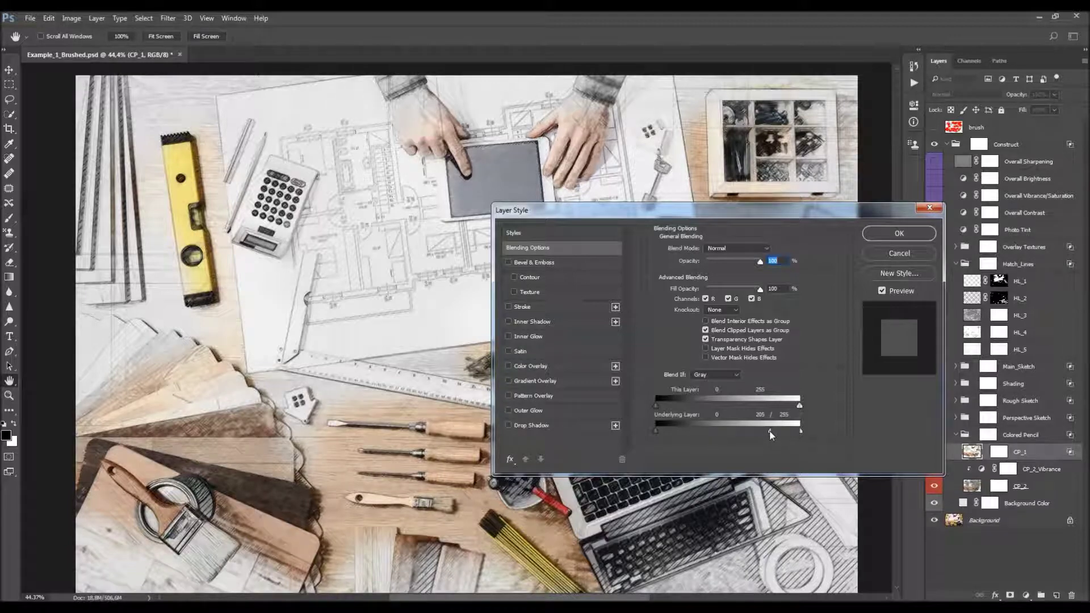
pyautogui.moveTo(784, 433); pyautogui.dragTo(776, 429)
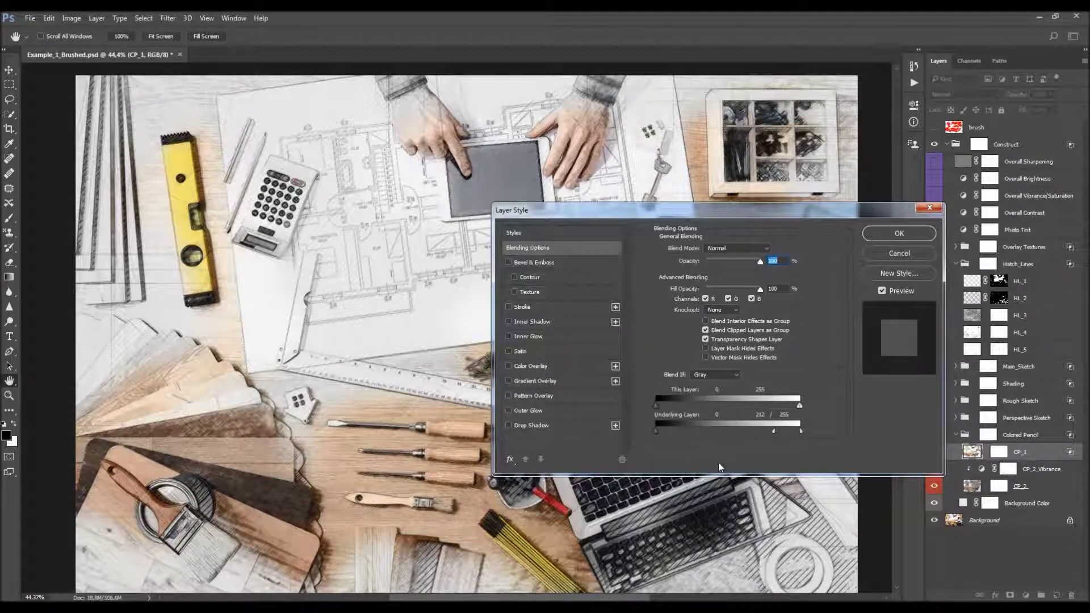
pyautogui.moveTo(766, 432)
pyautogui.mouseDown()
pyautogui.moveTo(791, 431)
pyautogui.moveTo(775, 431)
pyautogui.mouseUp()
pyautogui.moveTo(772, 430); pyautogui.dragTo(772, 431)
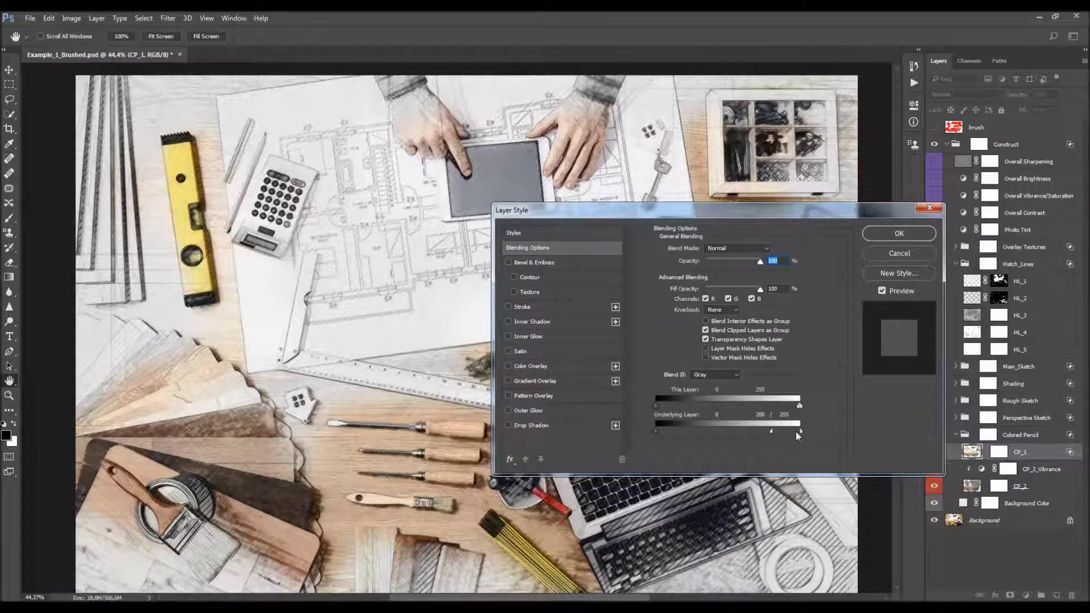
pyautogui.moveTo(799, 407); pyautogui.dragTo(746, 406)
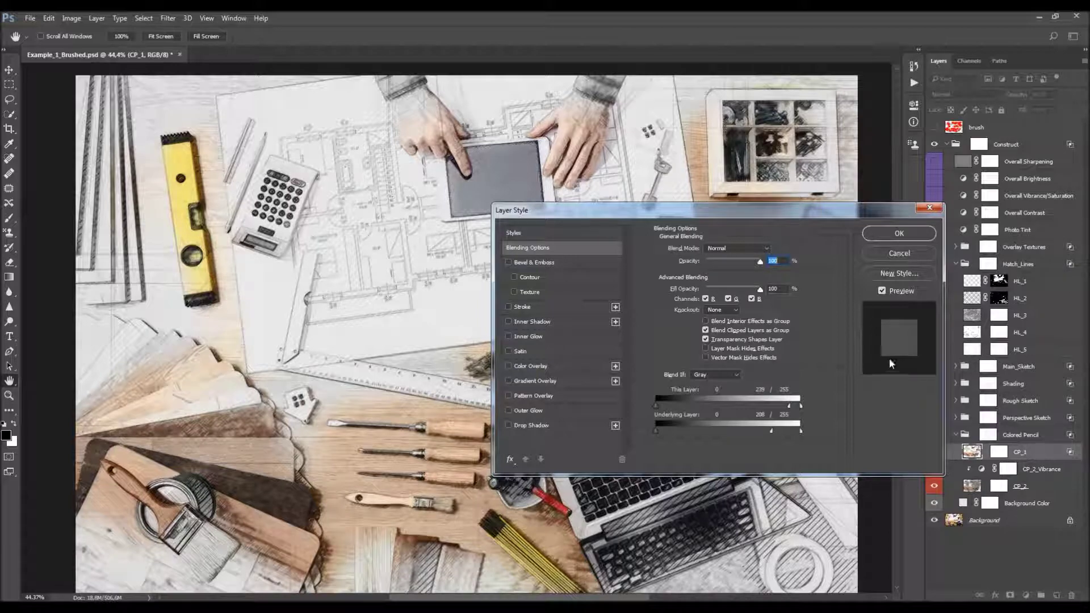
pyautogui.click(897, 235)
# Compare the drawing with and without the CP_2_Vibrance adjustment, leaving the adjustment visible
pyautogui.click(983, 485)
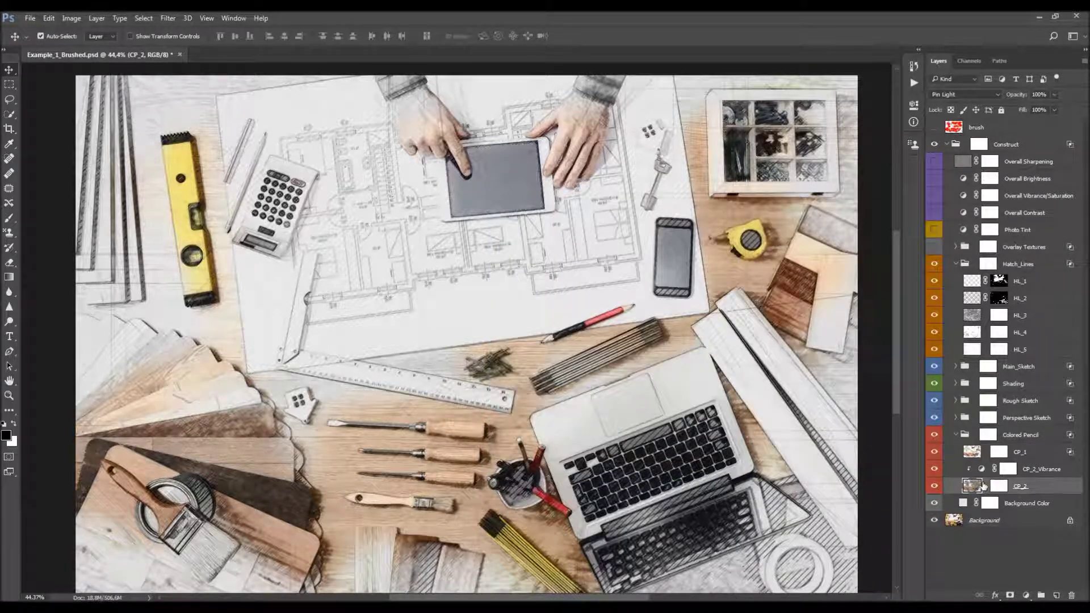
pyautogui.click(1043, 470)
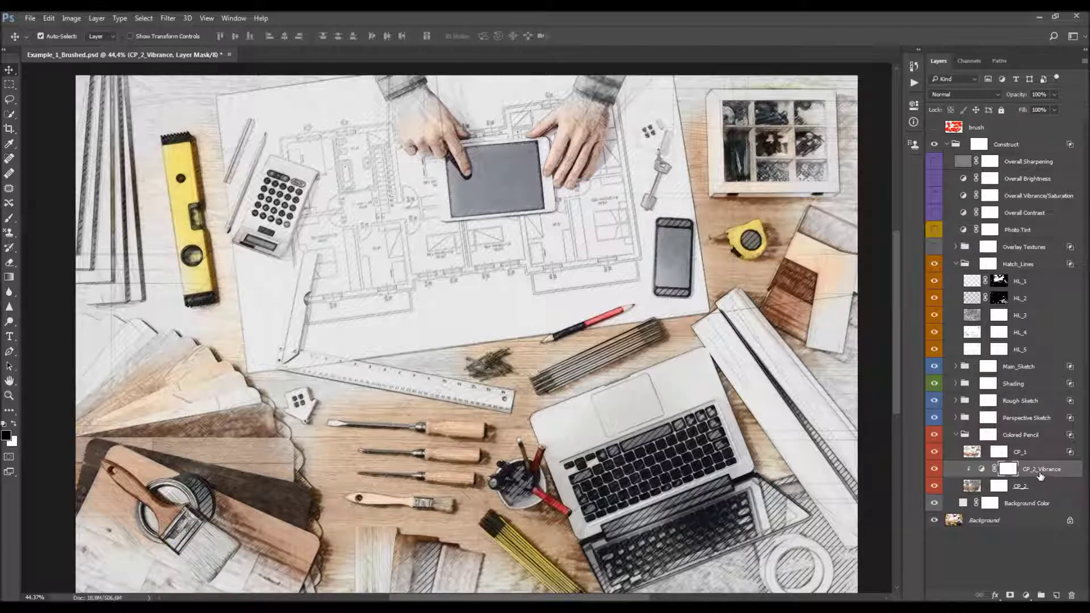
pyautogui.click(934, 470)
pyautogui.click(934, 469)
pyautogui.click(934, 470)
pyautogui.click(935, 469)
pyautogui.click(935, 470)
pyautogui.click(935, 470)
pyautogui.click(935, 470)
pyautogui.click(981, 484)
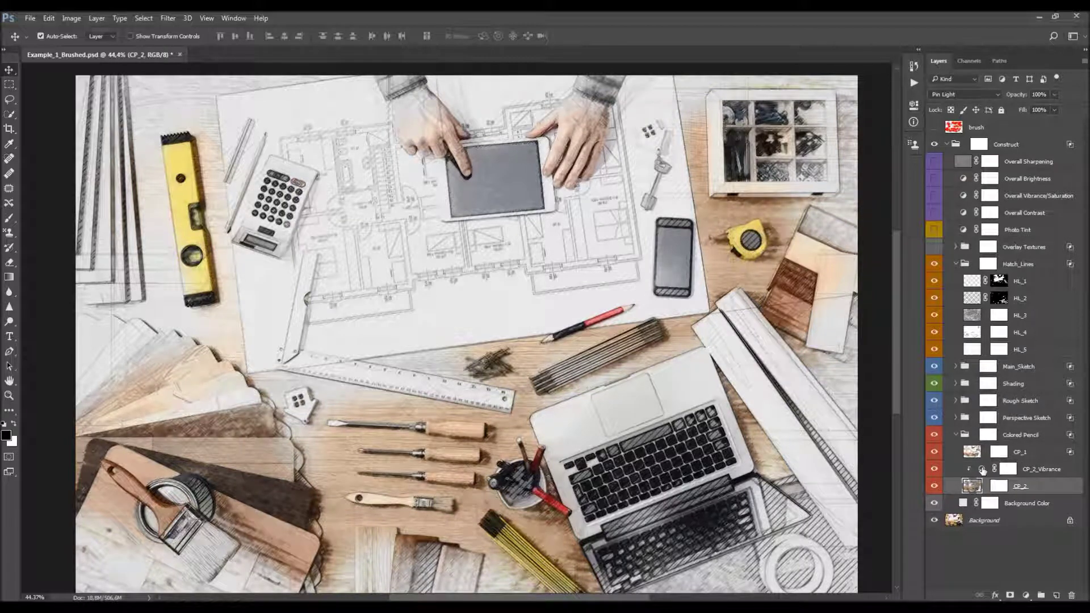
# Set the vibrance of CP_2_Vibrance to -22, then collapse the Colored Pencil and Hatch_Lines groups
pyautogui.doubleClick(982, 470)
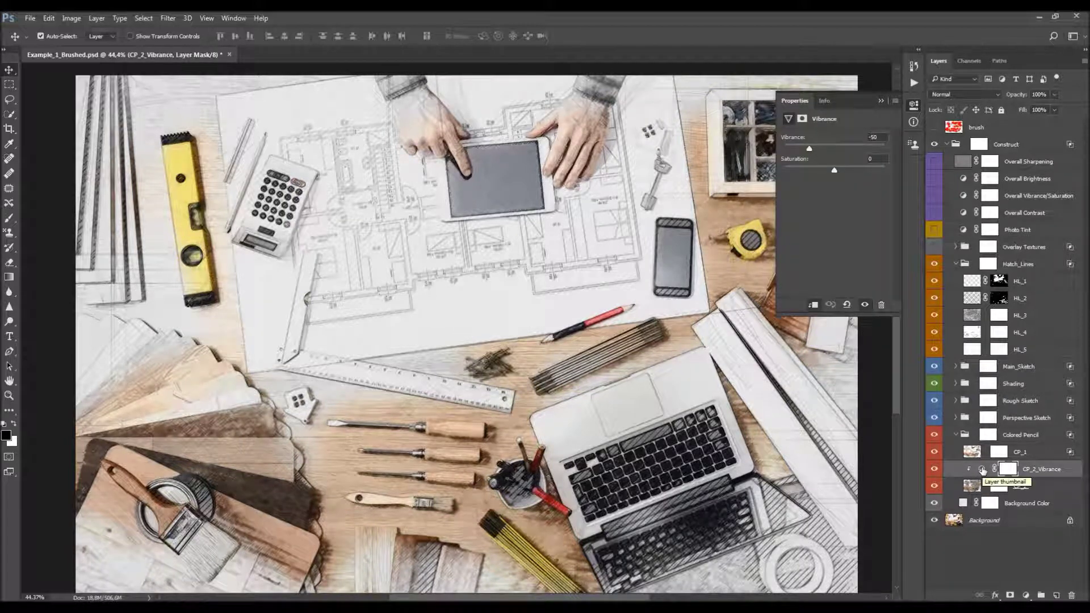
pyautogui.moveTo(811, 152); pyautogui.dragTo(798, 150)
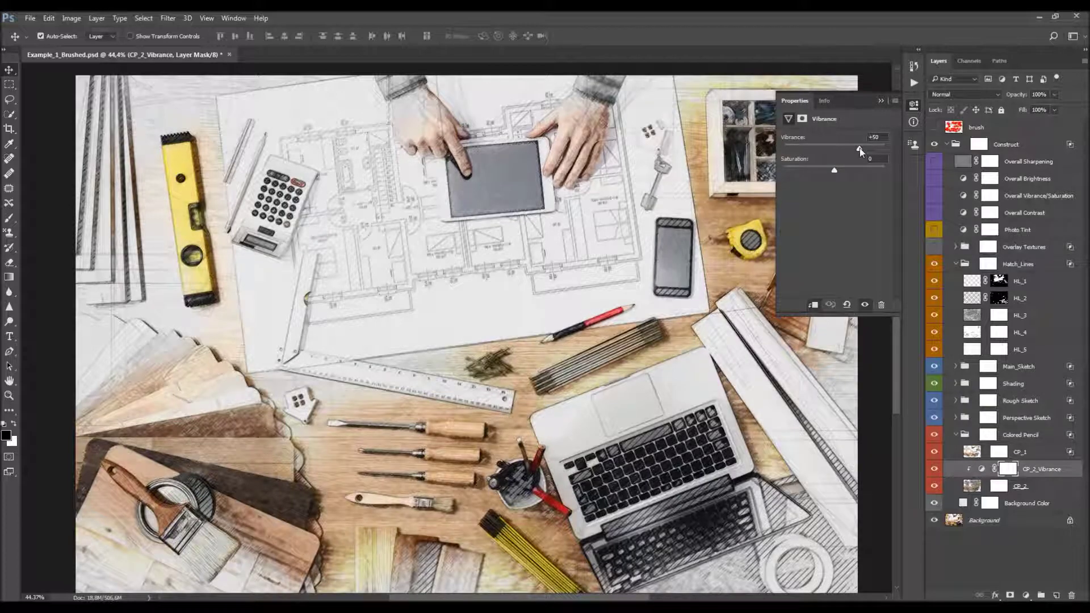
pyautogui.moveTo(812, 149); pyautogui.dragTo(825, 150)
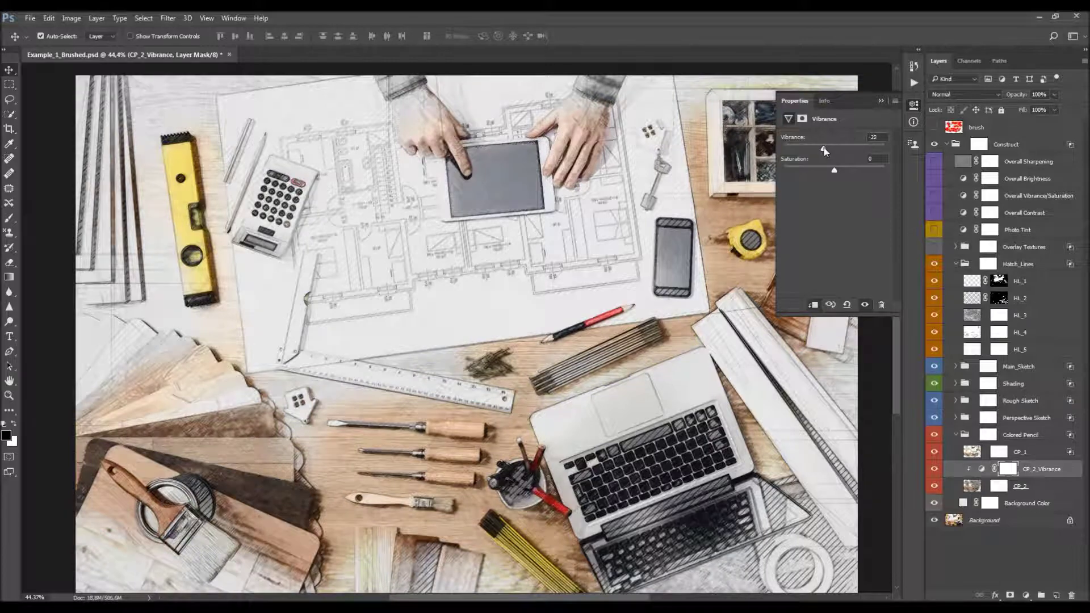
pyautogui.click(880, 102)
pyautogui.click(956, 435)
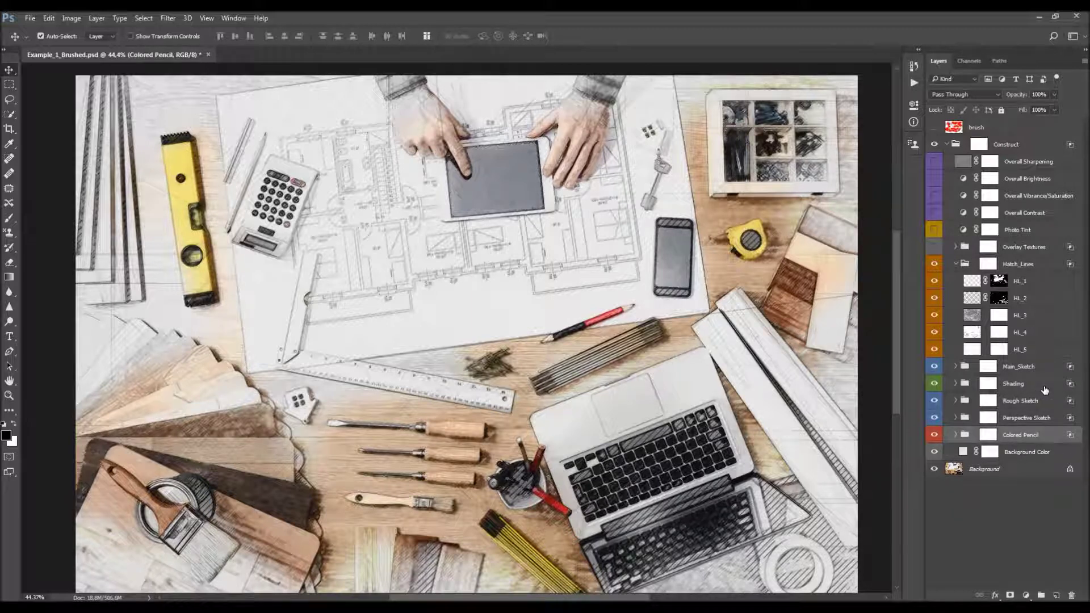
pyautogui.click(960, 264)
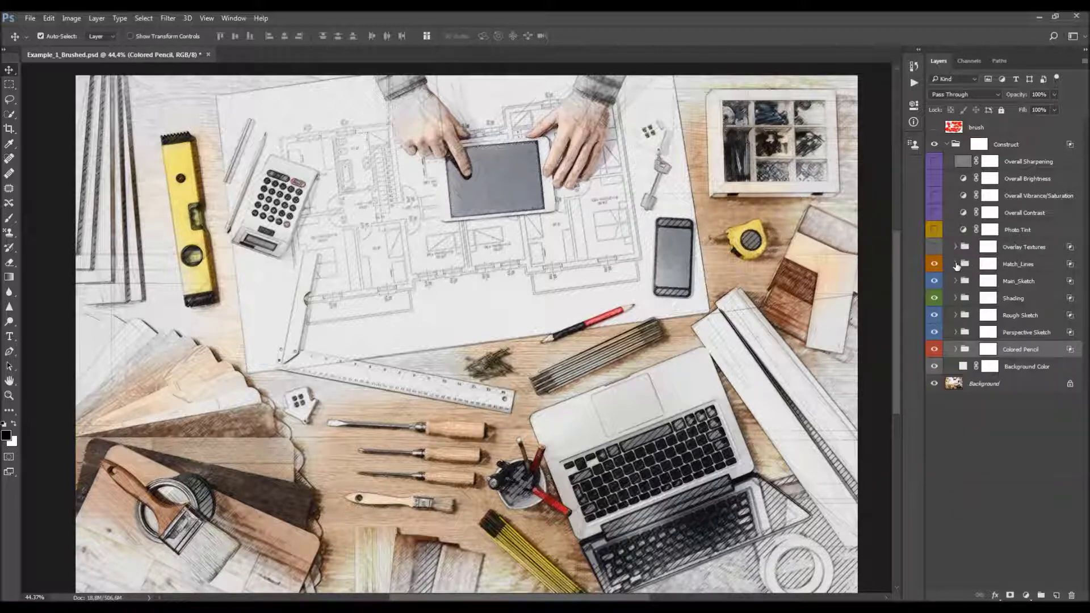
# Show and expand the Overlay Textures group, and hide Crosshatch Texture to compare its effect
pyautogui.click(1021, 250)
pyautogui.click(934, 247)
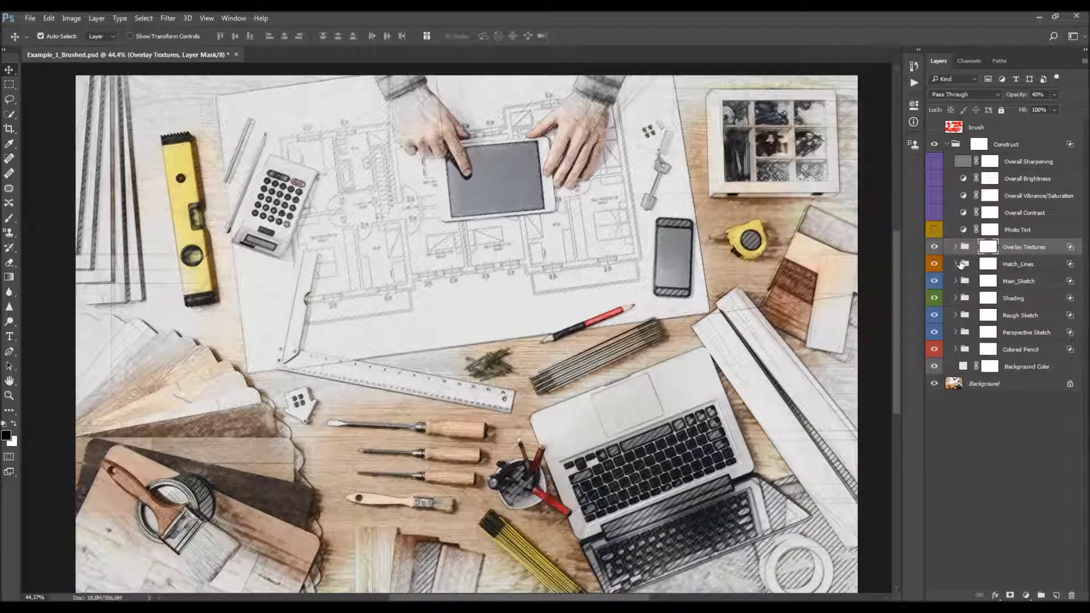
pyautogui.click(956, 247)
pyautogui.click(1025, 265)
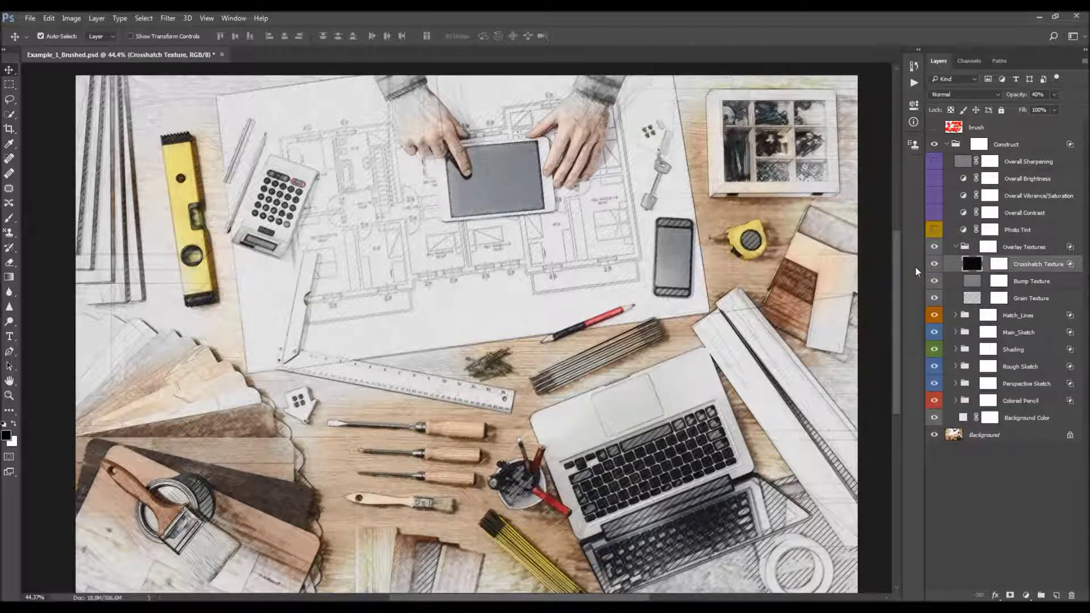
pyautogui.click(933, 264)
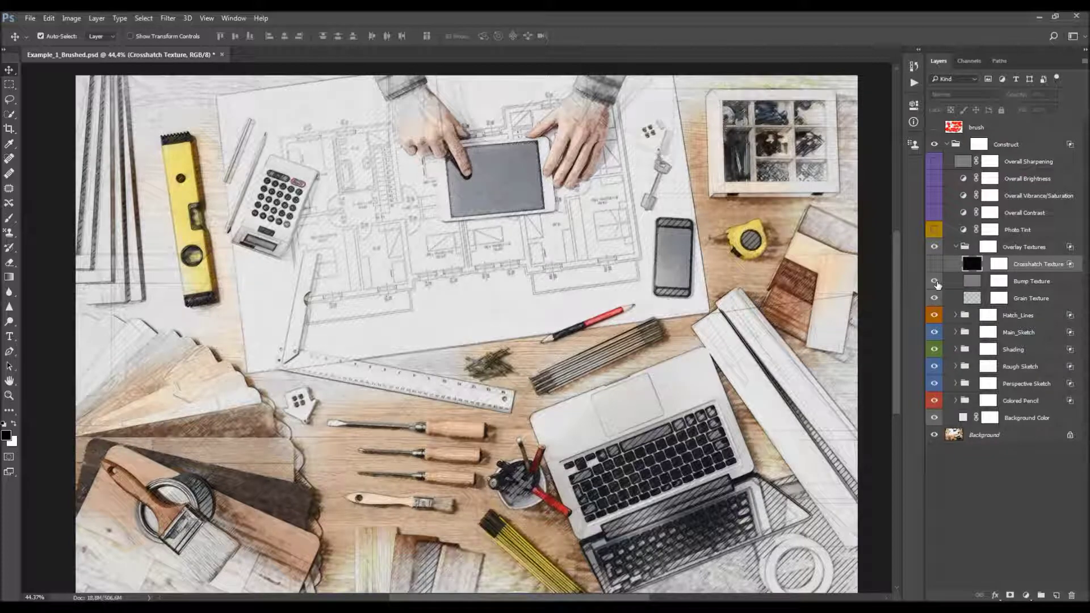
# Try the Grain Texture layer at 86% opacity
pyautogui.click(1035, 299)
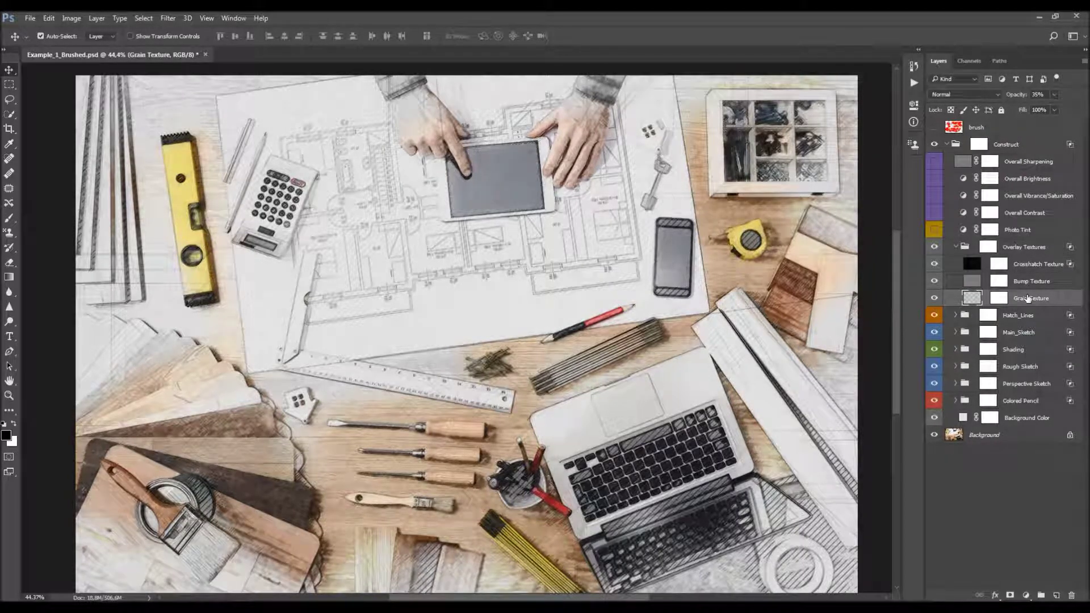
pyautogui.click(1037, 95)
pyautogui.write('86')
pyautogui.press('Return')
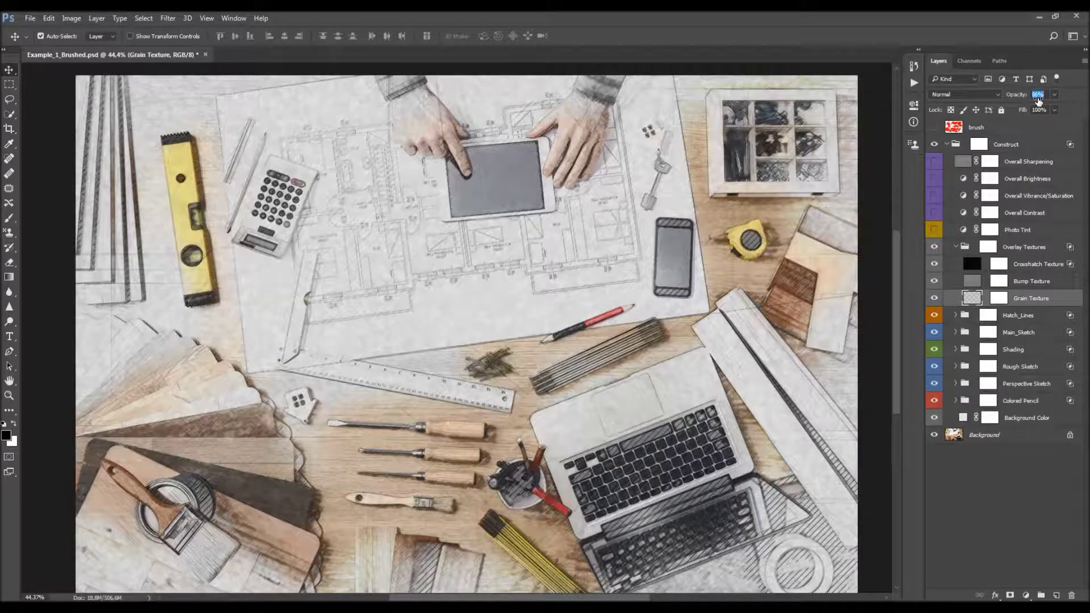
# Set the opacity of Bump Texture to 30% and of Crosshatch Texture to 100%
pyautogui.click(1025, 283)
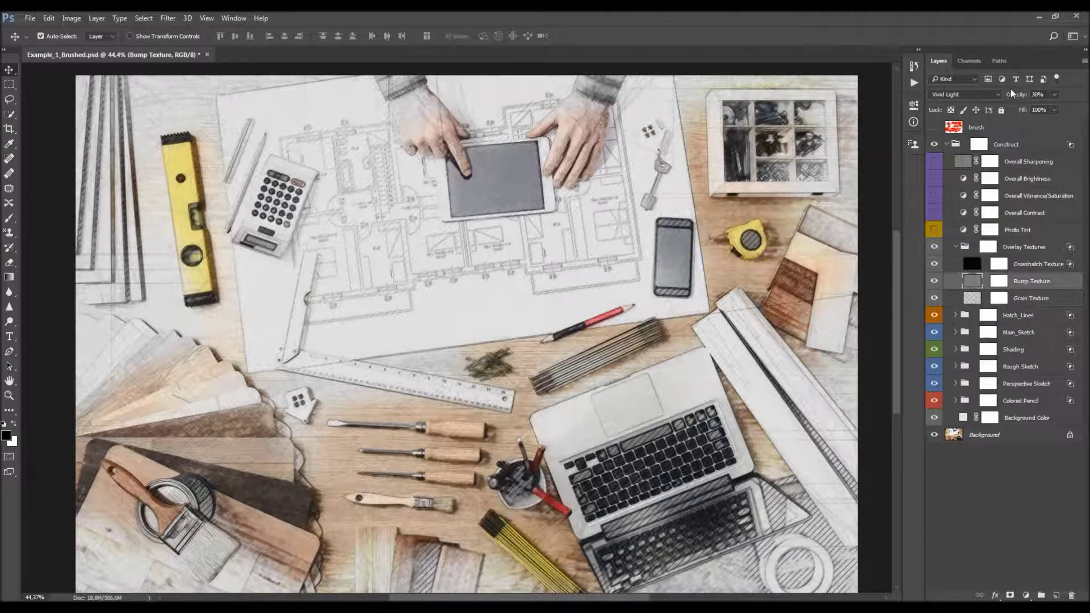
pyautogui.click(1036, 96)
pyautogui.write('30')
pyautogui.press('Return')
pyautogui.click(1025, 265)
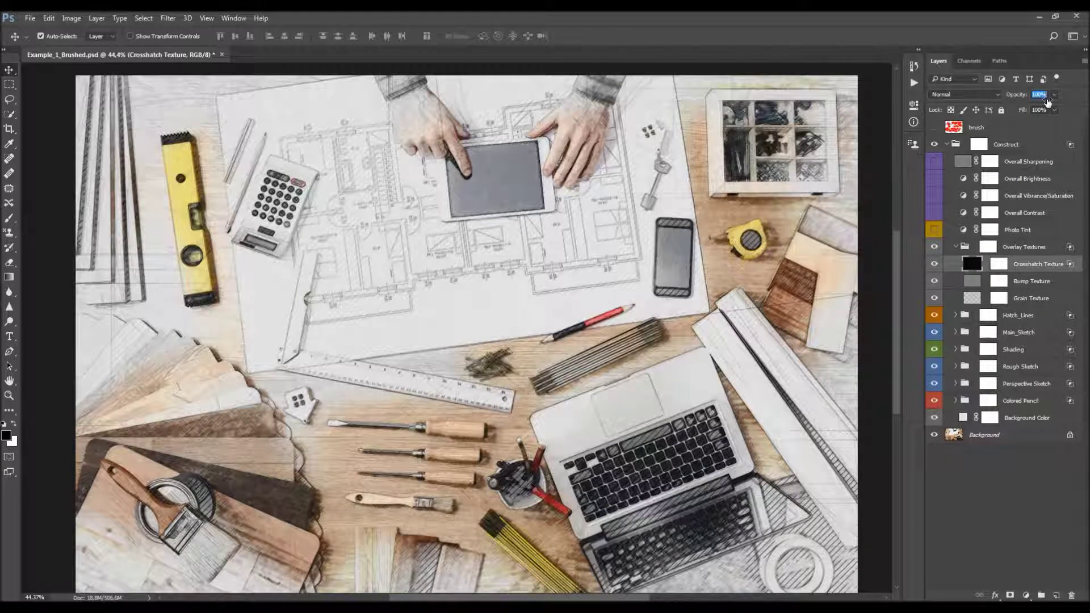
# Try the Overlay Textures group at 100% opacity, undo the change and collapse the group
pyautogui.click(1026, 248)
pyautogui.moveTo(1016, 97); pyautogui.dragTo(1086, 109)
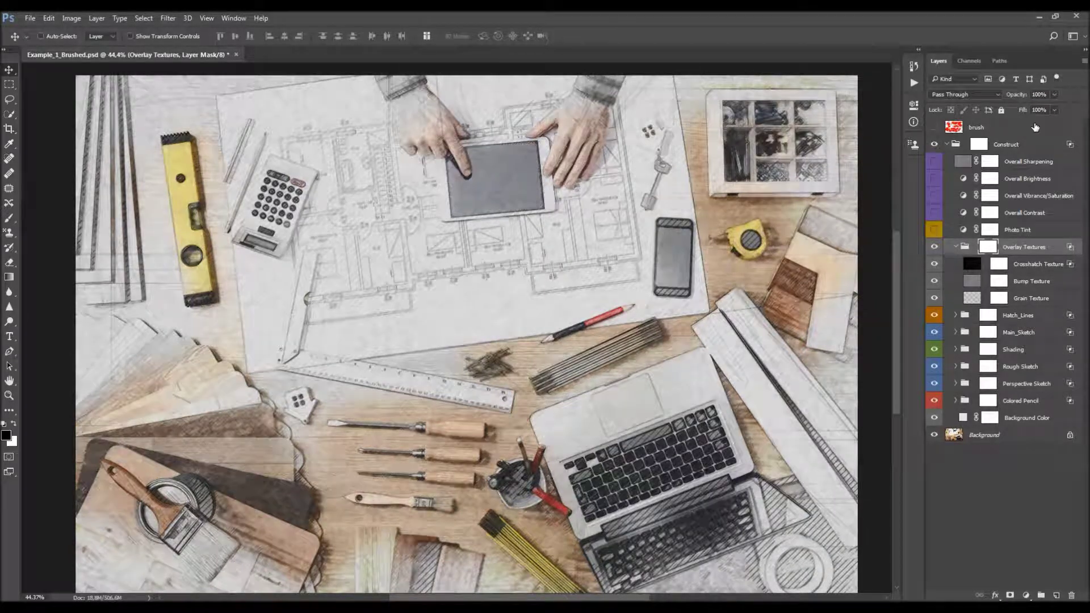
pyautogui.hotkey('ctrl', 'z')
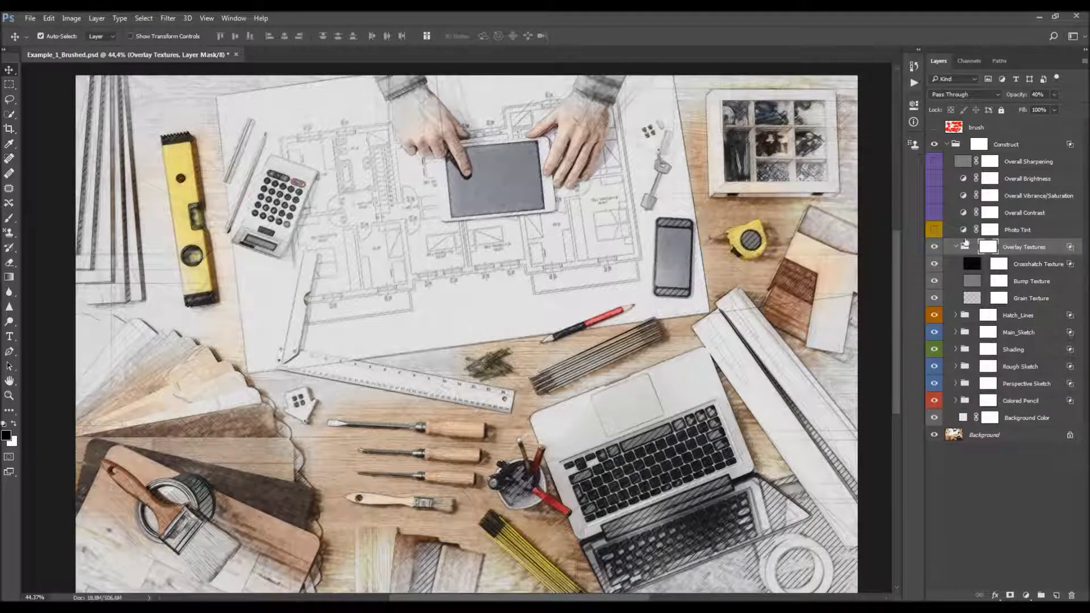
pyautogui.click(957, 247)
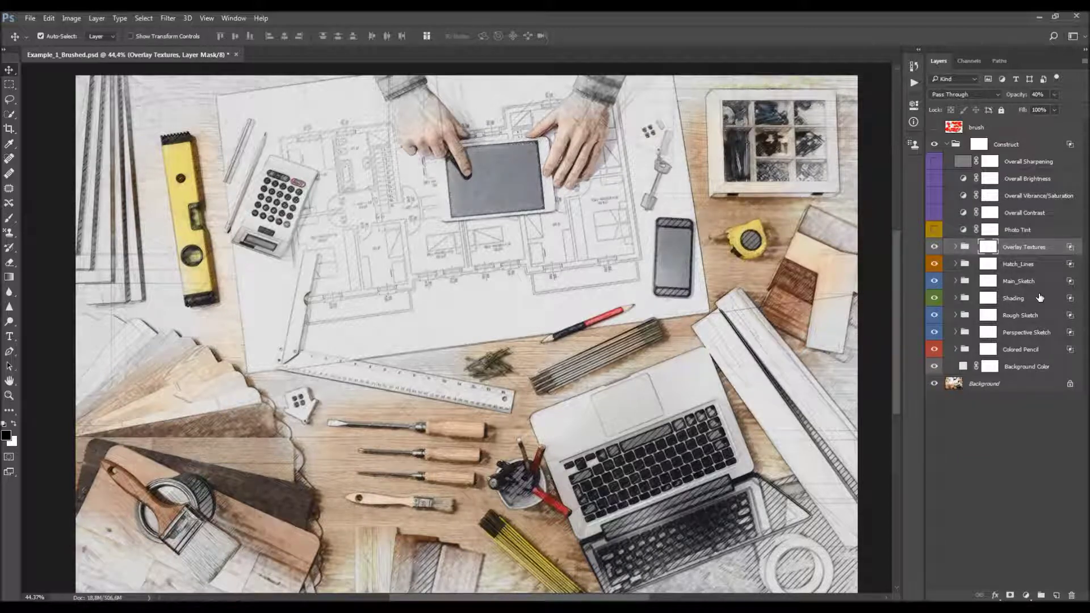
# Make the Photo Tint adjustment layer visible and fit the whole drawing in view
pyautogui.click(1025, 233)
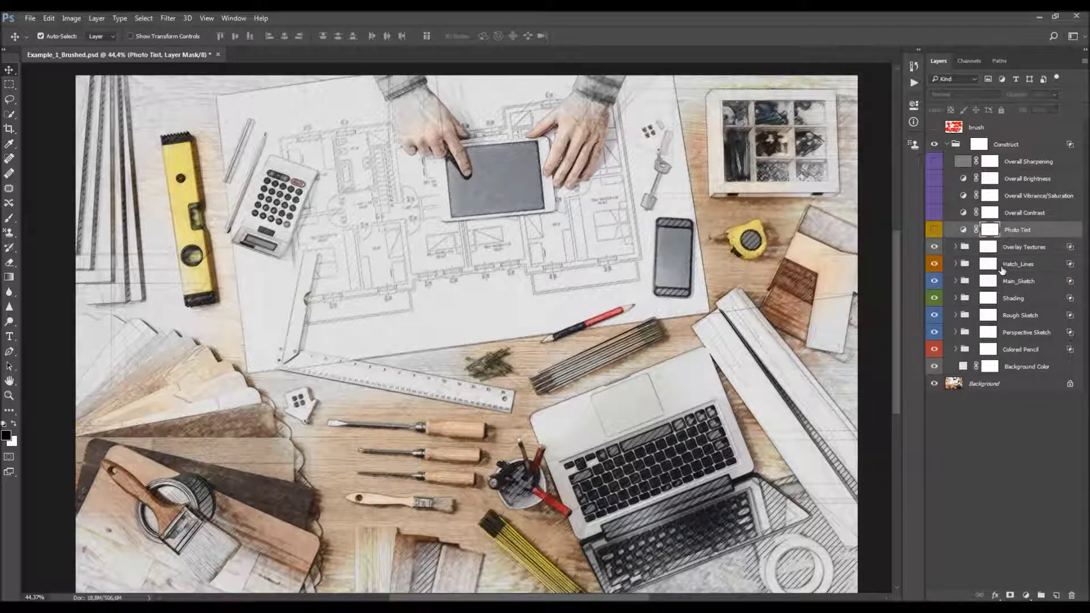
pyautogui.click(934, 229)
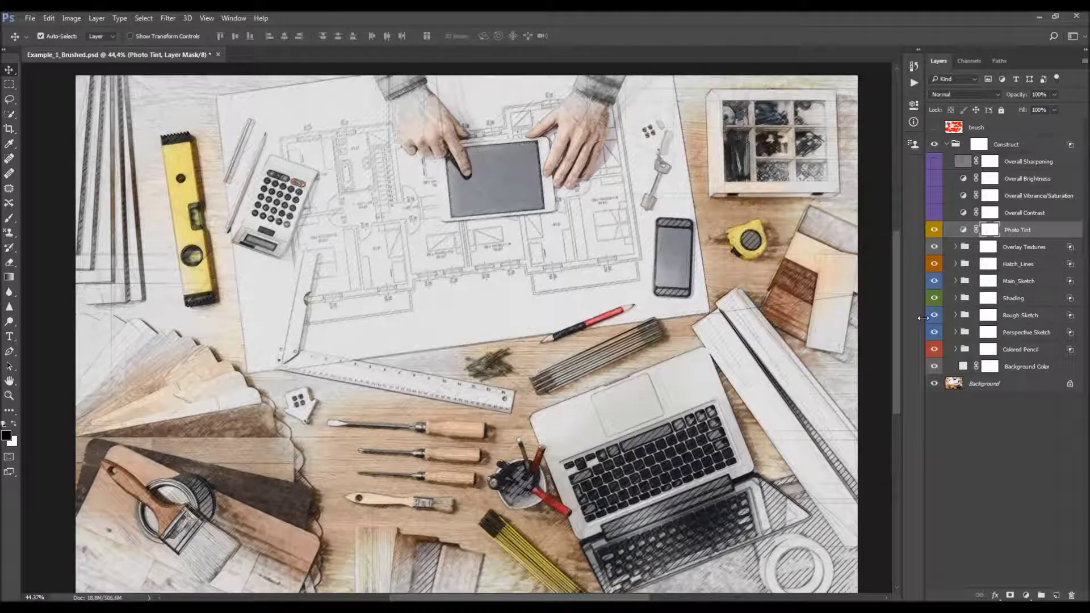
pyautogui.scroll(-1, 684, 227)
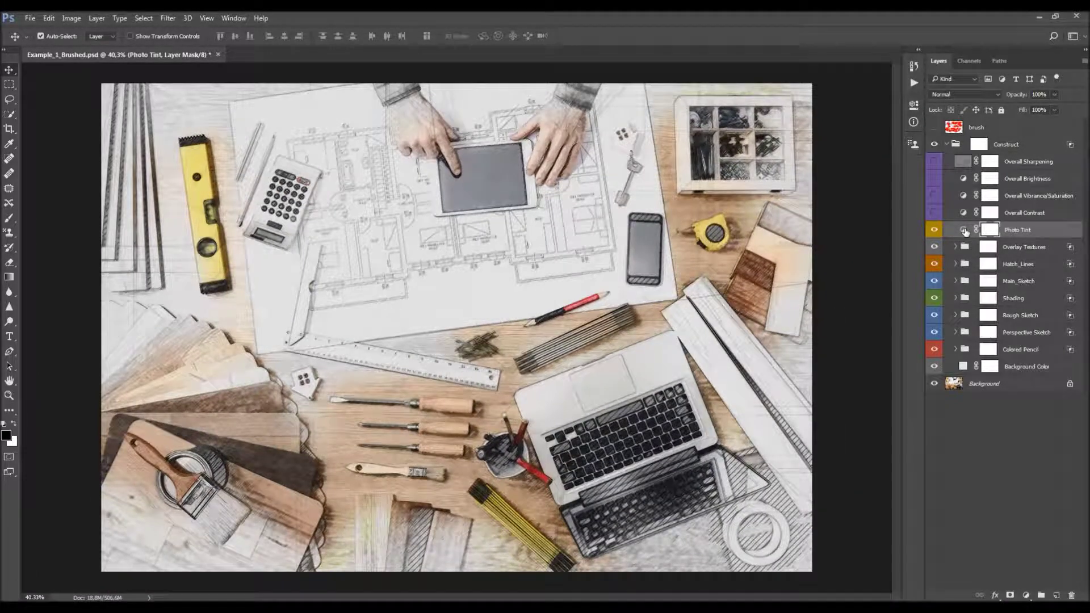
# Try the Photo Tint layer's filter presets one after another, from Warming Filter (85) down to Blue
pyautogui.doubleClick(964, 230)
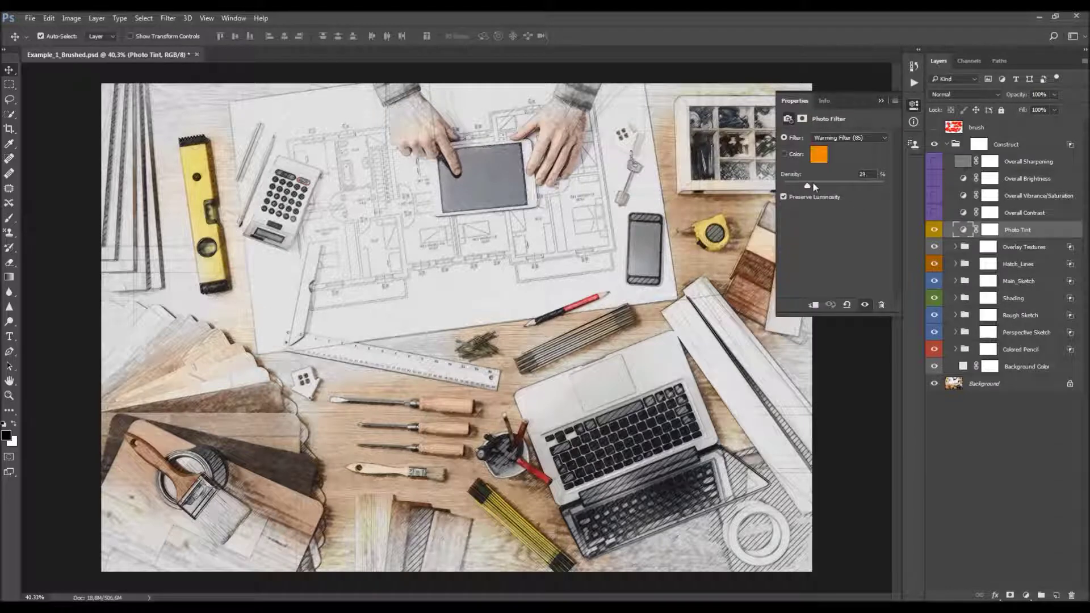
pyautogui.click(844, 140)
pyautogui.click(846, 141)
pyautogui.press('Down')
pyautogui.press('Down')
pyautogui.press('Down')
pyautogui.press('Down')
pyautogui.press('Down')
pyautogui.press('Down')
pyautogui.press('Down')
pyautogui.press('Down')
pyautogui.press('Down')
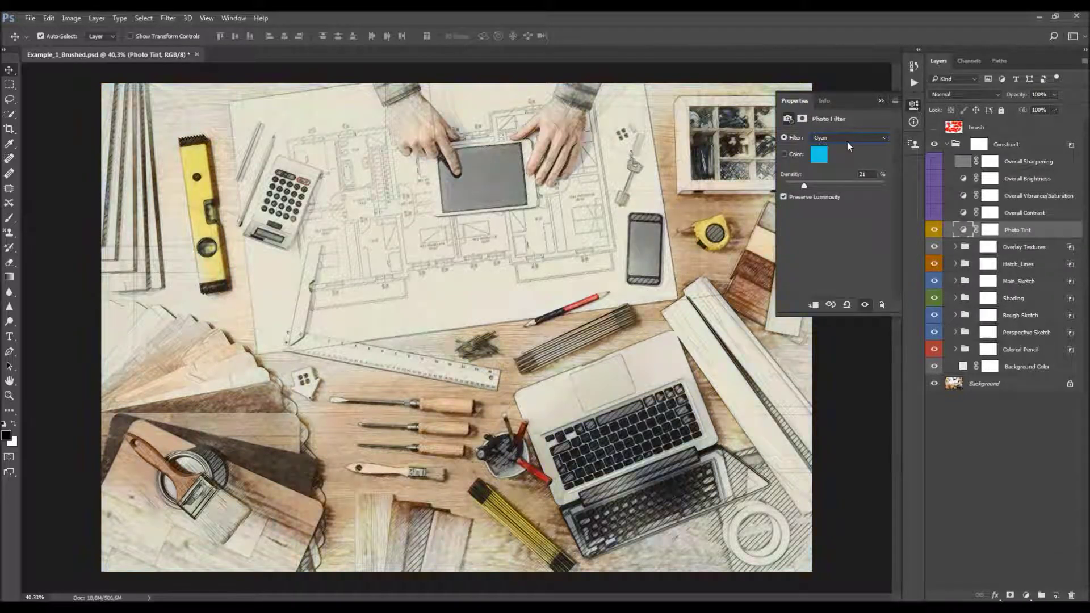
# Set Photo Tint to Cooling Filter (80) with 9% density and compare the drawing with and without it
pyautogui.click(850, 137)
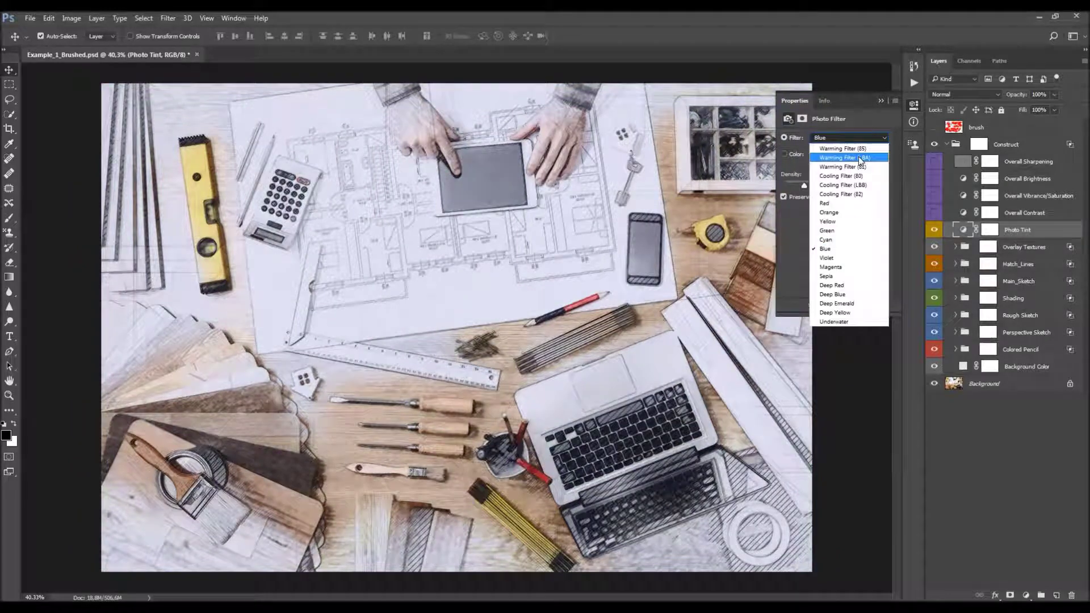
pyautogui.click(858, 176)
pyautogui.moveTo(798, 185); pyautogui.dragTo(794, 188)
pyautogui.click(936, 231)
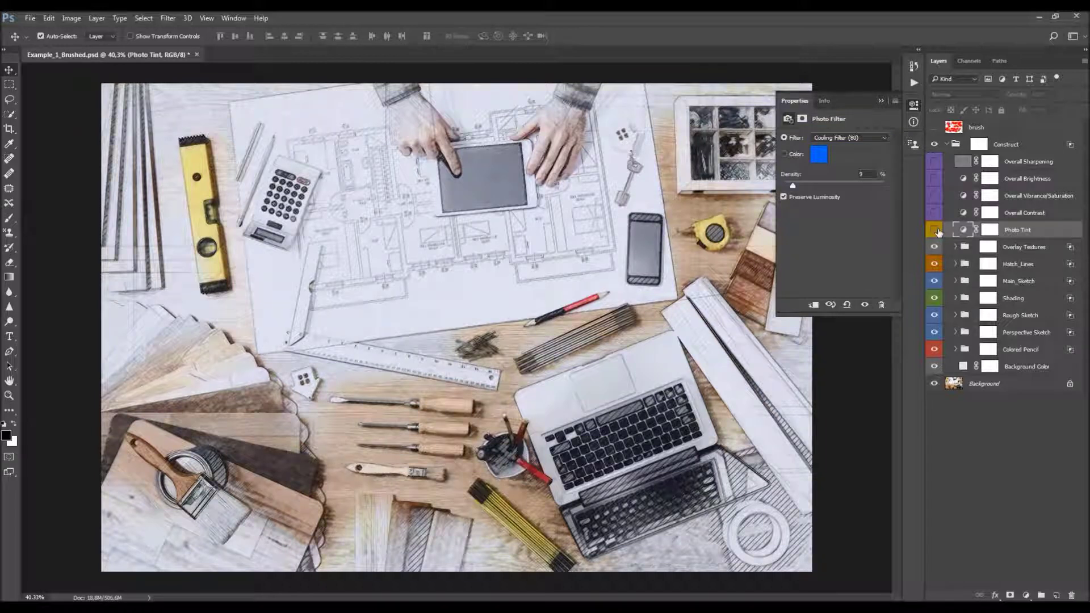
pyautogui.click(935, 230)
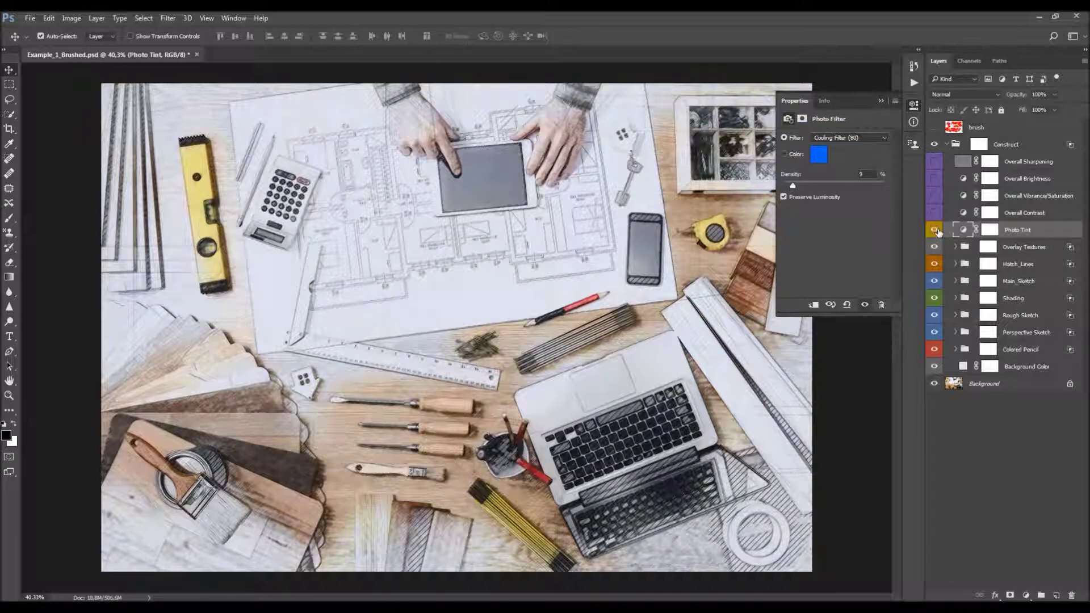
pyautogui.click(881, 103)
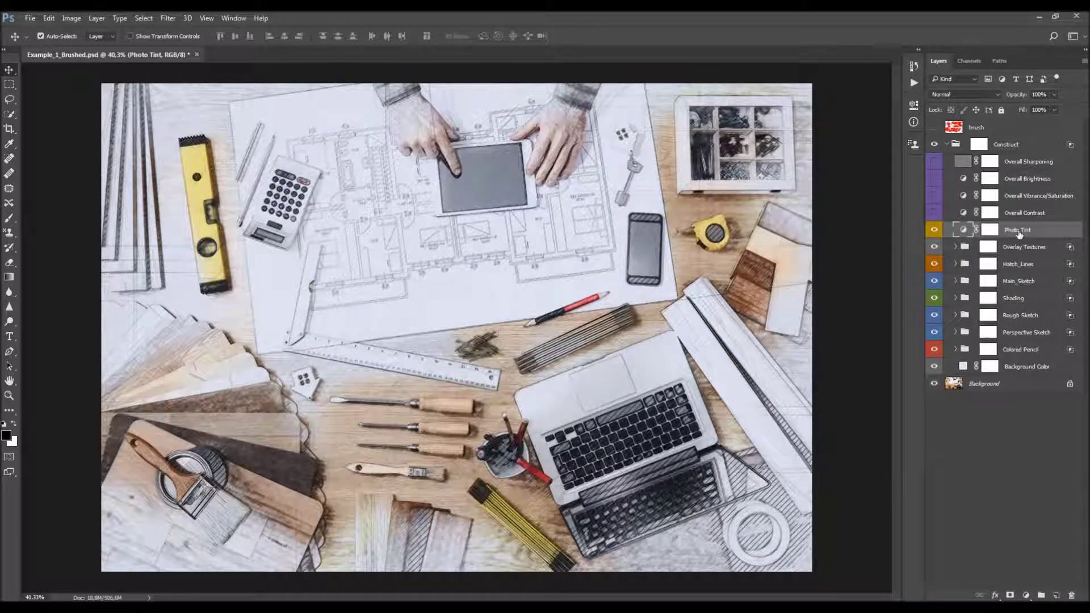
# Show the Overall Contrast layer at 36% opacity and compare the drawing with and without it
pyautogui.click(1022, 214)
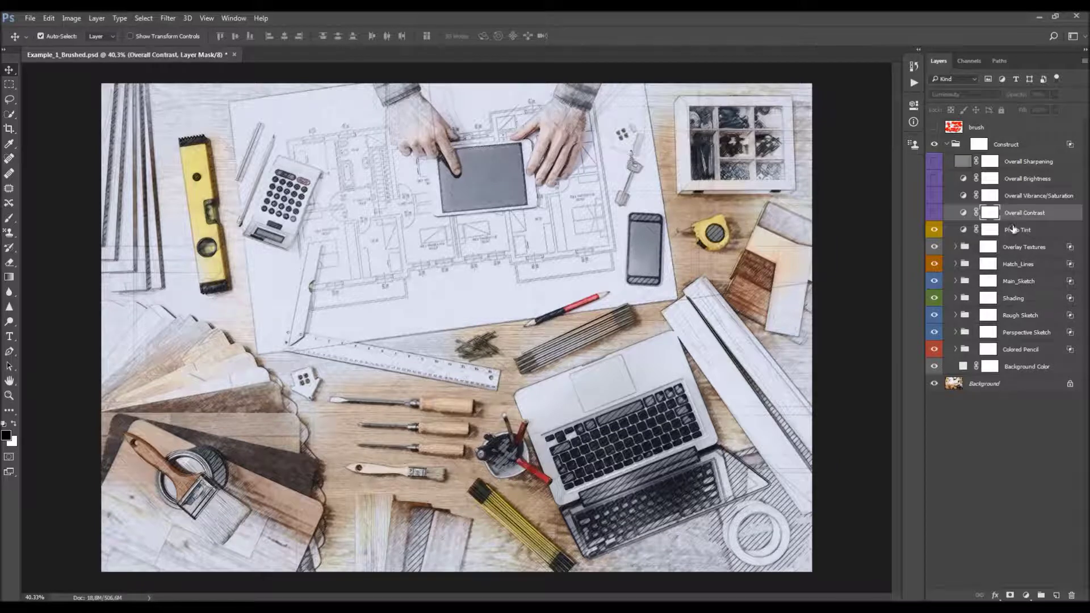
pyautogui.click(934, 213)
pyautogui.moveTo(1015, 94); pyautogui.dragTo(838, 114)
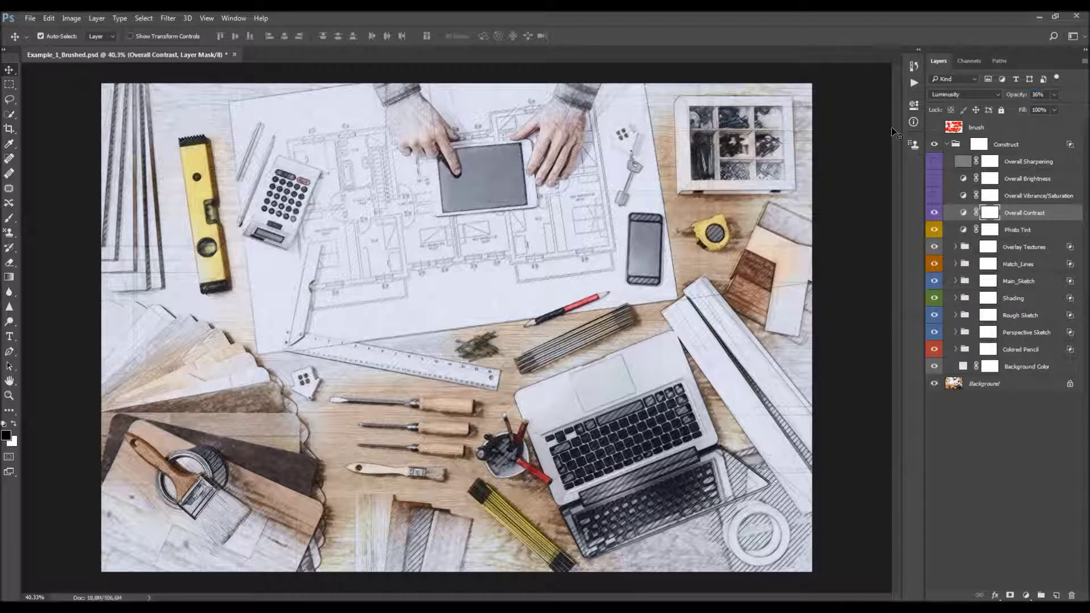
pyautogui.click(934, 213)
pyautogui.click(933, 213)
# Show the Overall Vibrance/Saturation layer, raise its saturation slightly and compare the drawing with and without it
pyautogui.click(1028, 196)
pyautogui.click(934, 196)
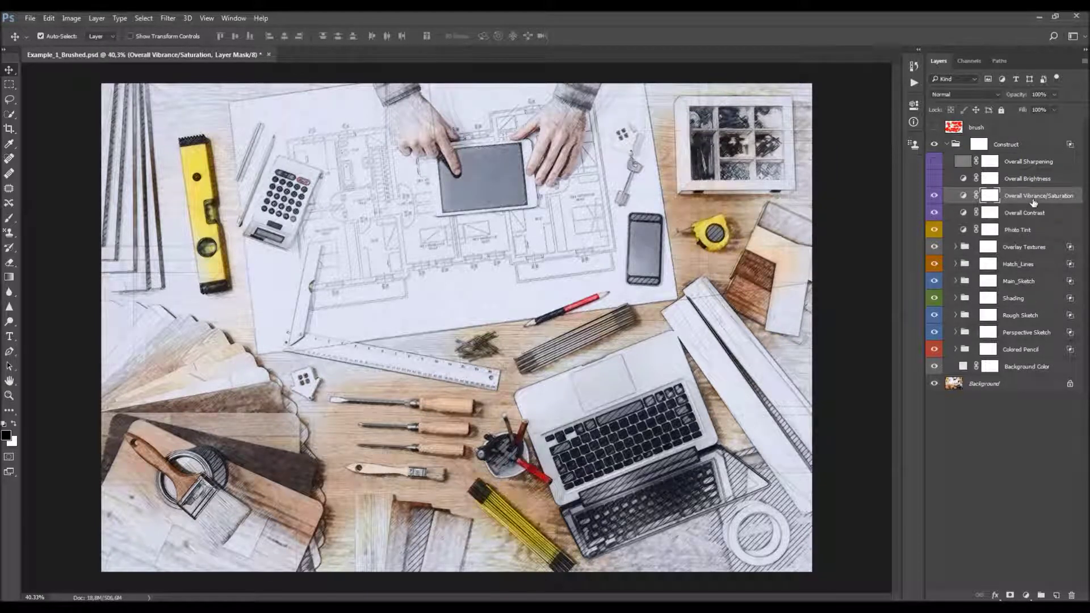
pyautogui.click(963, 197)
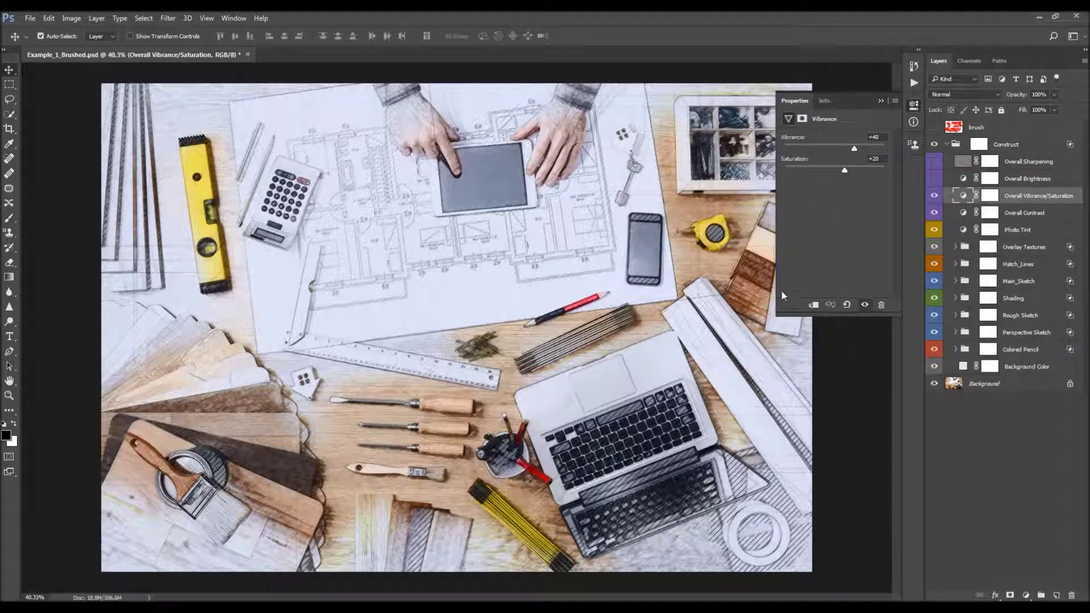
pyautogui.click(845, 170)
pyautogui.moveTo(850, 170); pyautogui.dragTo(849, 169)
pyautogui.click(934, 195)
pyautogui.click(934, 195)
# Show the Overall Brightness layer and open its Levels settings
pyautogui.click(1016, 179)
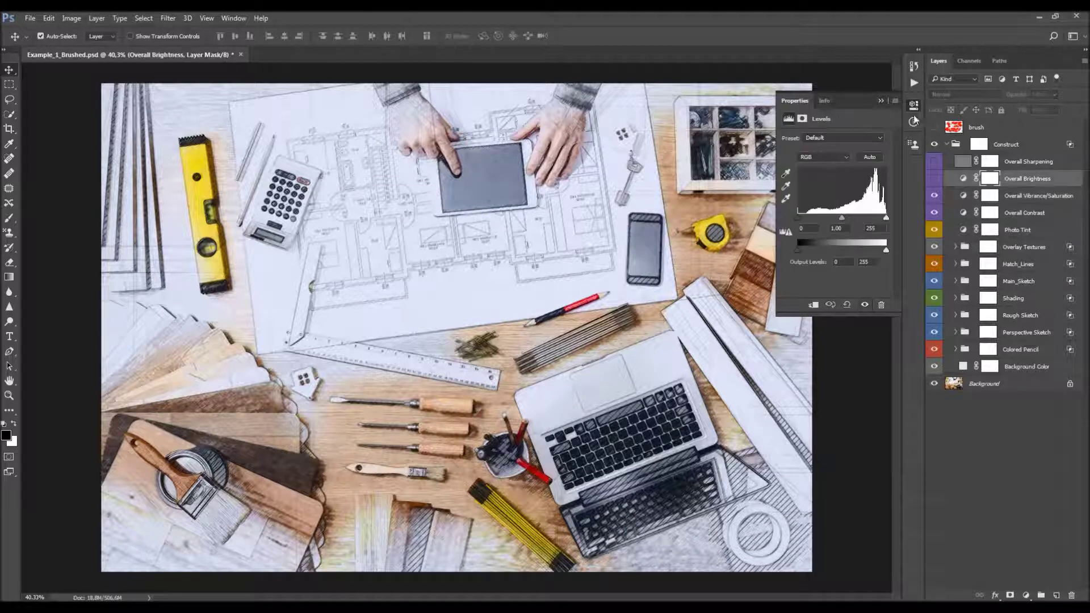
pyautogui.click(881, 101)
pyautogui.click(934, 179)
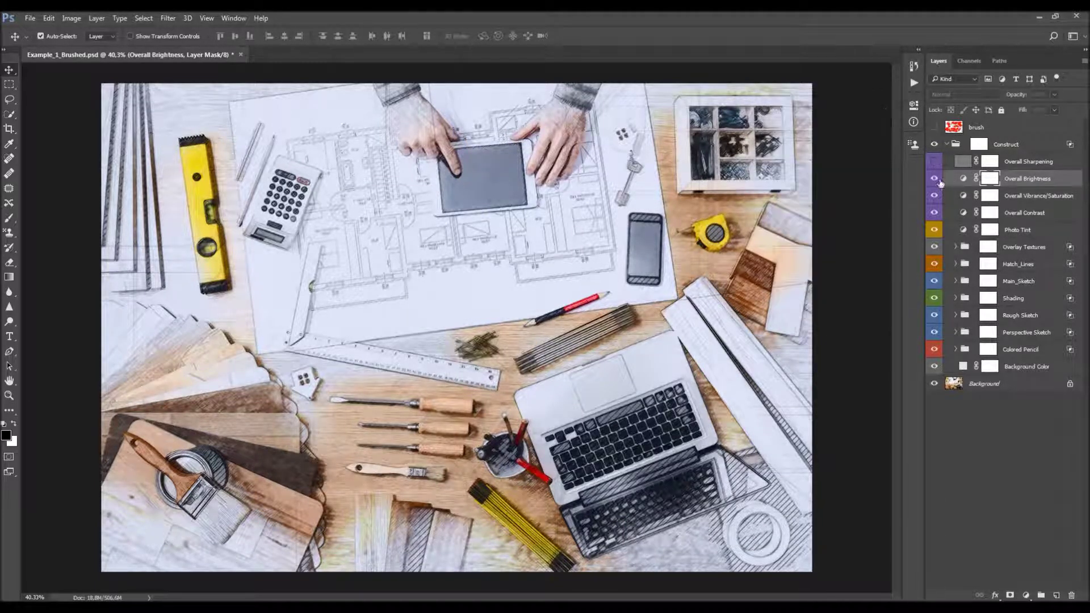
pyautogui.doubleClick(963, 179)
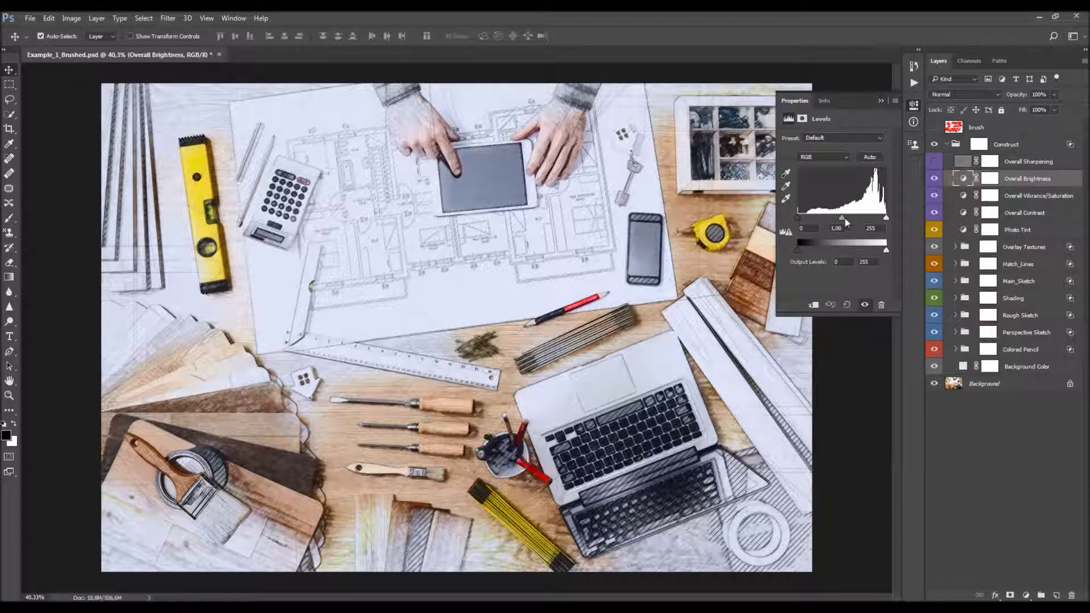
# Try shifting the shadow and highlight input levels of Overall Brightness, and reset the adjustment
pyautogui.moveTo(799, 218)
pyautogui.mouseDown()
pyautogui.moveTo(809, 223)
pyautogui.moveTo(795, 222)
pyautogui.mouseUp()
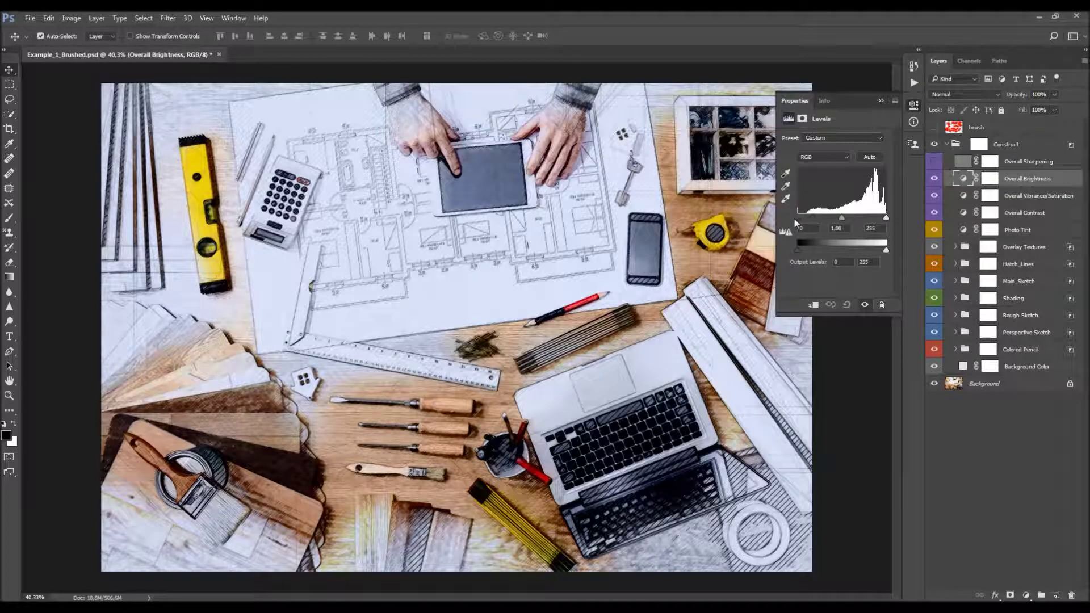
pyautogui.moveTo(885, 218); pyautogui.dragTo(843, 223)
pyautogui.click(846, 304)
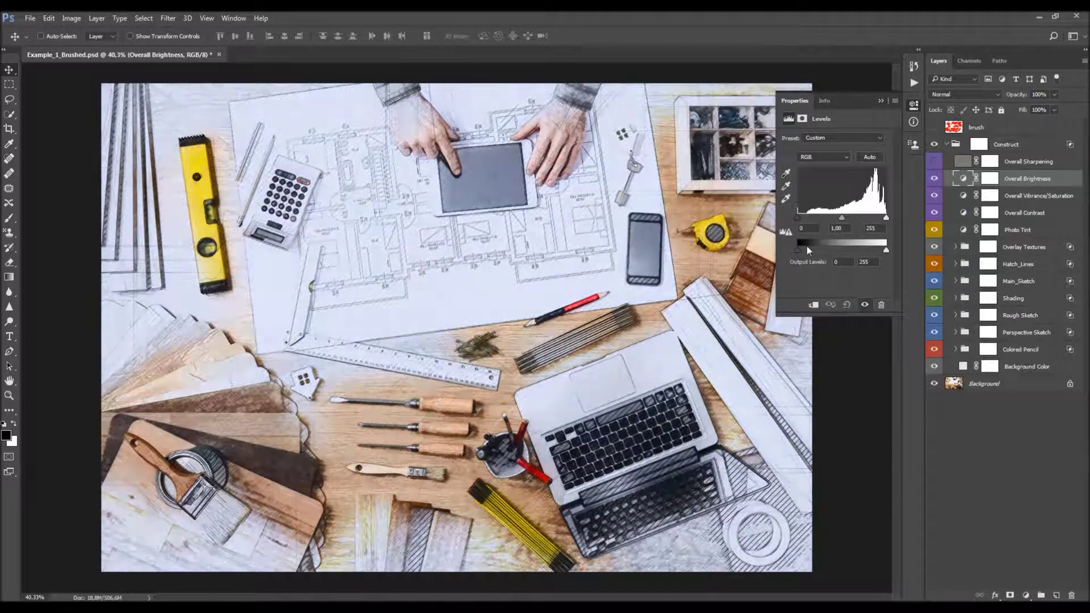
# Try different black and white output levels on Overall Brightness, return them to 0 and 255, and close the settings
pyautogui.moveTo(809, 250); pyautogui.dragTo(810, 255)
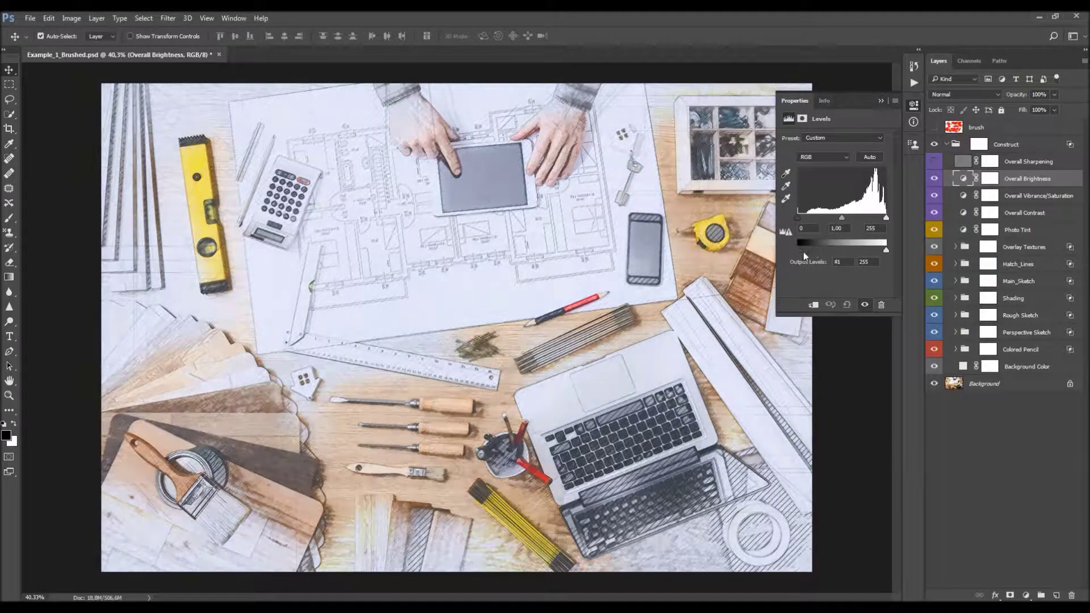
pyautogui.moveTo(863, 250); pyautogui.dragTo(896, 249)
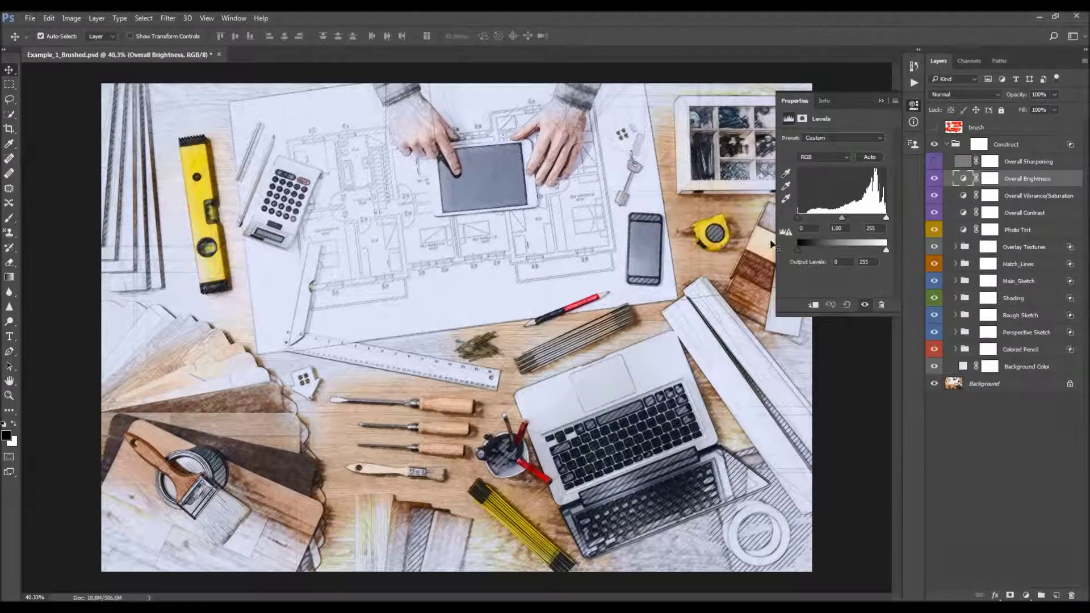
pyautogui.click(881, 101)
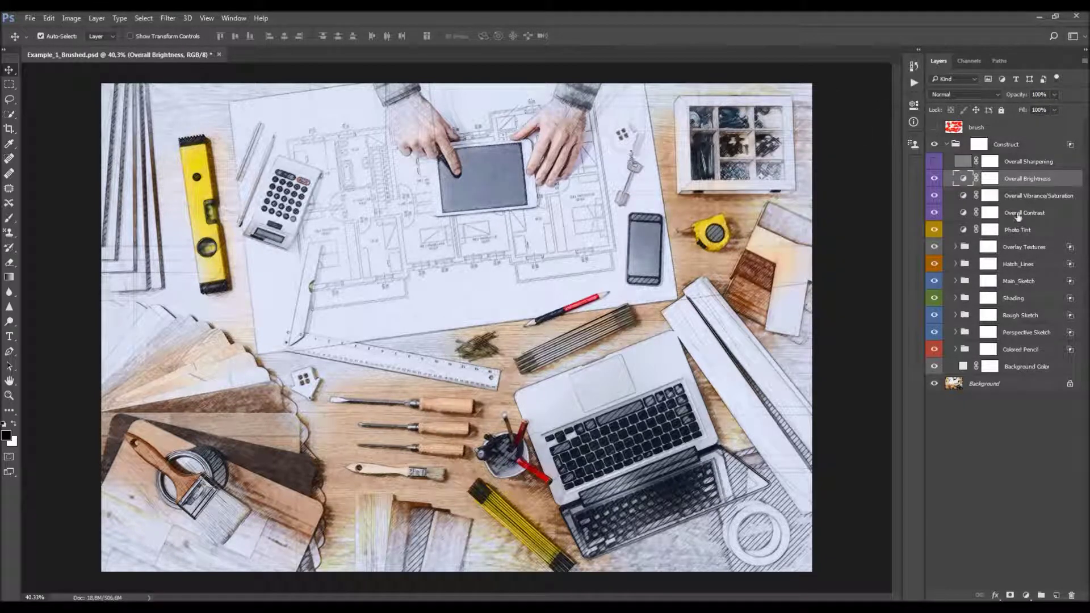
# Show the Overall Sharpening layer, check its opacity control and delete the layer
pyautogui.click(1025, 164)
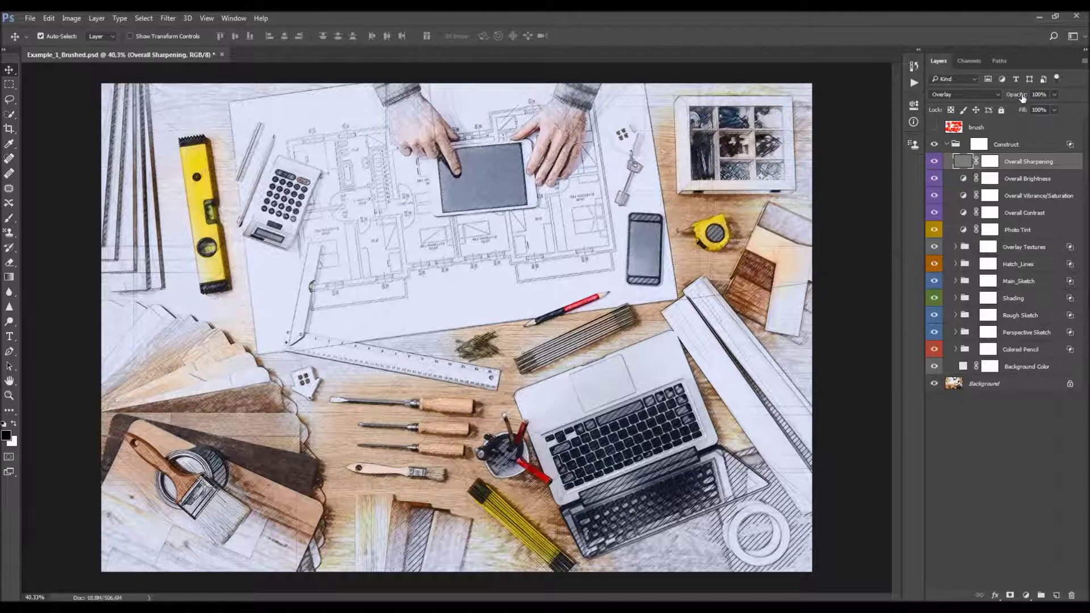
pyautogui.click(1049, 94)
pyautogui.press('Return')
pyautogui.moveTo(726, 214); pyautogui.dragTo(601, 353)
pyautogui.press('Delete')
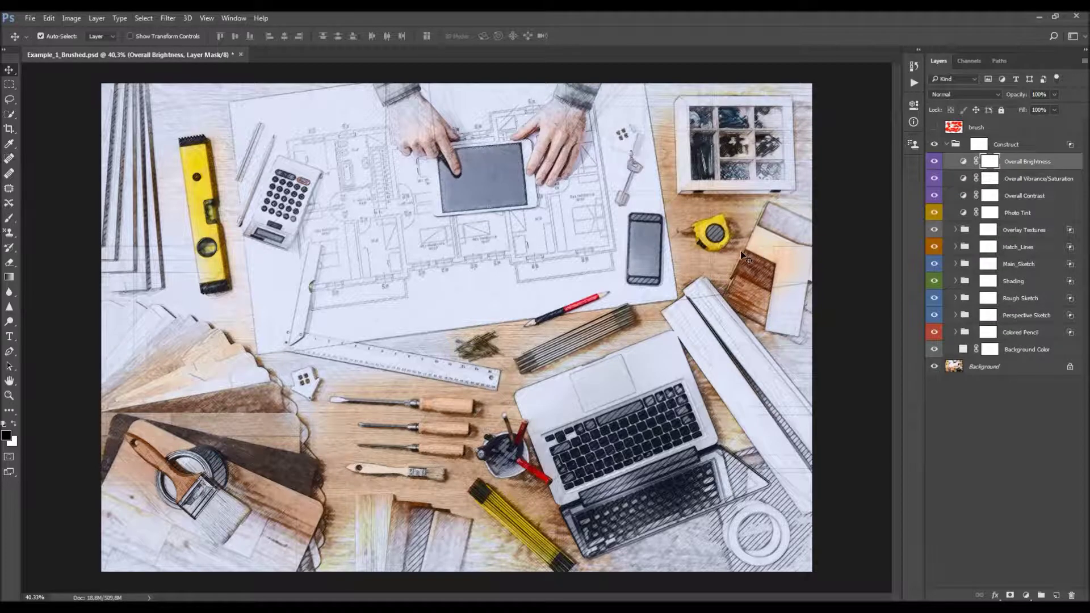
# Stamp all visible layers into a new layer above Overall Brightness and desaturate it
pyautogui.press('ctrl')
pyautogui.hotkey('ctrl', 'shift', 'alt', 'e')
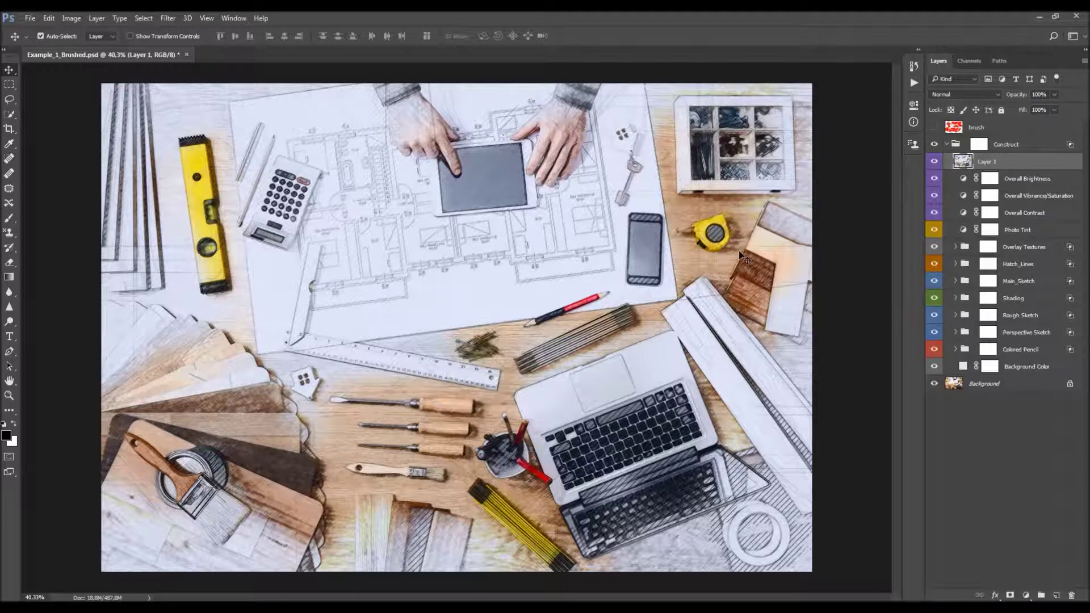
pyautogui.hotkey('ctrl', 'shift', 'u')
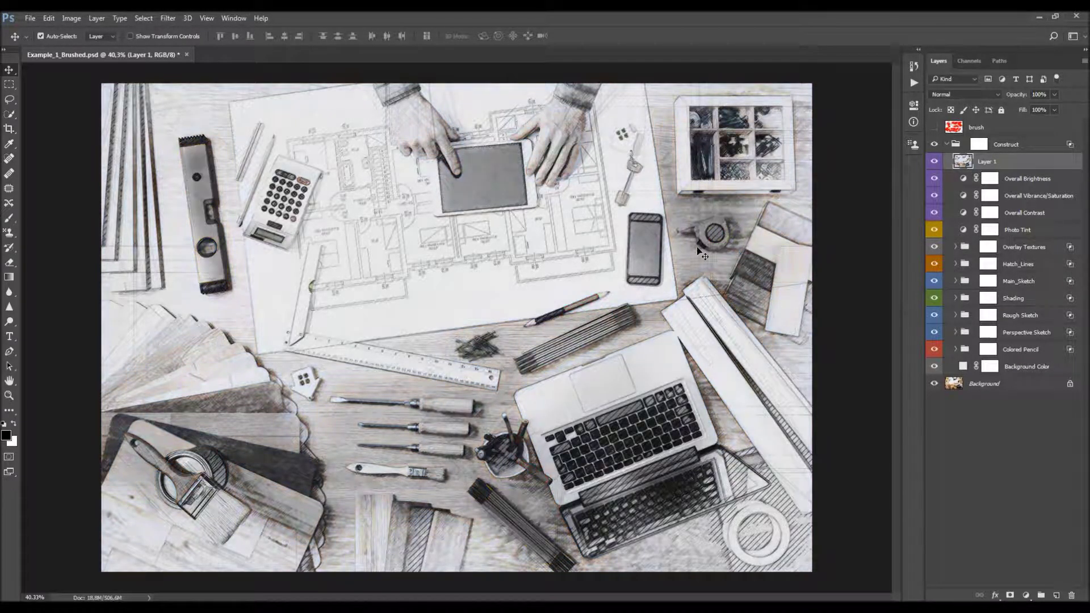
# Apply a High Pass filter with a 2 pixel radius to the desaturated stamped layer
pyautogui.click(168, 18)
pyautogui.moveTo(255, 243)
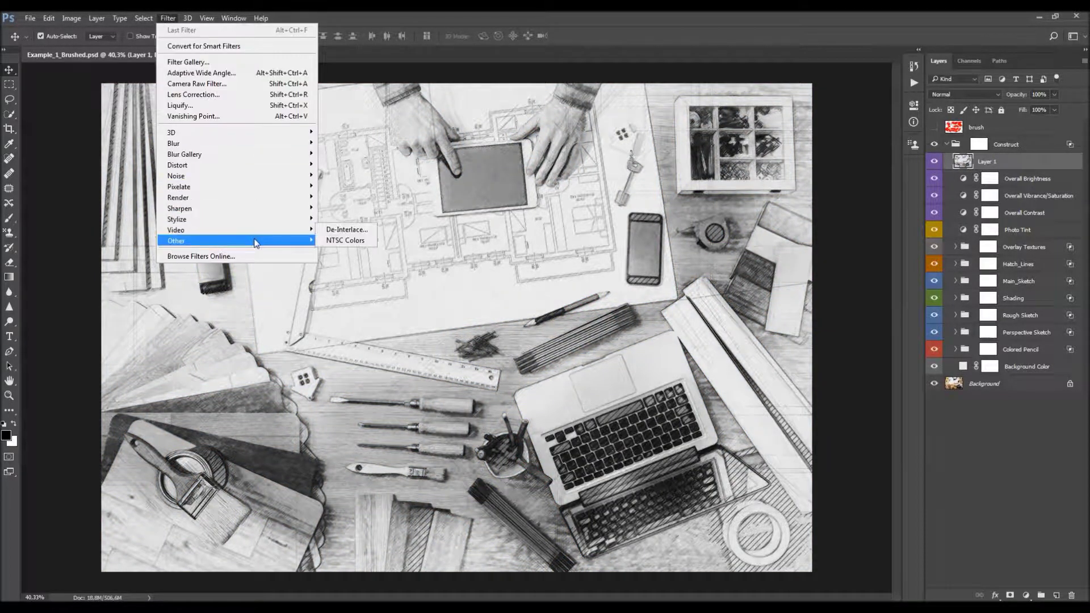
pyautogui.click(322, 251)
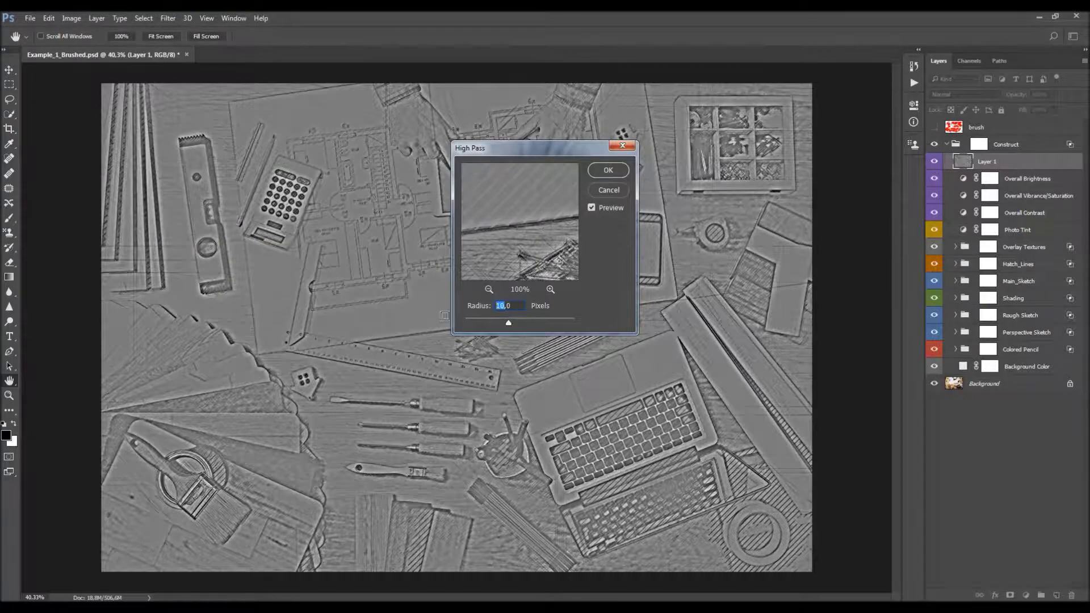
pyautogui.write('2')
pyautogui.press('Return')
# Blend the High Pass layer in Overlay mode, compare the drawing with and without it and adjust its opacity
pyautogui.click(961, 95)
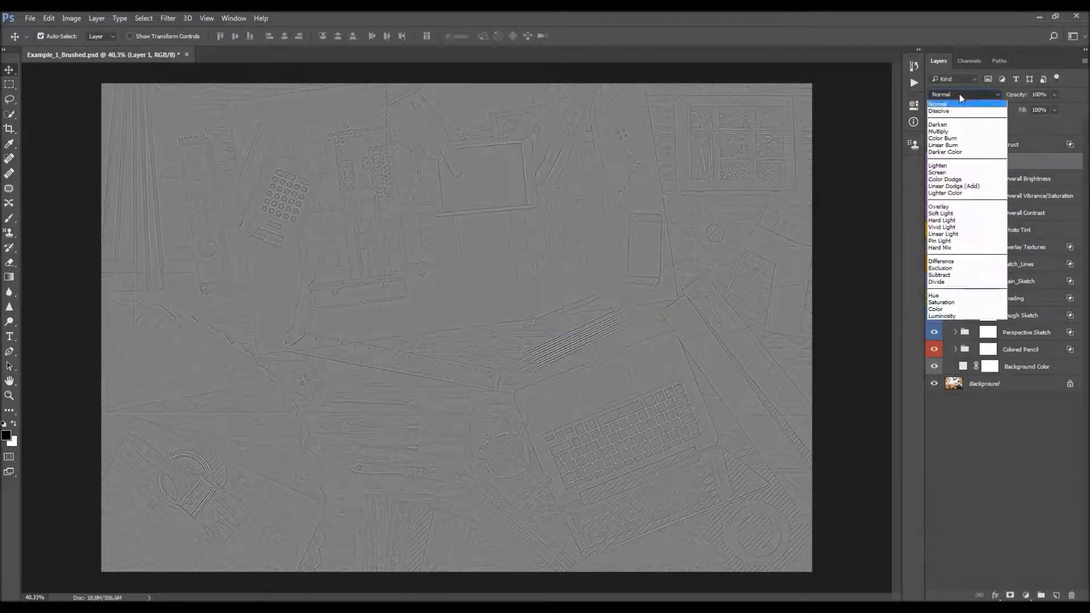
pyautogui.click(949, 206)
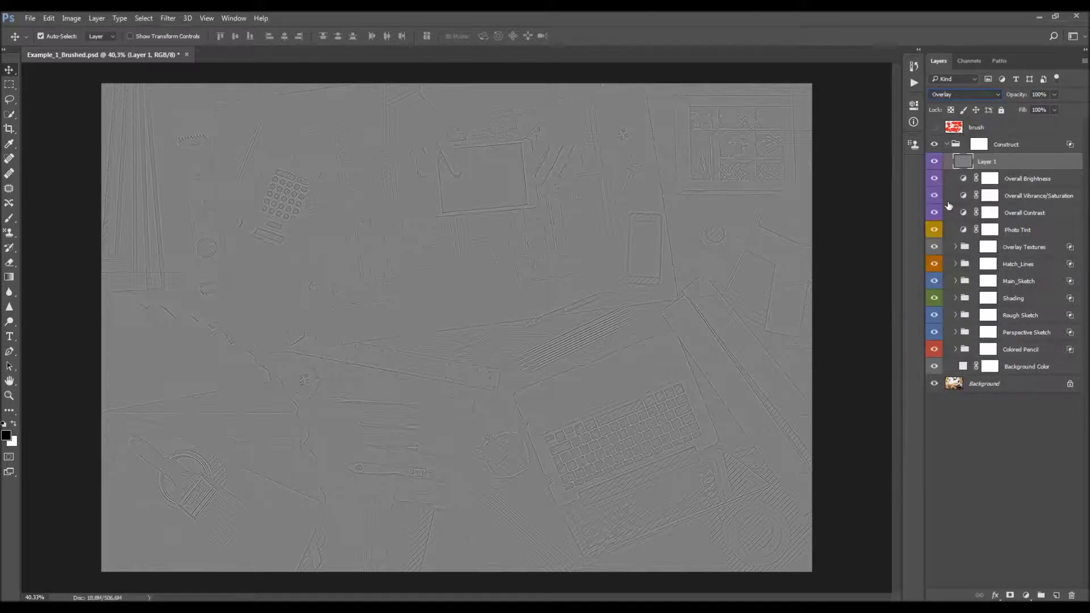
pyautogui.click(937, 163)
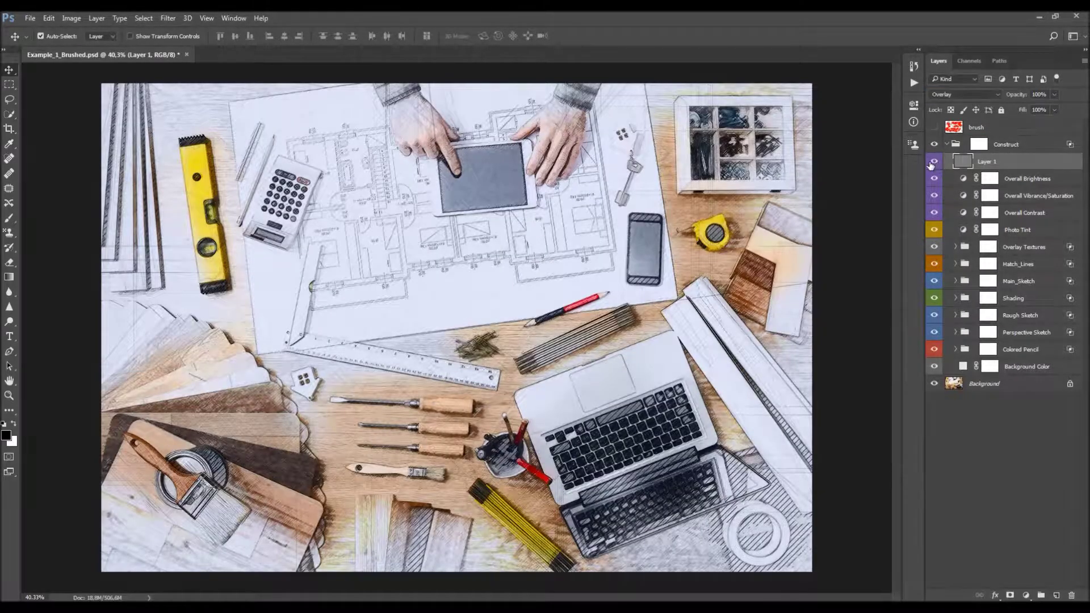
pyautogui.moveTo(1019, 95); pyautogui.dragTo(1034, 125)
# Collapse the Construct group, duplicate the Background layer above it and toggle the copy to compare the original photo with the drawing
pyautogui.click(947, 144)
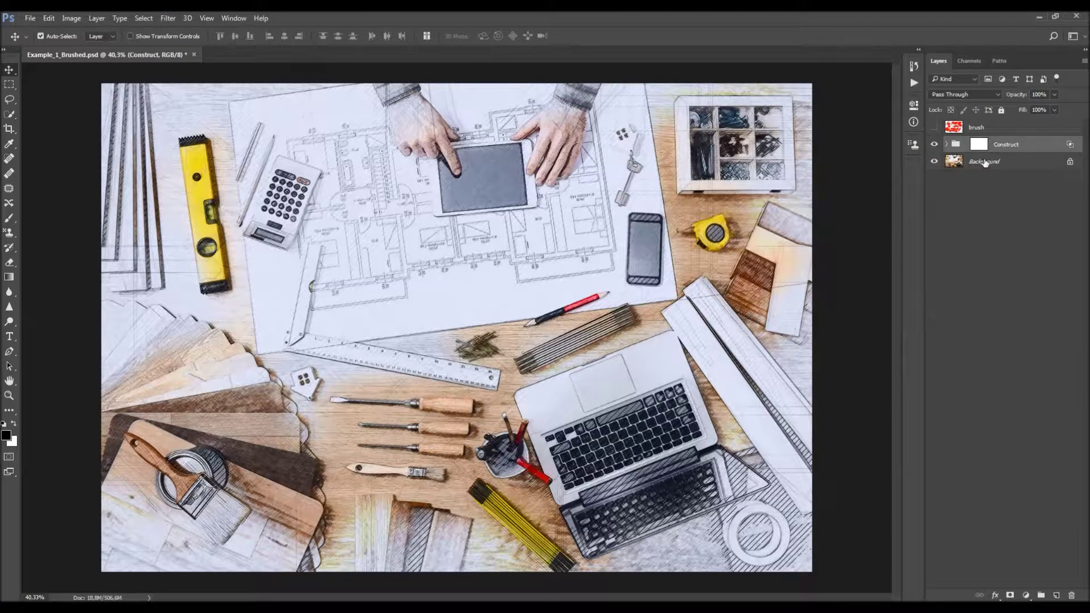
pyautogui.hotkey('ctrl', 'j')
pyautogui.moveTo(1010, 164); pyautogui.dragTo(1011, 140)
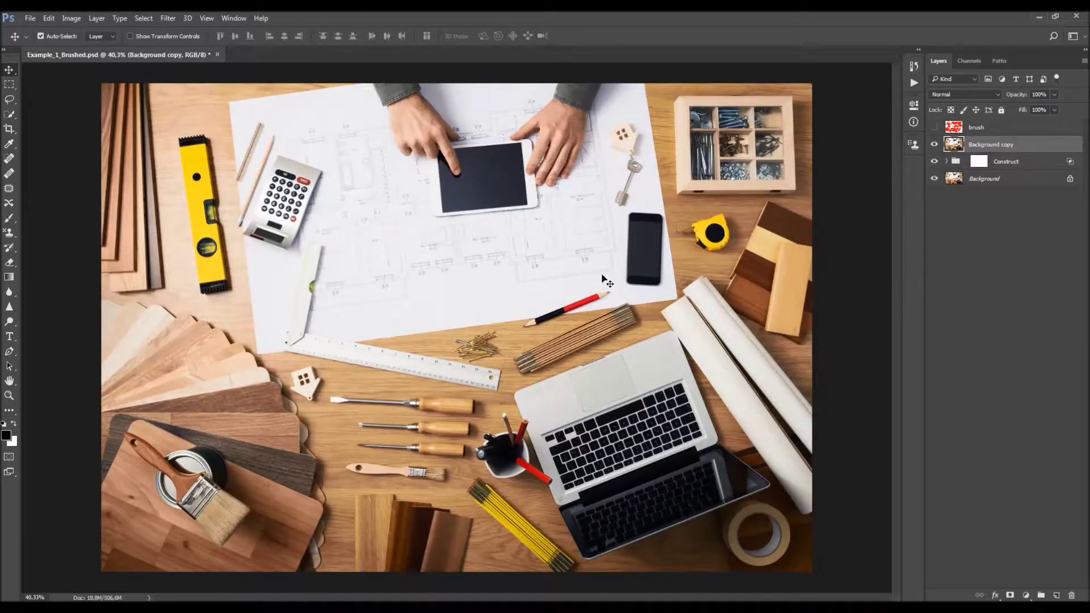
pyautogui.click(934, 144)
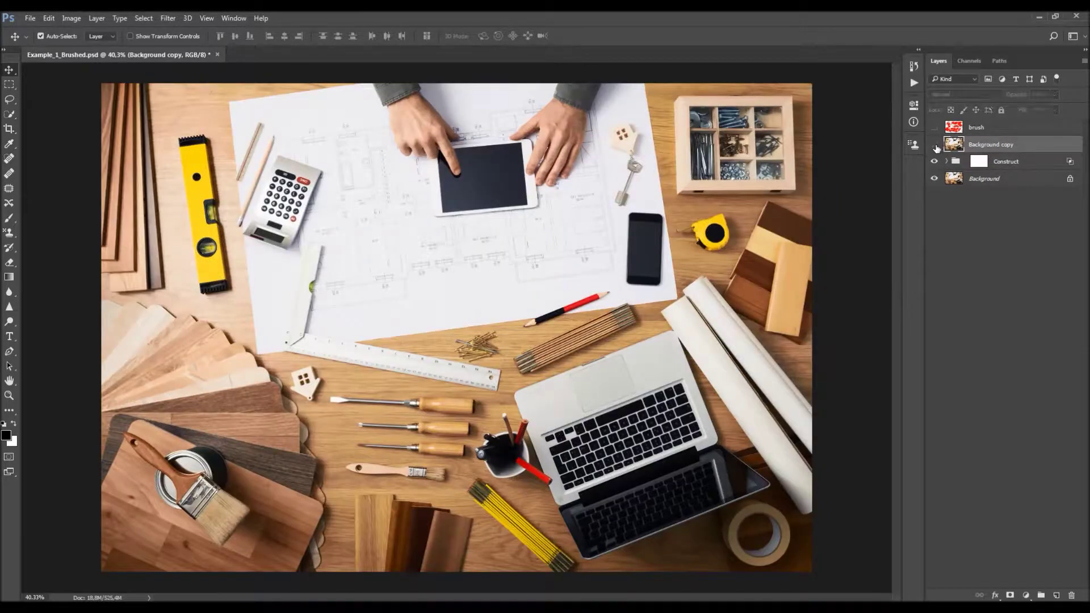